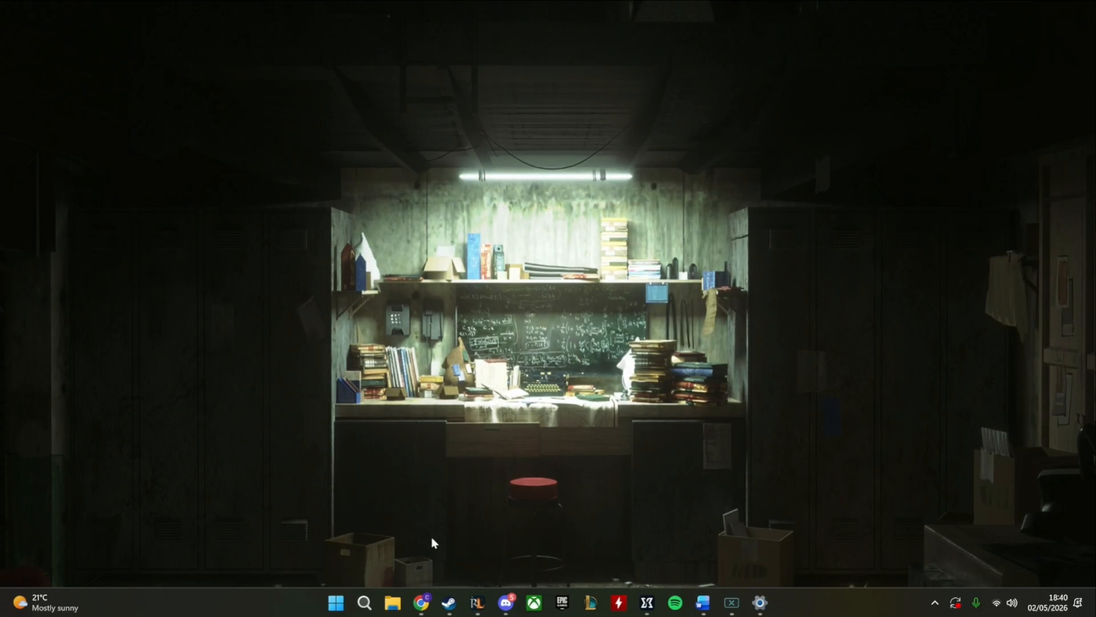
# Search Windows for "system configuration" and open System Configuration
pyautogui.click(364, 602)
pyautogui.click(998, 399)
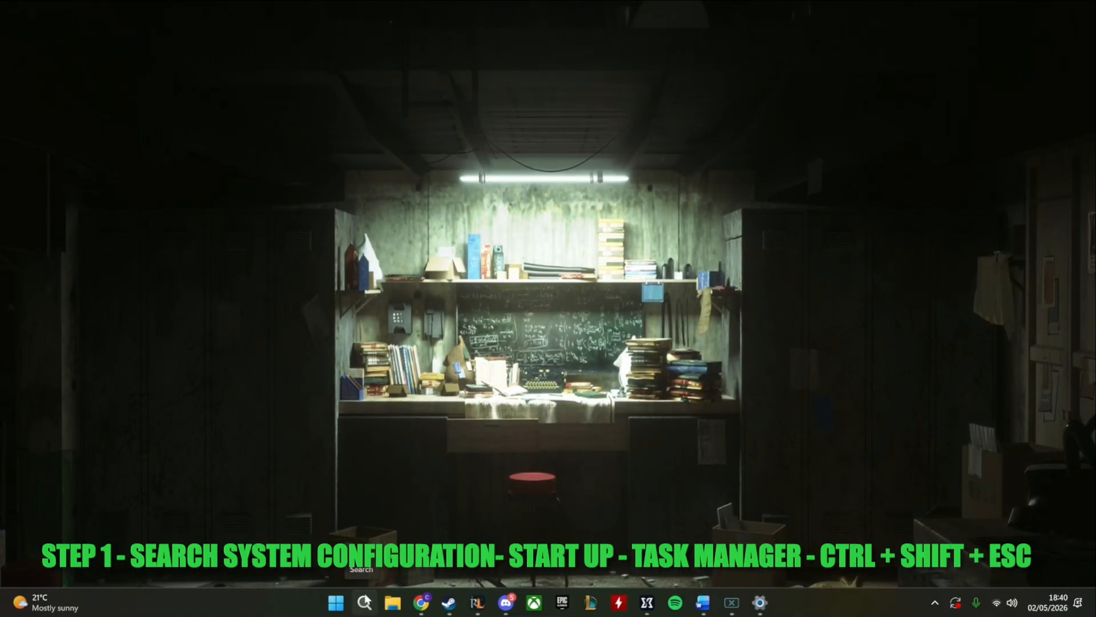
pyautogui.click(365, 602)
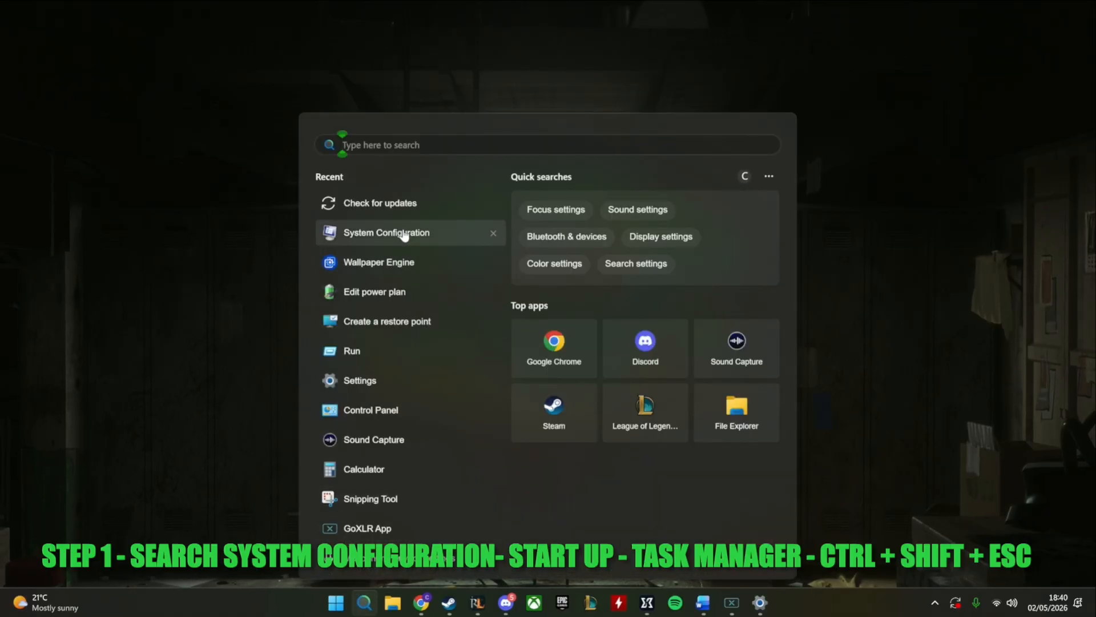
pyautogui.write('system configuration')
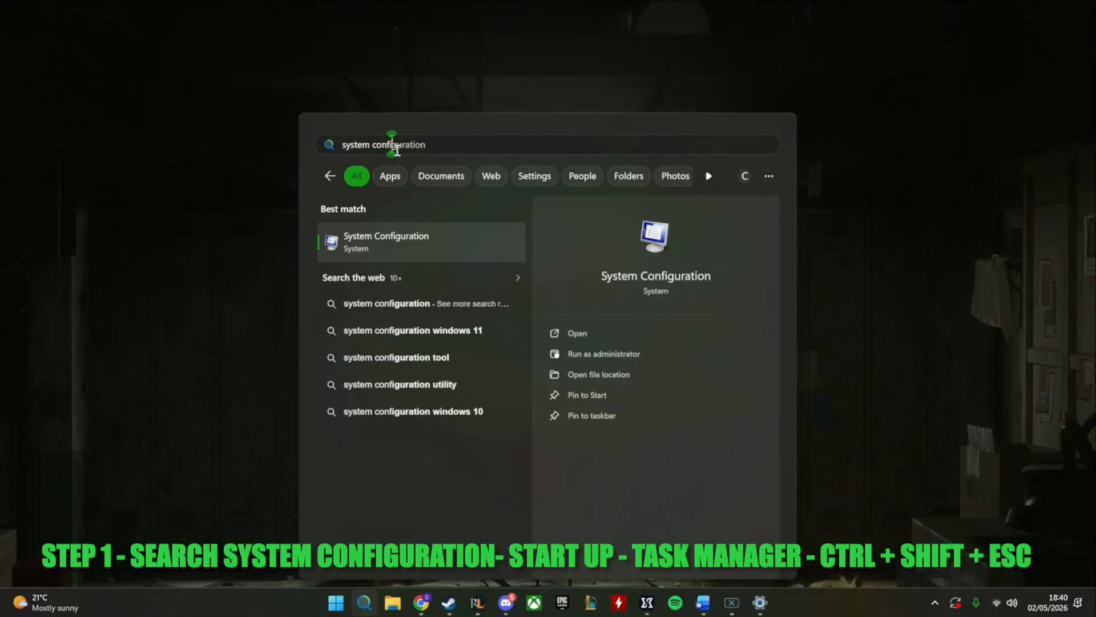
pyautogui.click(587, 334)
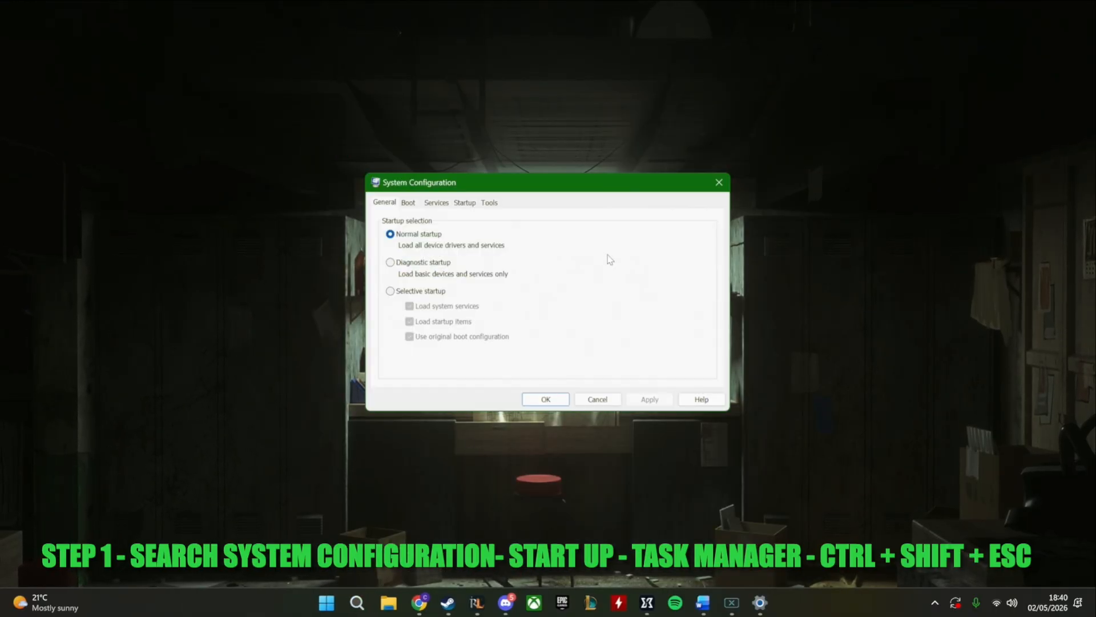
# Open Task Manager's startup apps list from the startup section of System Configuration
pyautogui.click(464, 204)
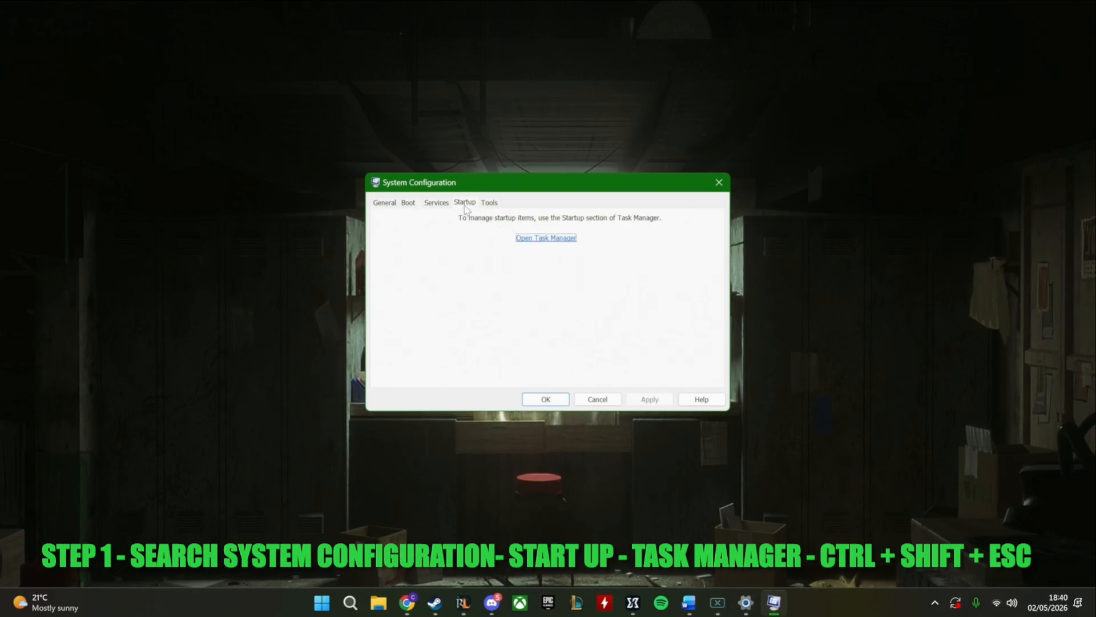
pyautogui.click(385, 203)
pyautogui.click(409, 204)
pyautogui.click(437, 203)
pyautogui.click(464, 203)
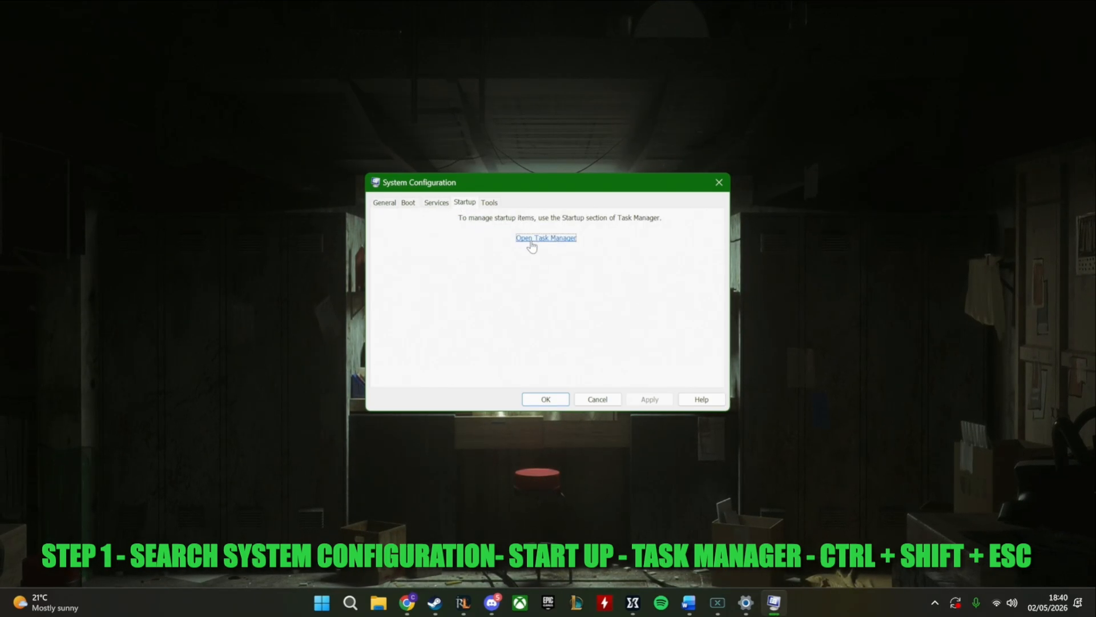
pyautogui.click(533, 238)
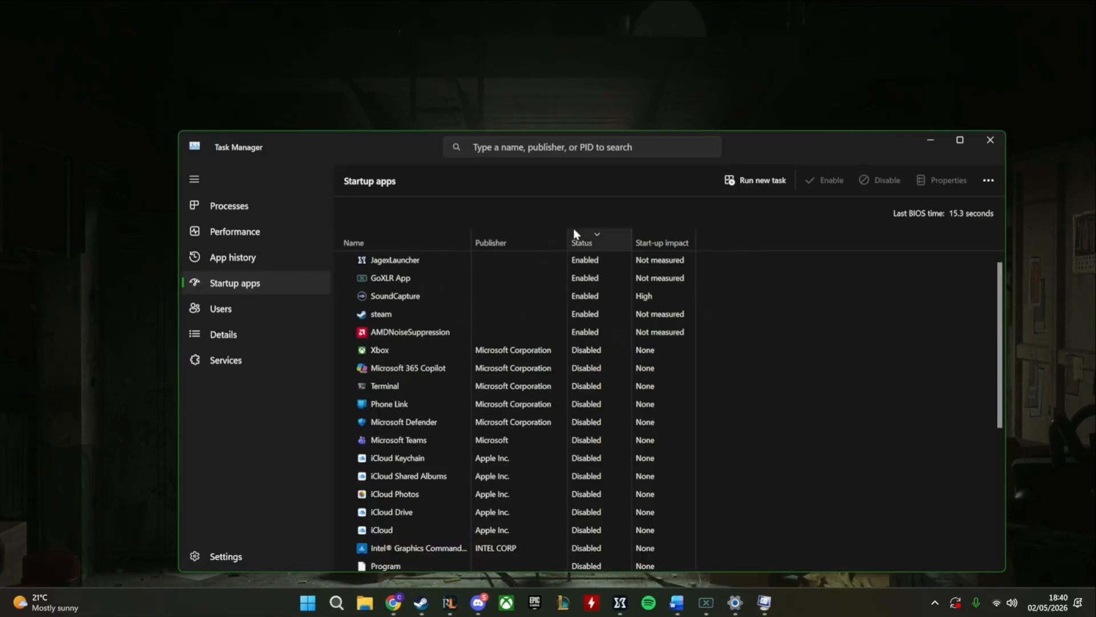
# Maximize Task Manager and sort the startup apps by status, with the enabled ones first
pyautogui.moveTo(755, 155); pyautogui.dragTo(759, 97)
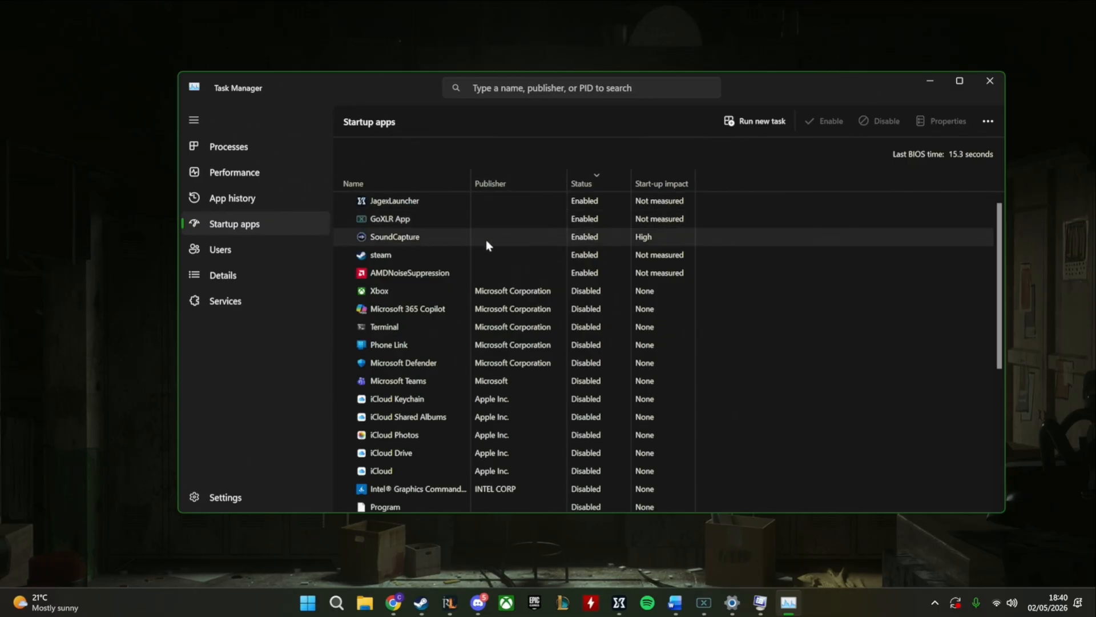
pyautogui.scroll(-1, 501, 226)
pyautogui.scroll(1, 501, 226)
pyautogui.click(960, 81)
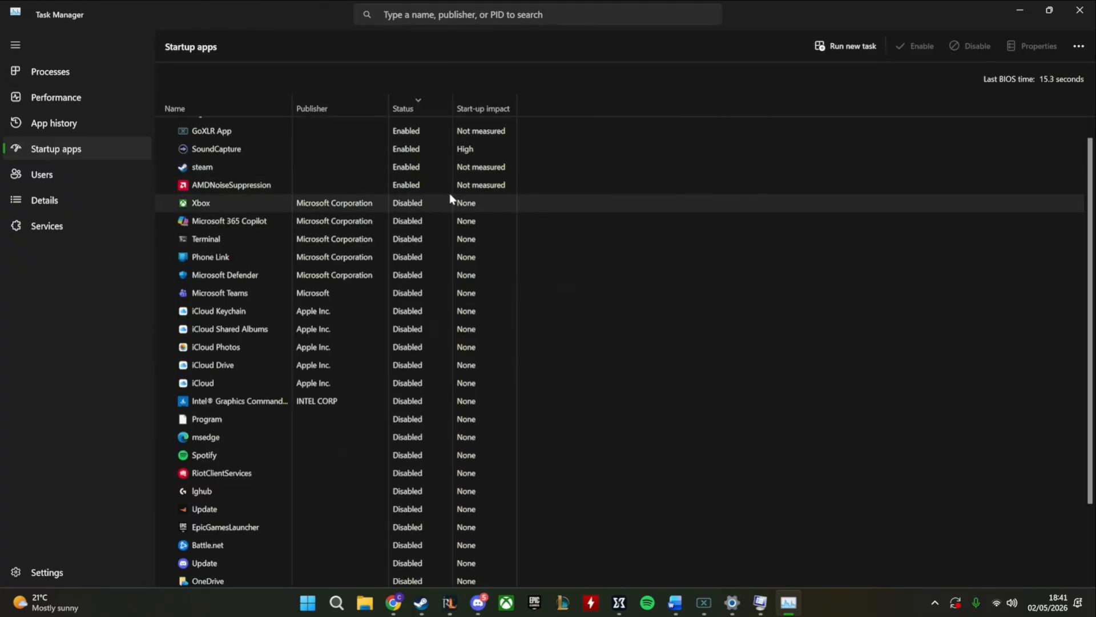
pyautogui.click(415, 110)
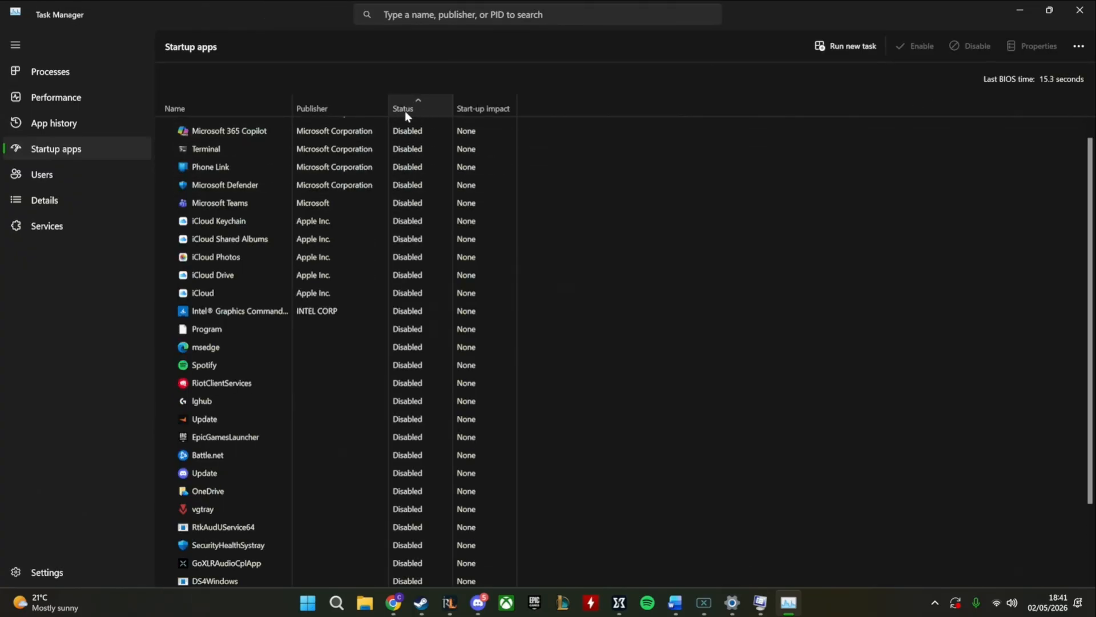
pyautogui.click(412, 110)
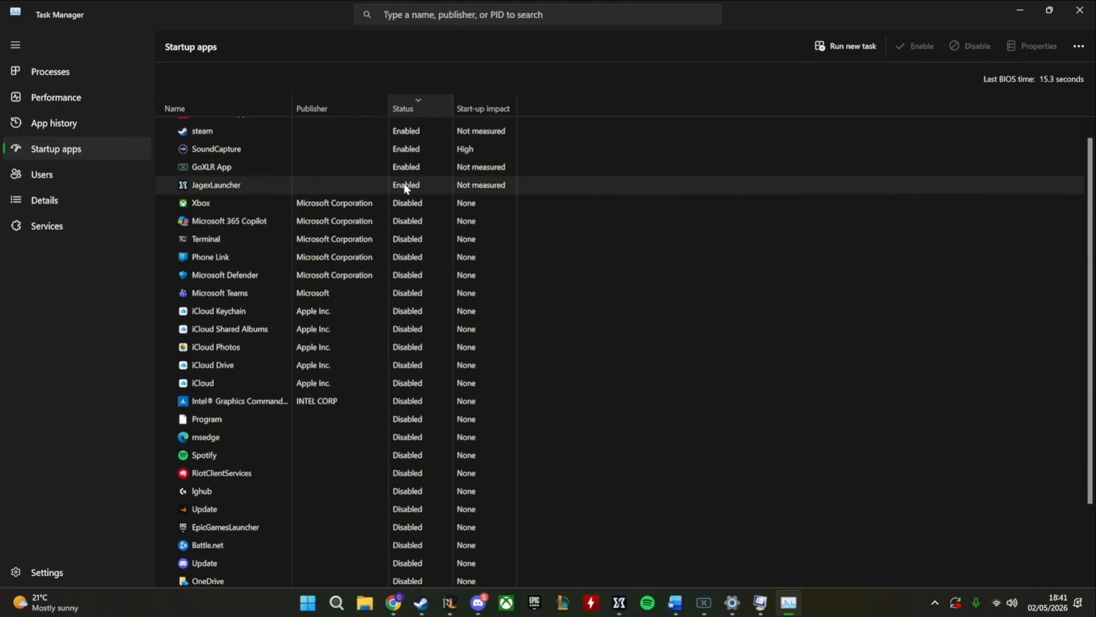
pyautogui.scroll(1, 406, 182)
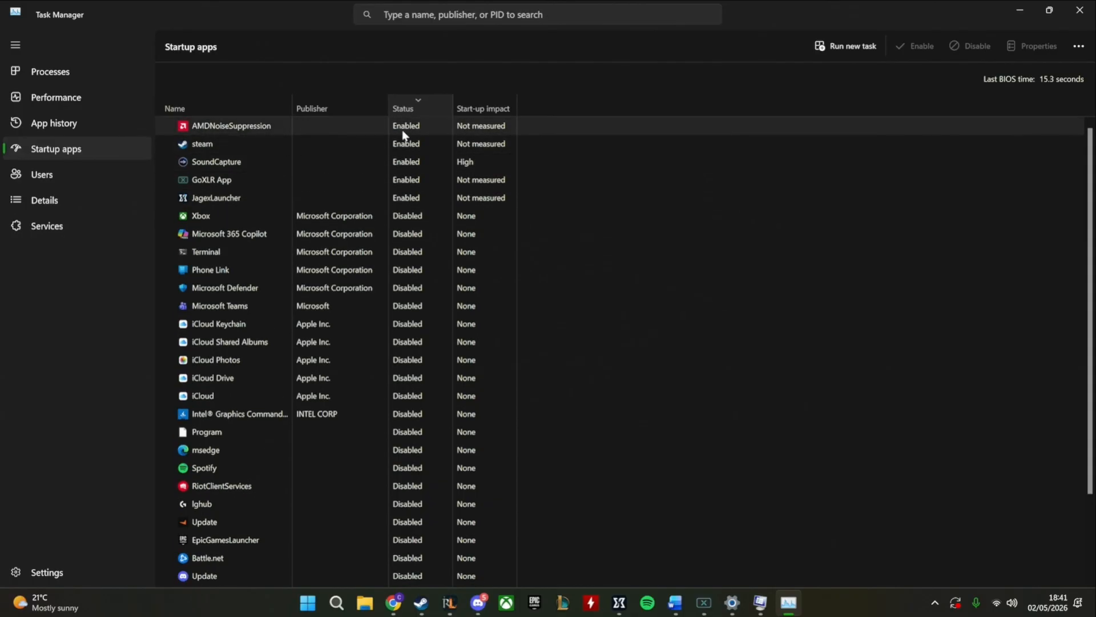
# Disable JagexLauncher in the startup apps list
pyautogui.rightClick(414, 201)
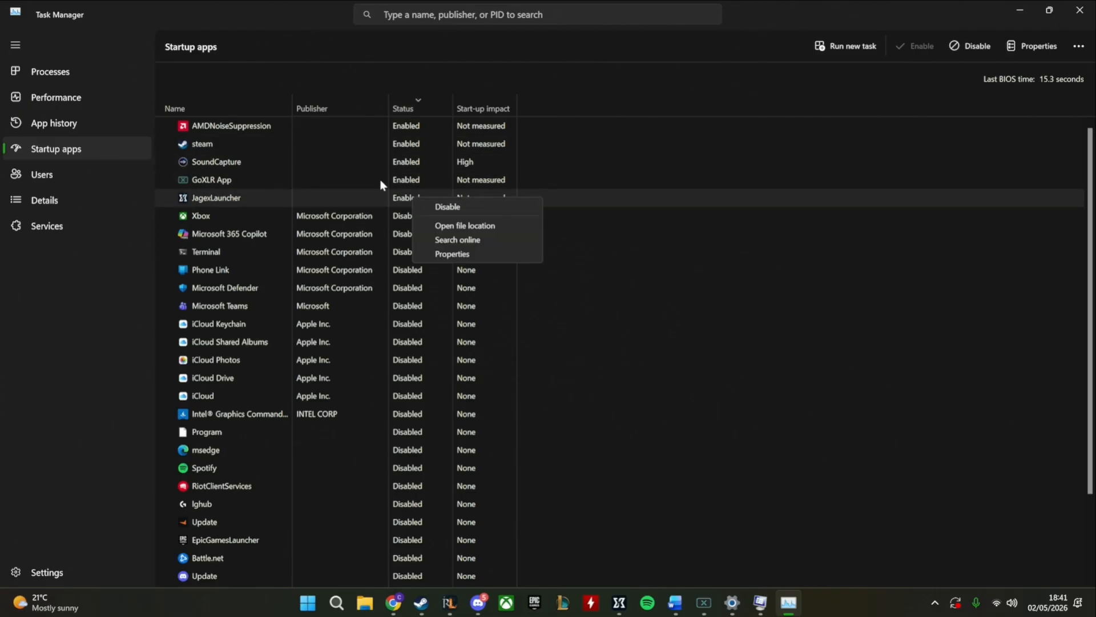
pyautogui.rightClick(403, 197)
pyautogui.click(434, 204)
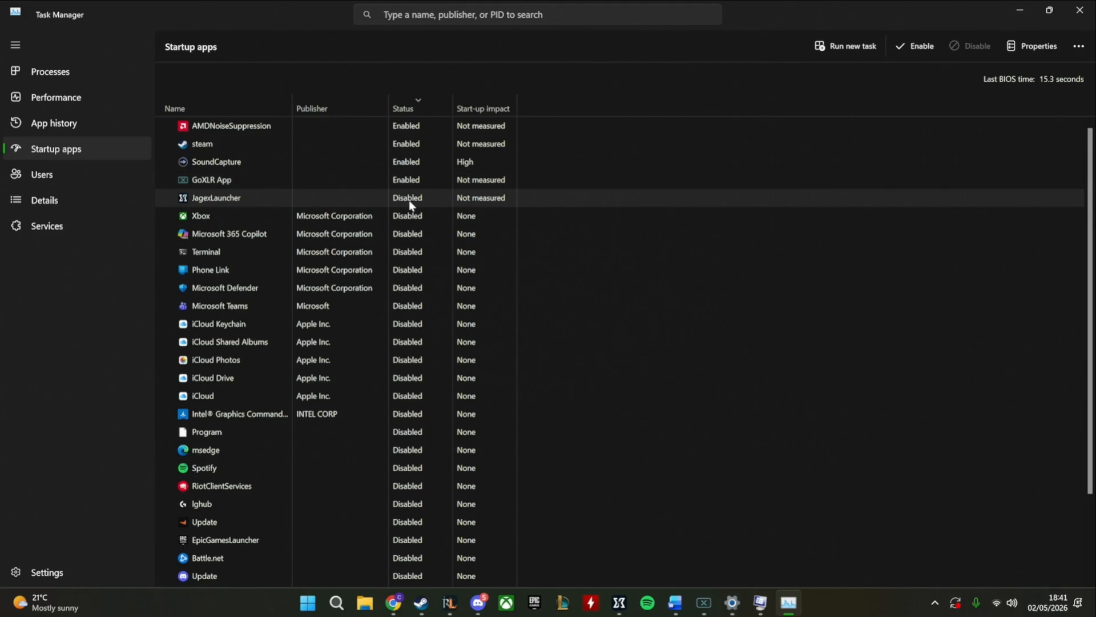
pyautogui.rightClick(411, 145)
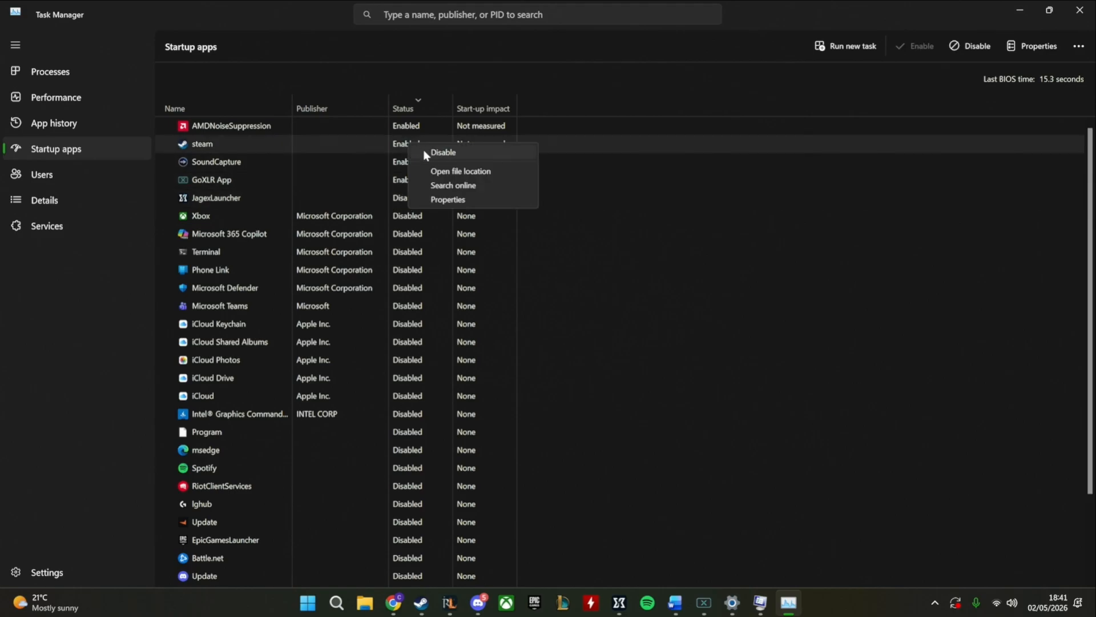
pyautogui.rightClick(385, 157)
pyautogui.click(357, 204)
# Re-enable JagexLauncher in the startup apps list
pyautogui.rightClick(412, 199)
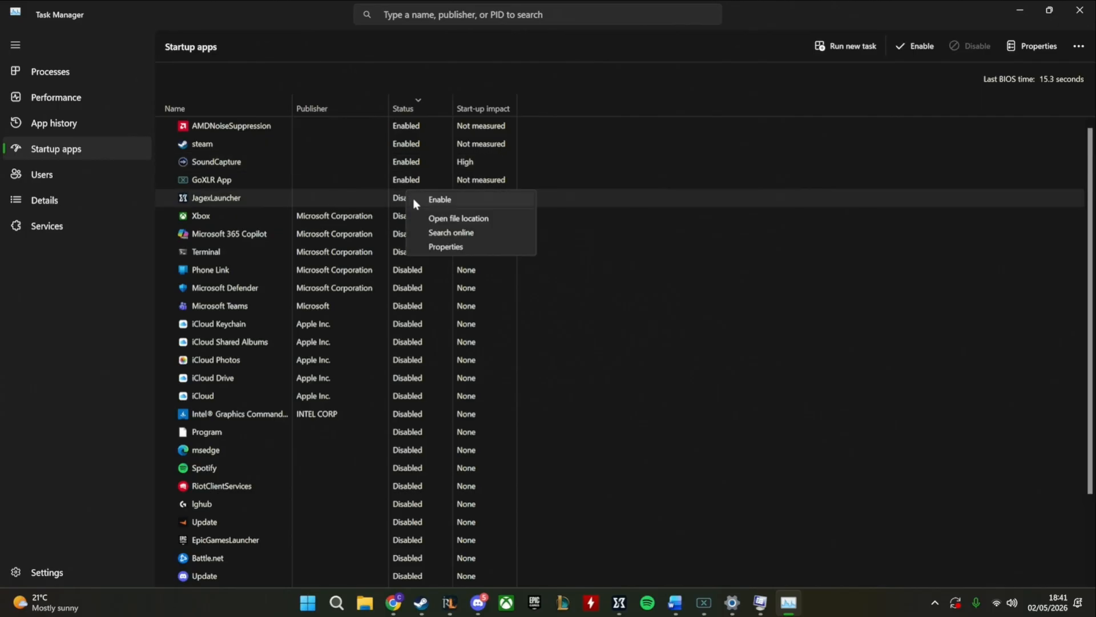
pyautogui.rightClick(383, 203)
pyautogui.click(414, 210)
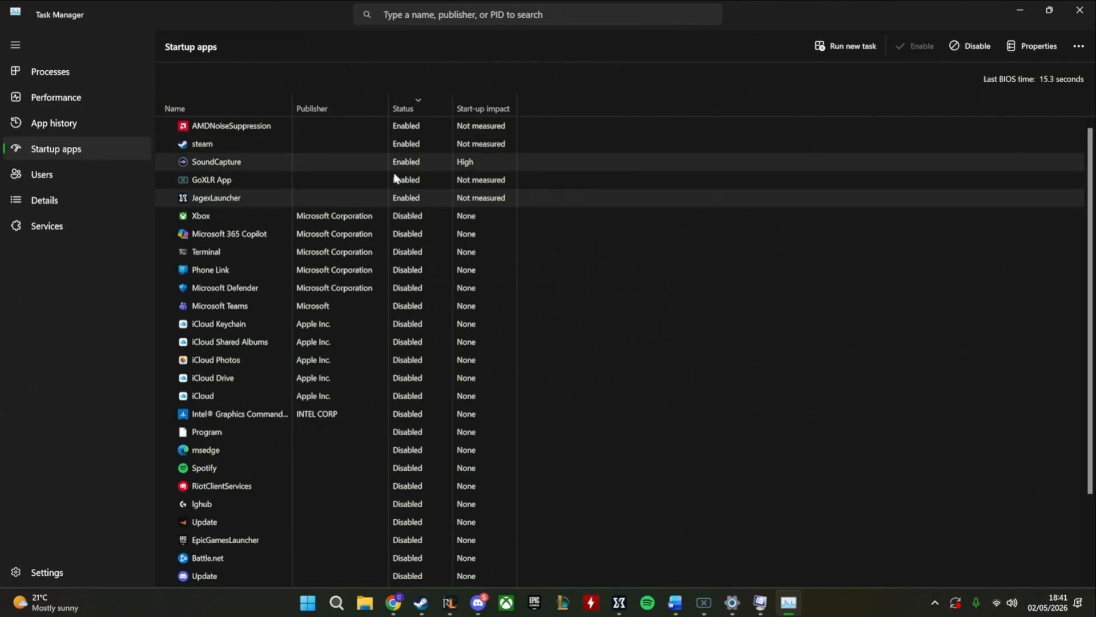
# Review the startup apps list, then close Task Manager and confirm System Configuration to close it
pyautogui.scroll(-1, 399, 532)
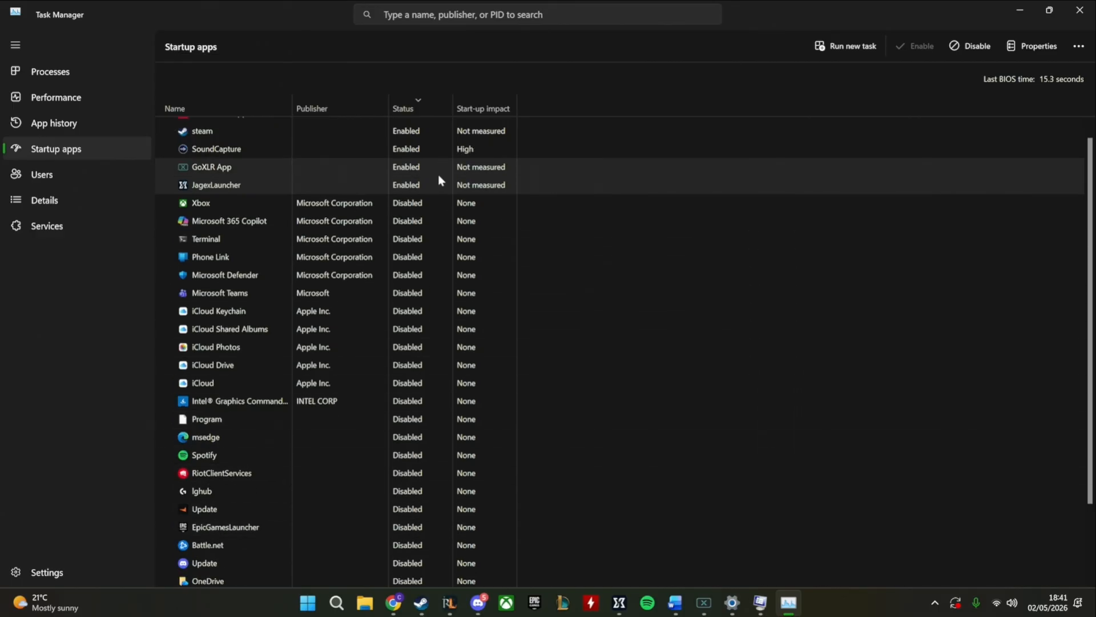
pyautogui.scroll(1, 430, 177)
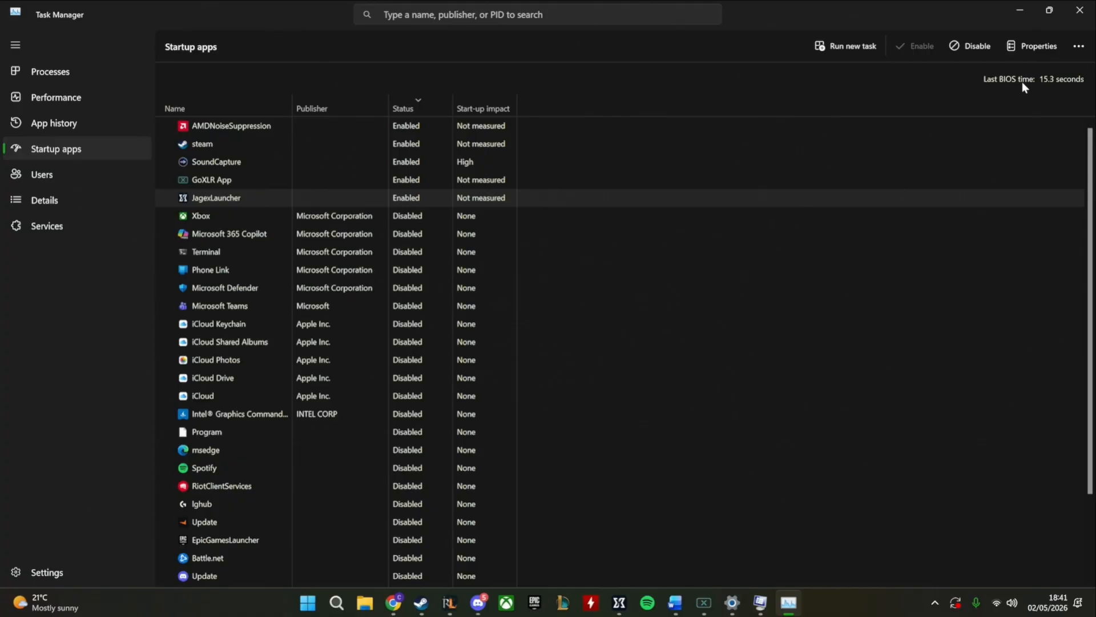
pyautogui.click(1080, 14)
pyautogui.click(542, 404)
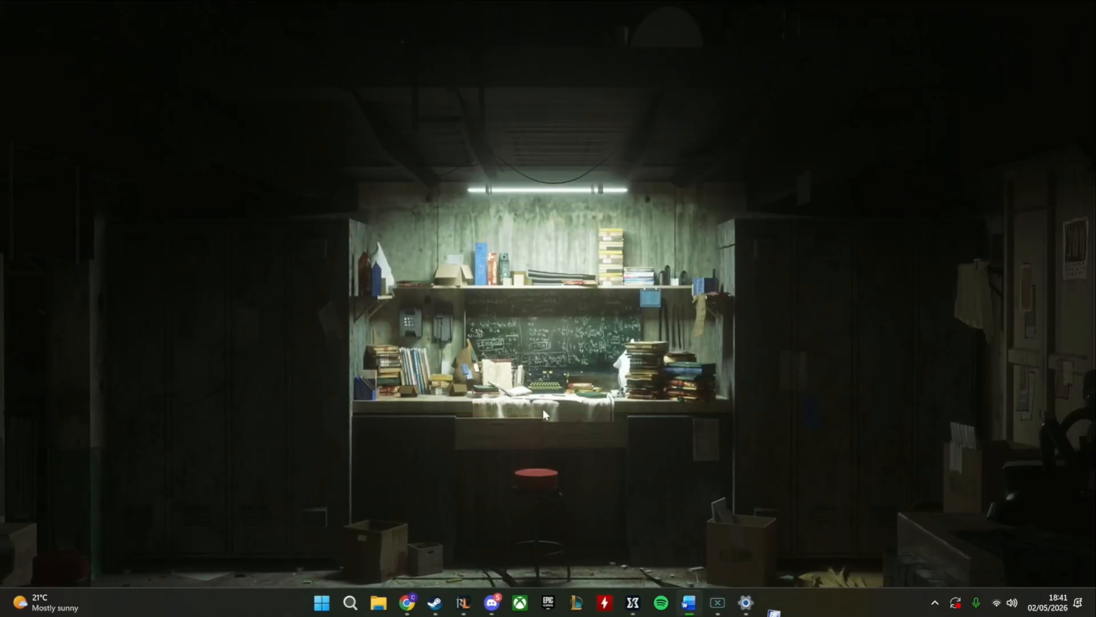
# Search Windows for "check for updates", open the Windows Update settings and retry all failed updates
pyautogui.press('super+s')
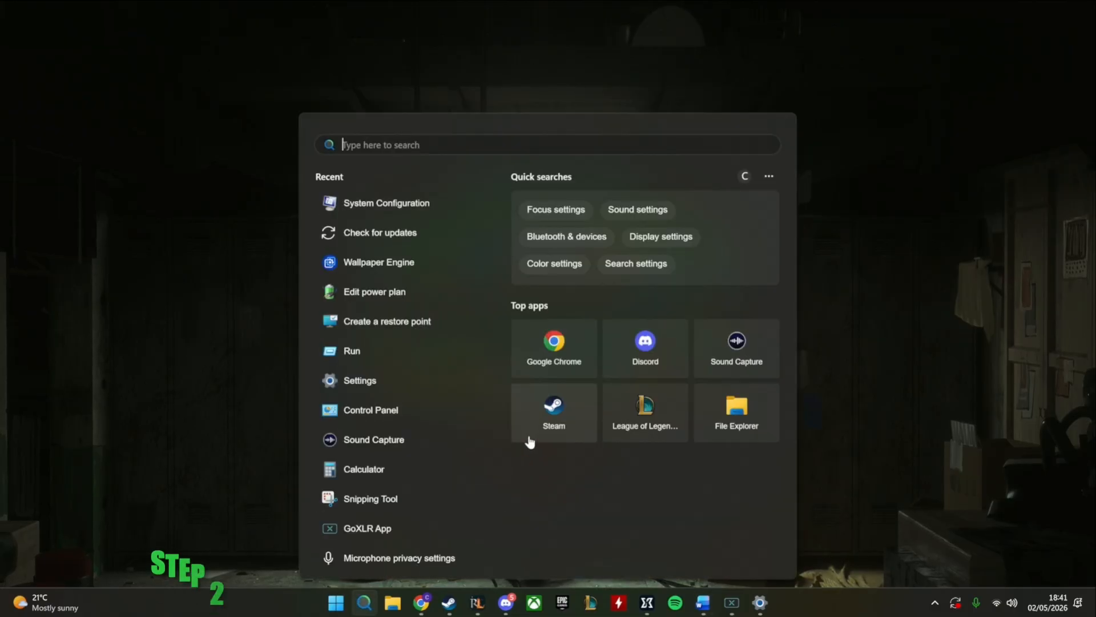
pyautogui.write('check for up')
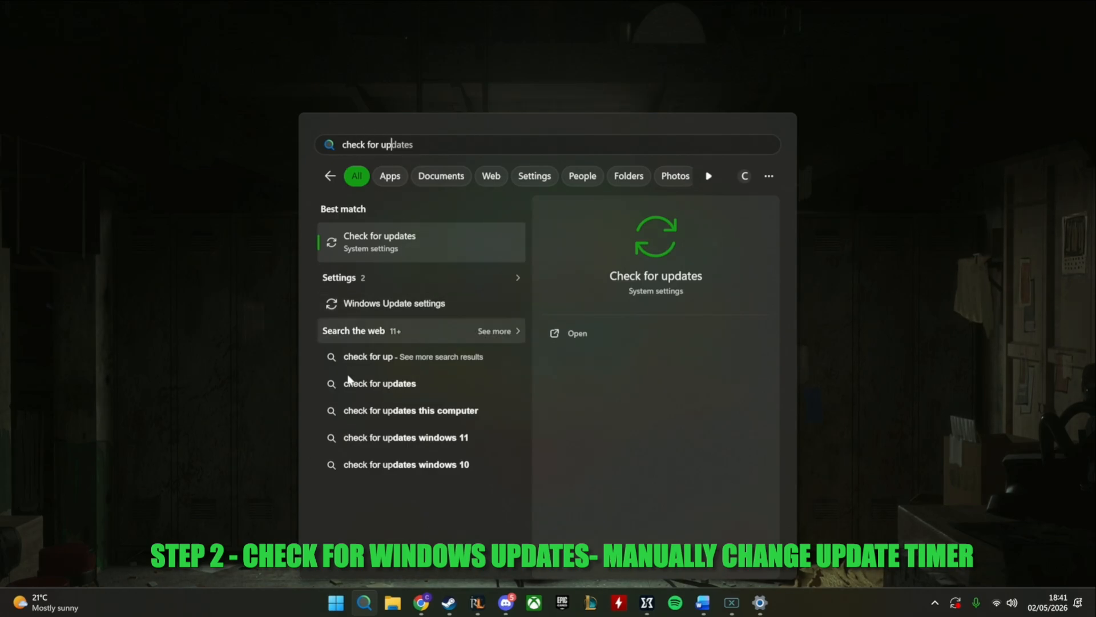
pyautogui.click(381, 252)
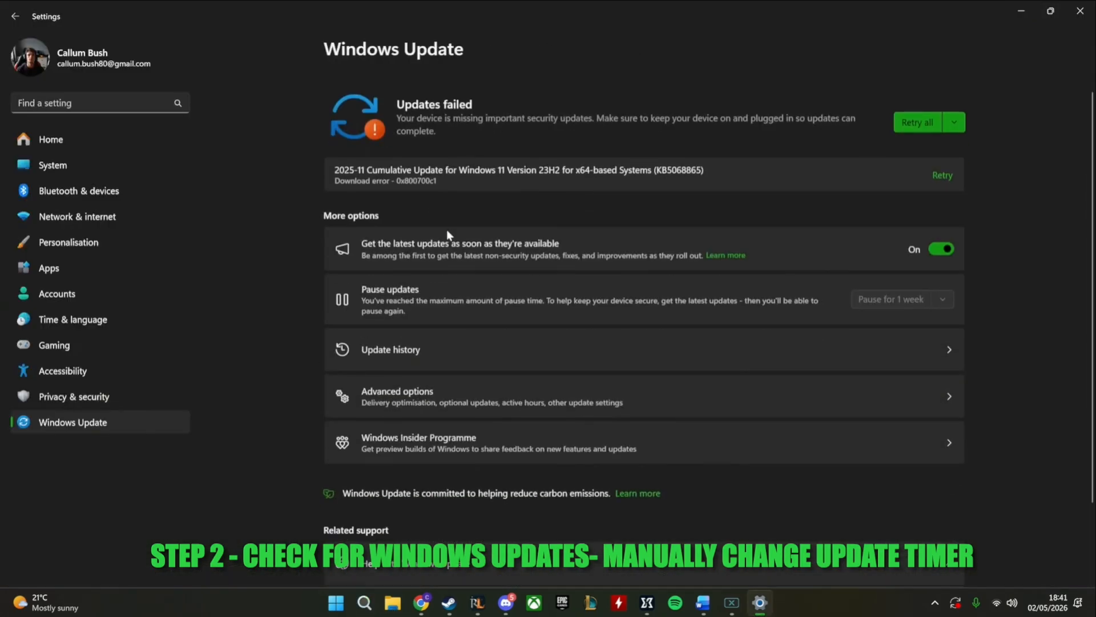
pyautogui.scroll(-1, 447, 235)
pyautogui.click(923, 109)
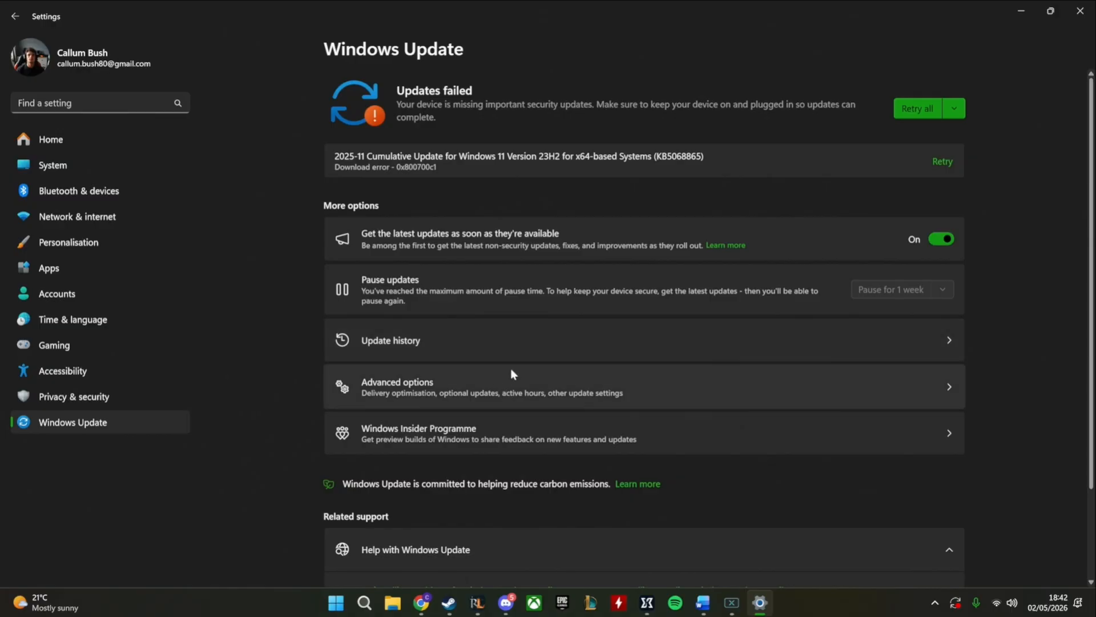
# Look through the Windows Update advanced options and the update history
pyautogui.click(480, 389)
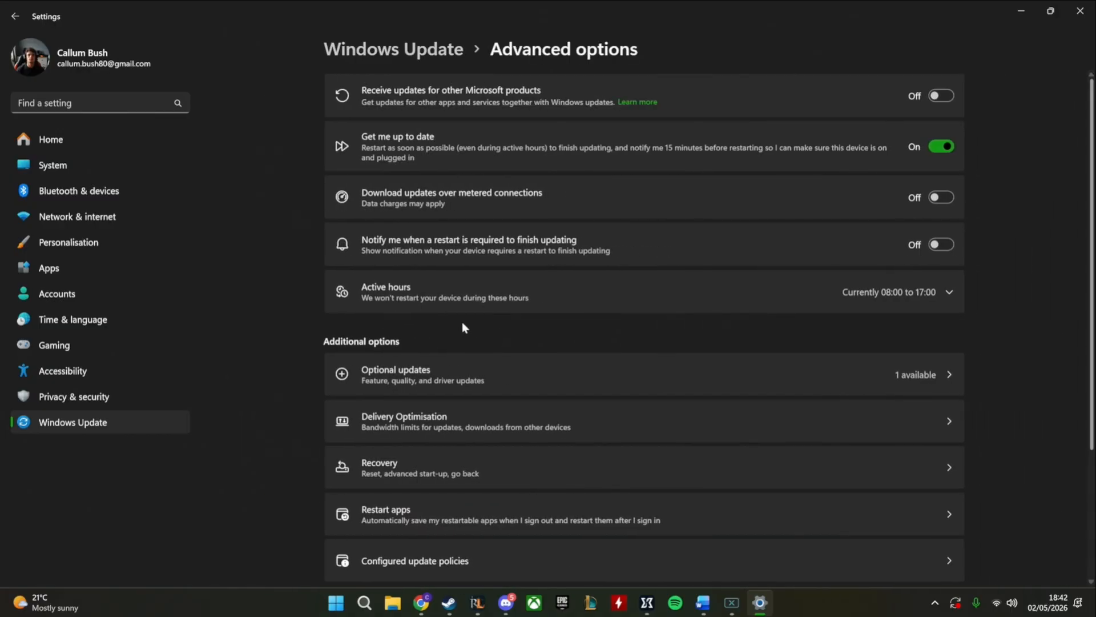
pyautogui.scroll(-4, 489, 321)
pyautogui.scroll(4, 489, 323)
pyautogui.hotkey('alt', 'Left')
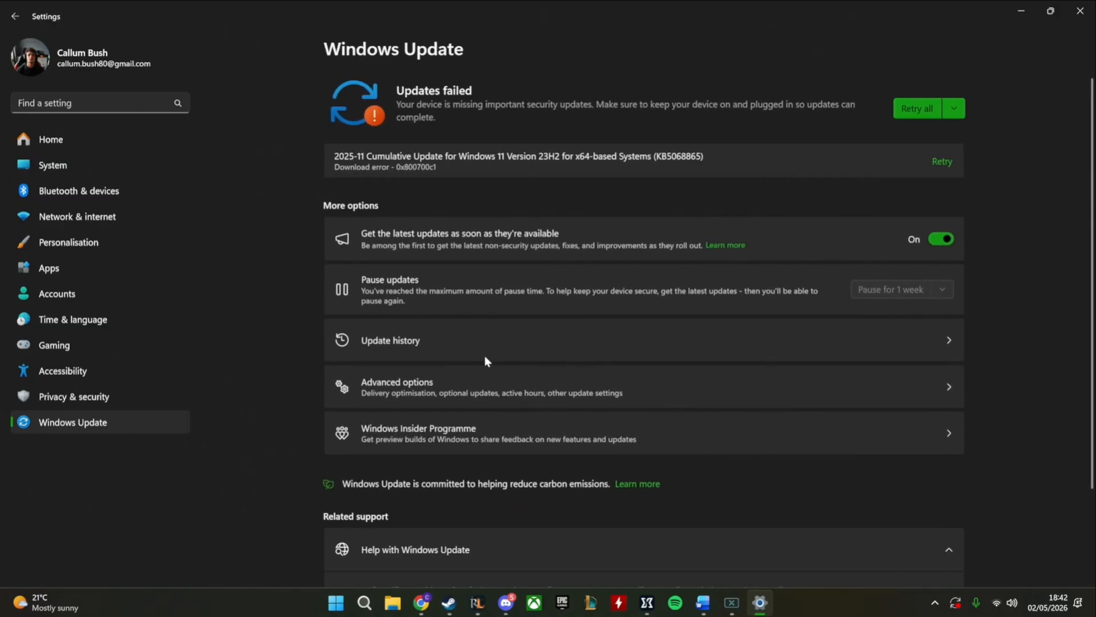
pyautogui.scroll(-1, 456, 383)
pyautogui.scroll(1, 460, 391)
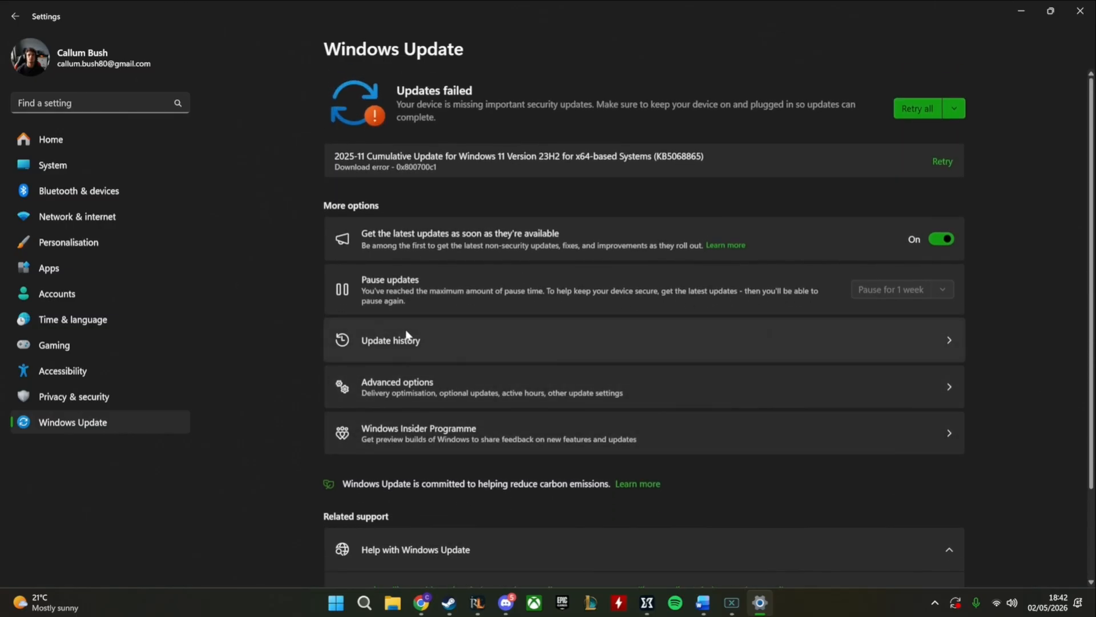
pyautogui.click(405, 342)
pyautogui.hotkey('alt', 'Left')
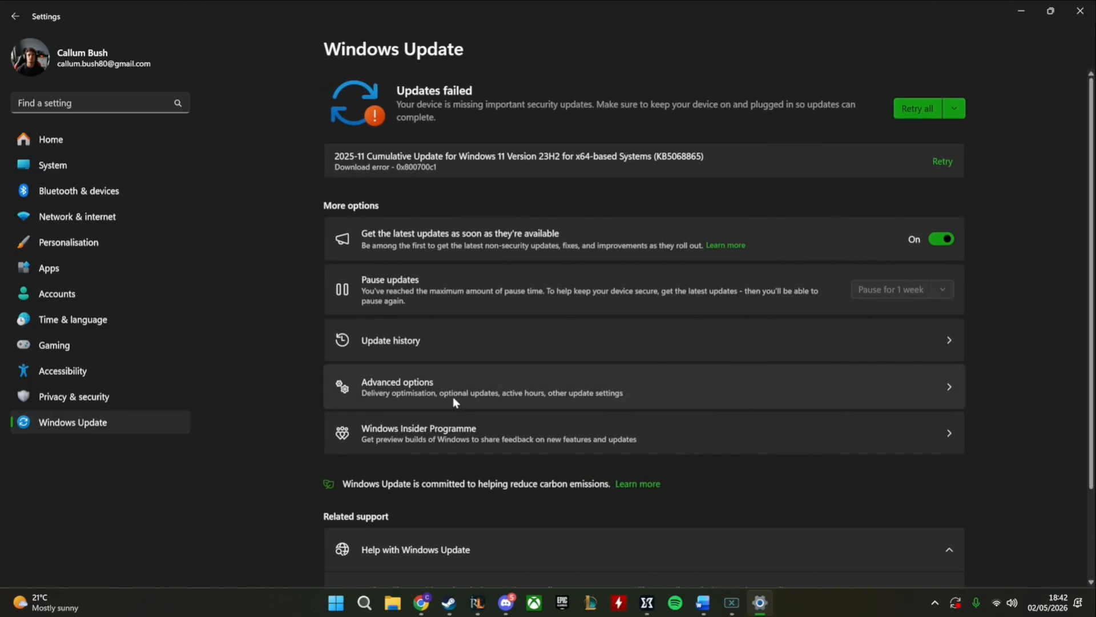
# Set the active hours in the Windows Update advanced options to adjust automatically, and close Settings
pyautogui.click(451, 396)
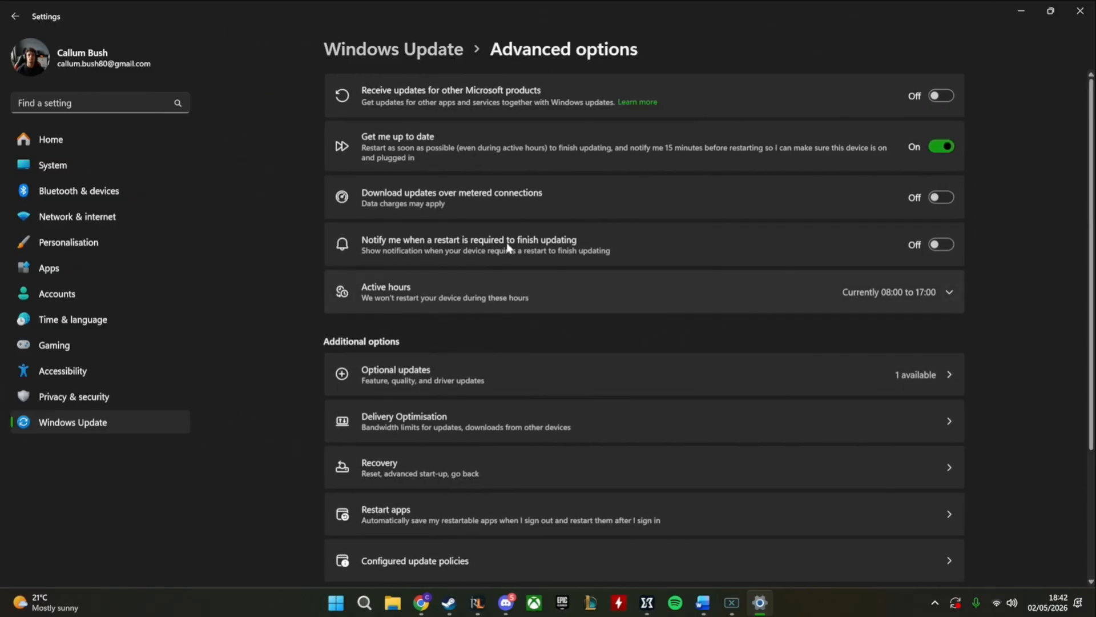
pyautogui.scroll(-1, 577, 263)
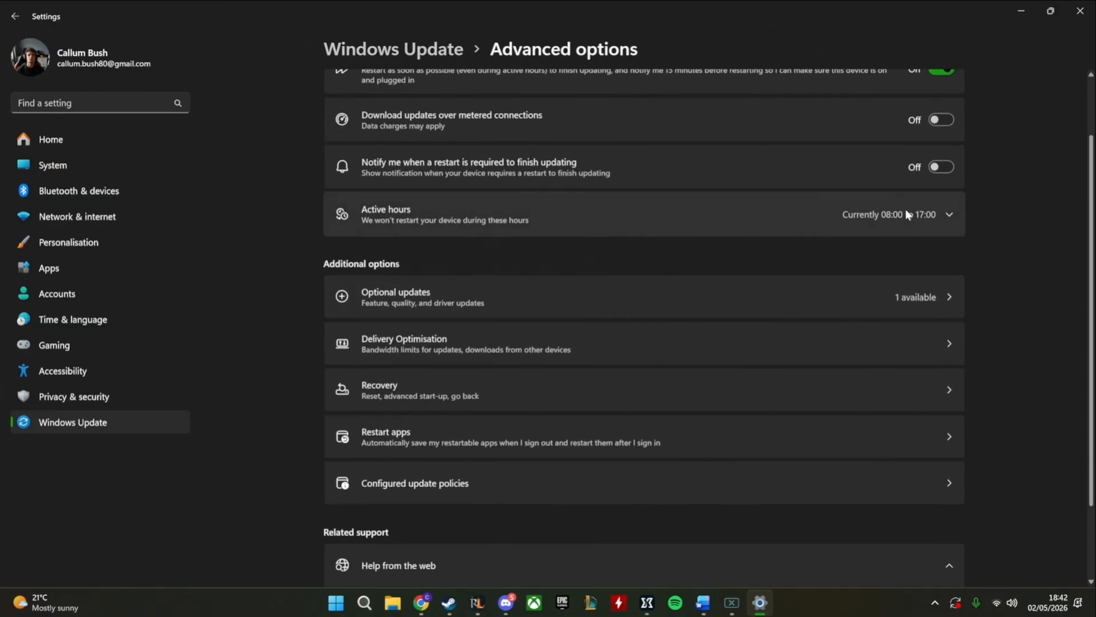
pyautogui.scroll(1, 529, 243)
pyautogui.click(904, 301)
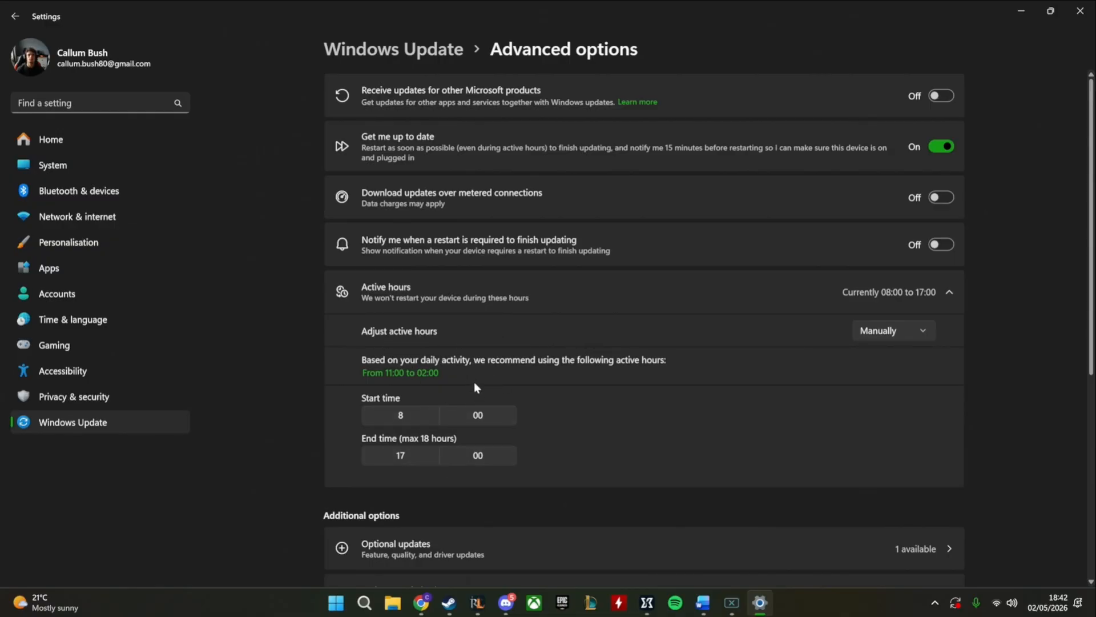
pyautogui.scroll(-2, 605, 362)
pyautogui.scroll(2, 841, 338)
pyautogui.click(873, 293)
pyautogui.click(408, 419)
pyautogui.click(402, 544)
pyautogui.click(908, 330)
pyautogui.click(888, 358)
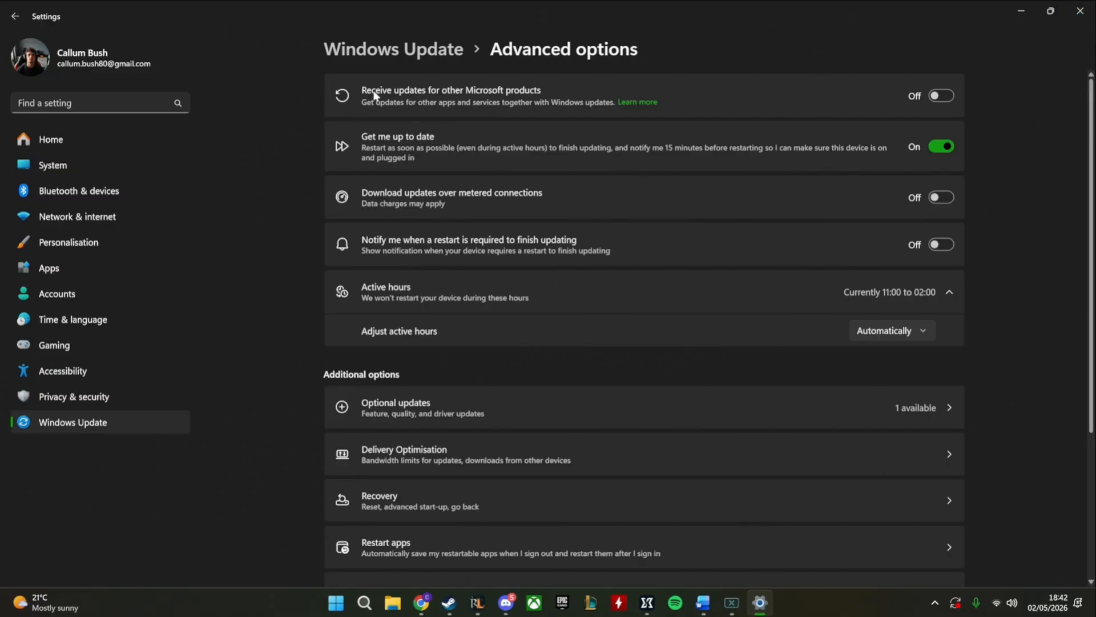
pyautogui.click(1082, 17)
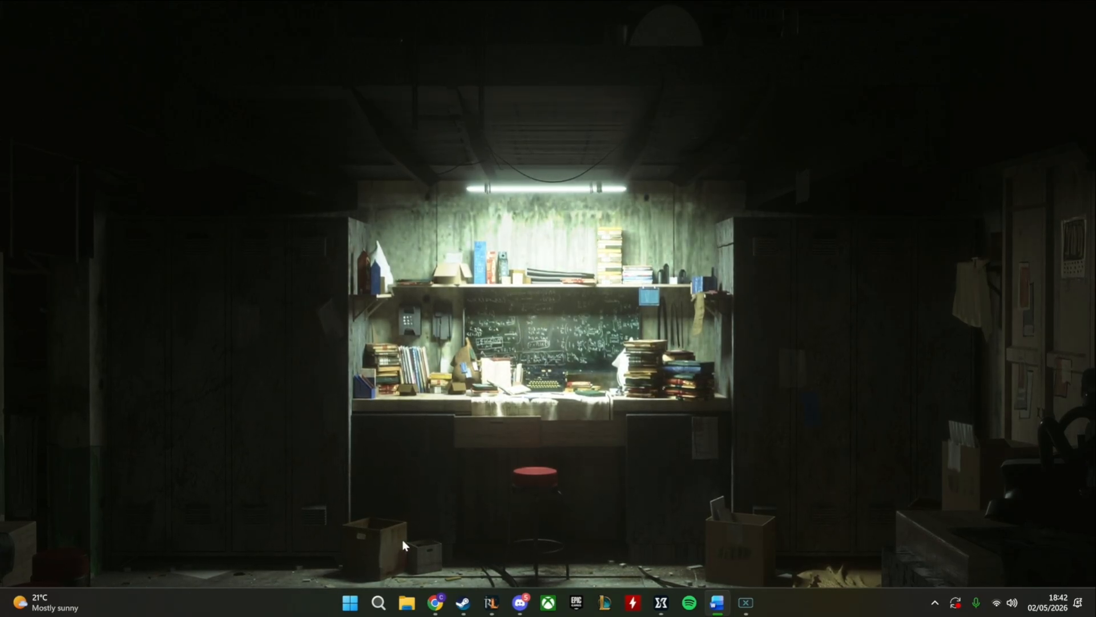
# Search Windows for "msconfig", open System Configuration and bring up the advanced boot options
pyautogui.click(378, 602)
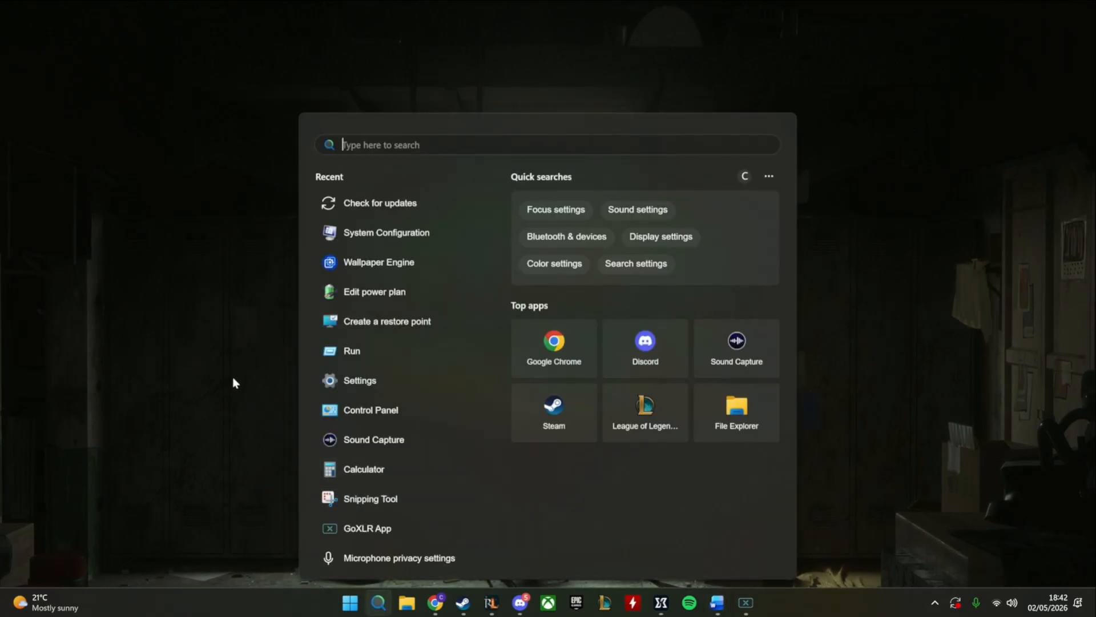
pyautogui.write('m')
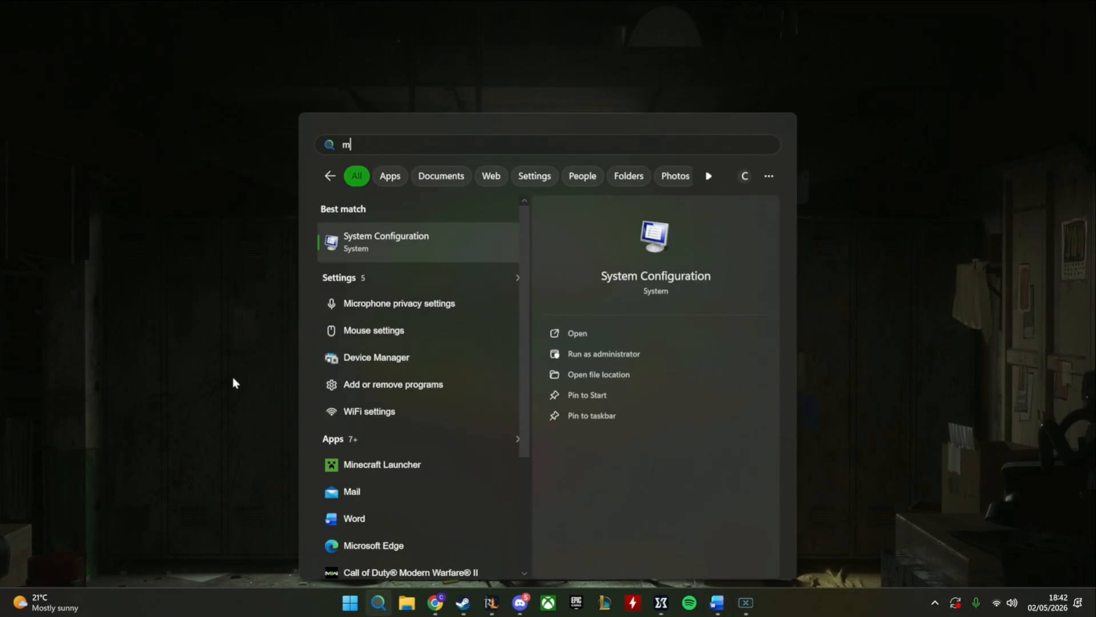
pyautogui.write('sconfig')
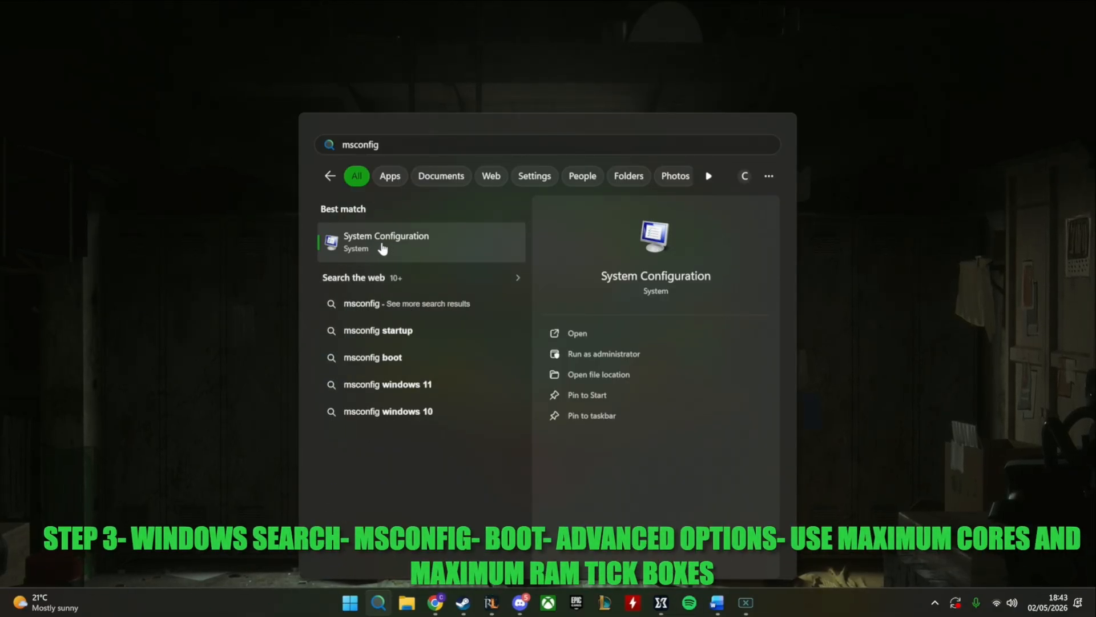
pyautogui.click(577, 333)
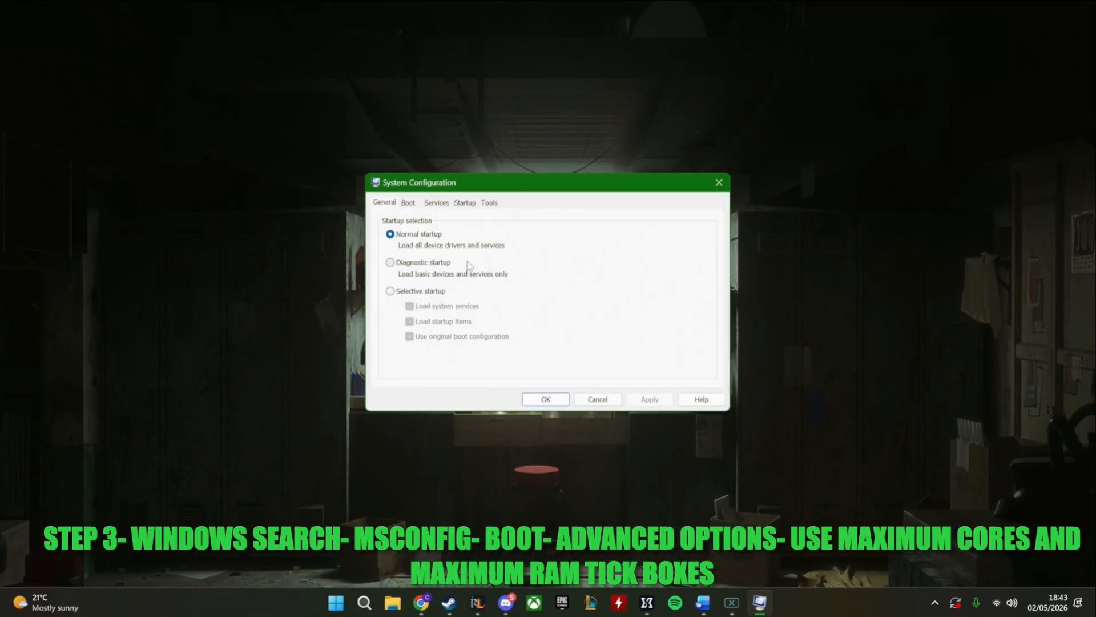
pyautogui.click(408, 202)
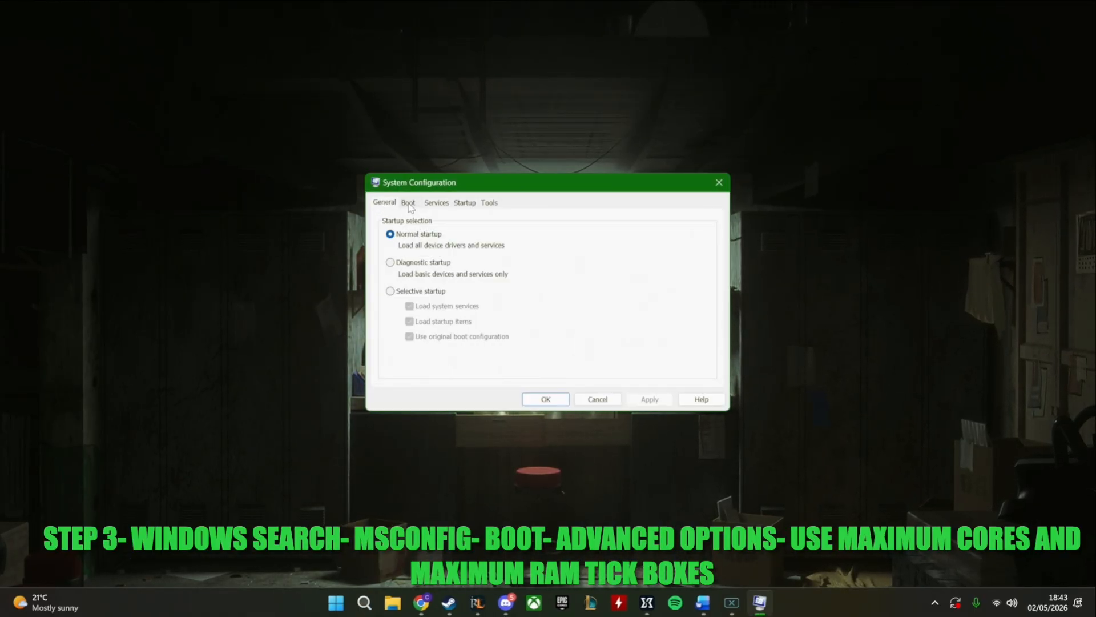
pyautogui.click(409, 205)
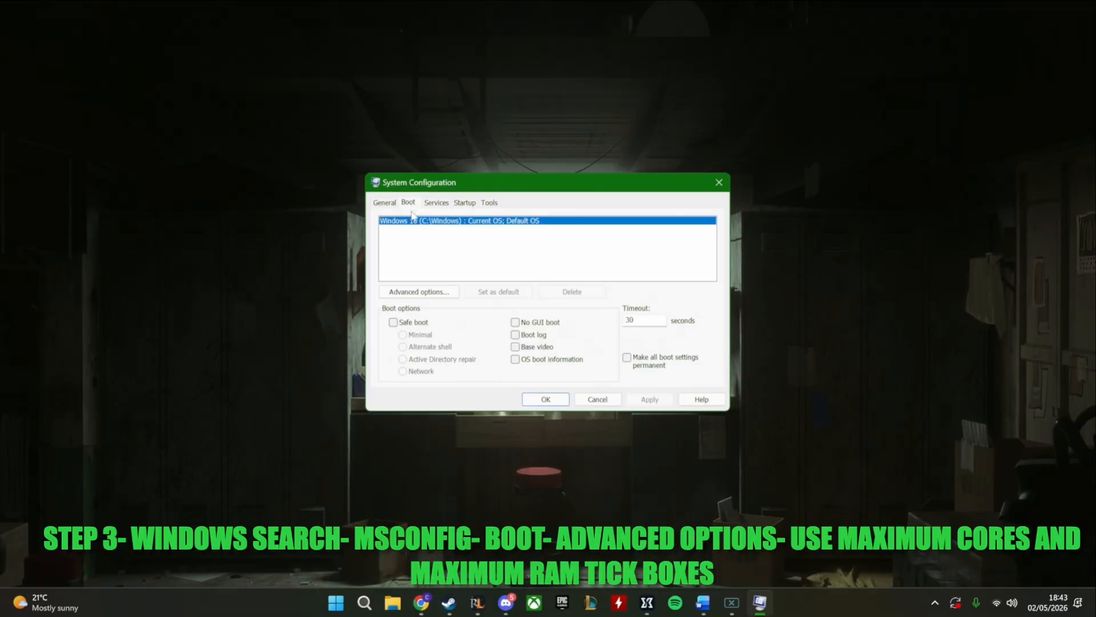
pyautogui.click(428, 291)
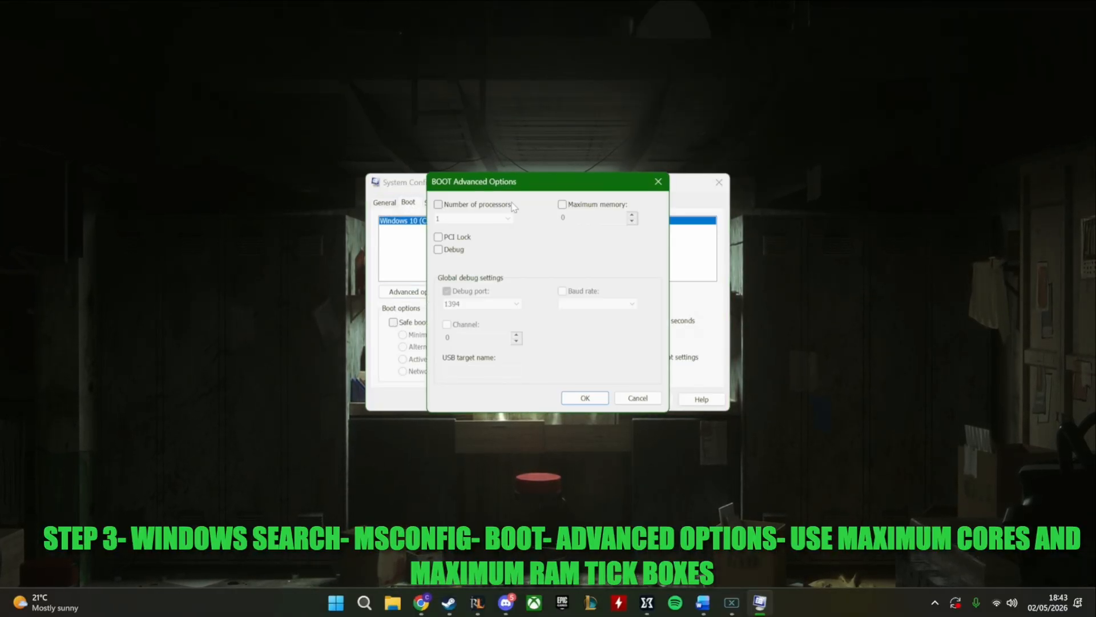
# Set the boot options to use 16 processors and a maximum memory of 32768, and confirm the advanced options
pyautogui.moveTo(490, 183); pyautogui.dragTo(849, 145)
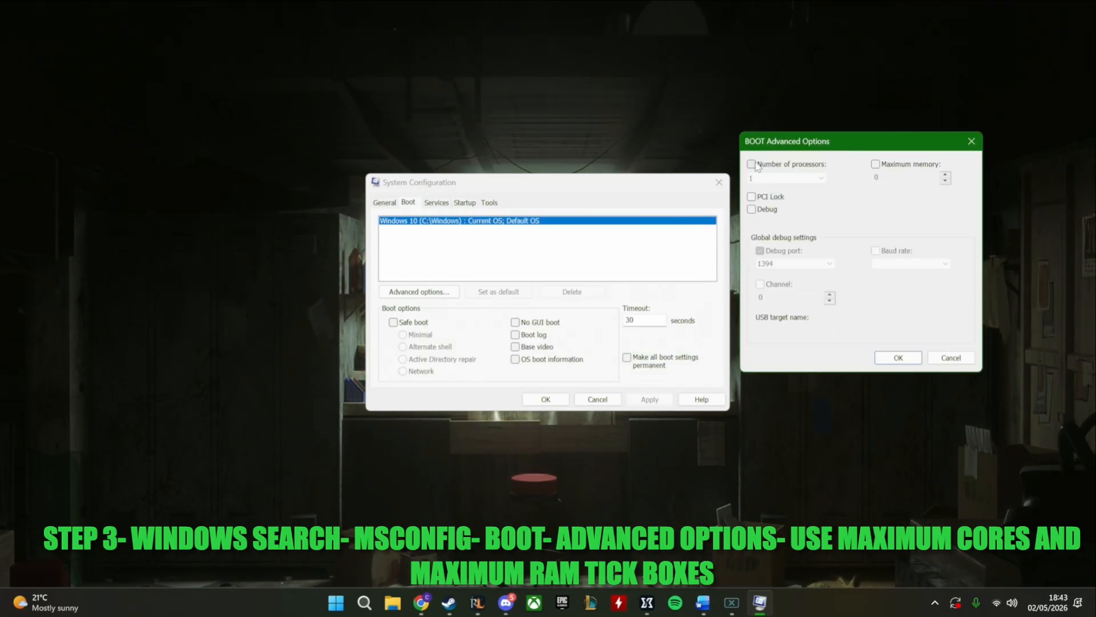
pyautogui.click(876, 166)
pyautogui.click(805, 179)
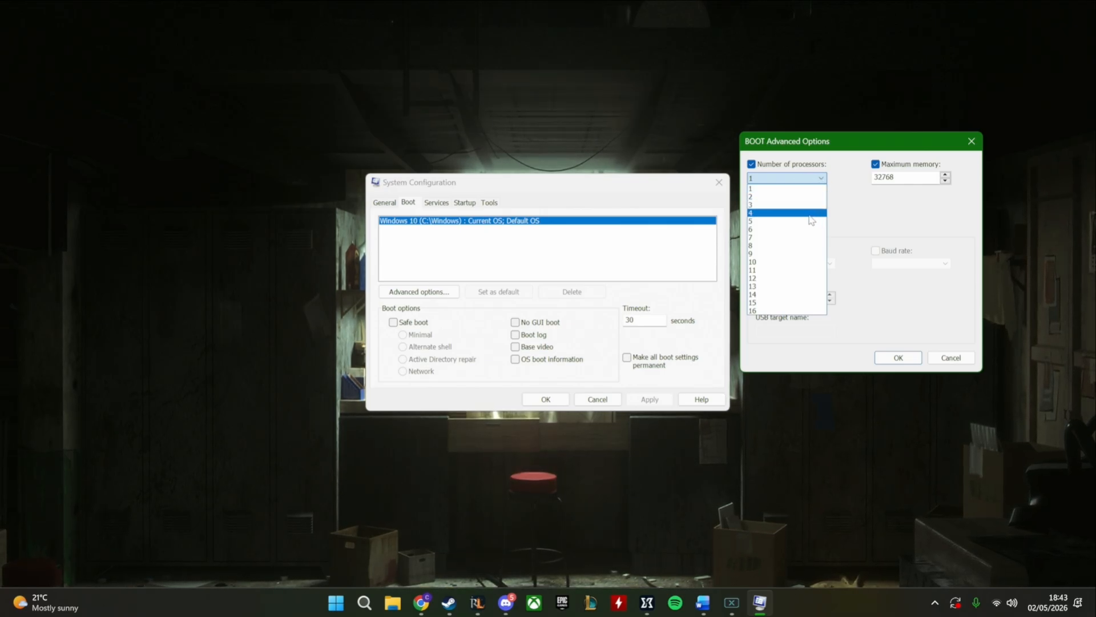
pyautogui.click(754, 311)
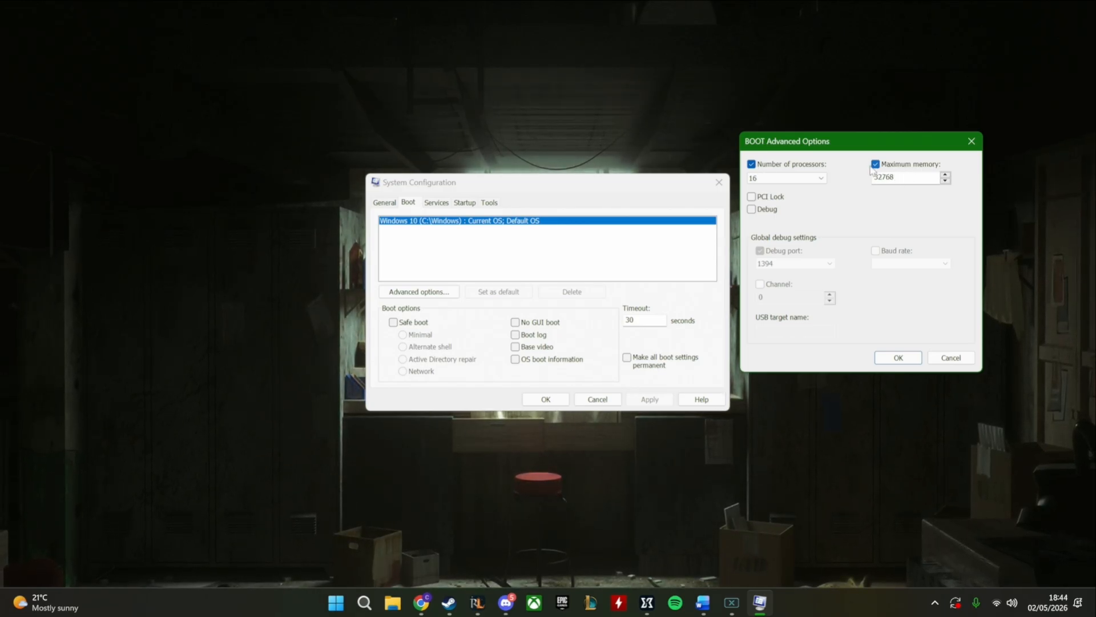
pyautogui.click(751, 164)
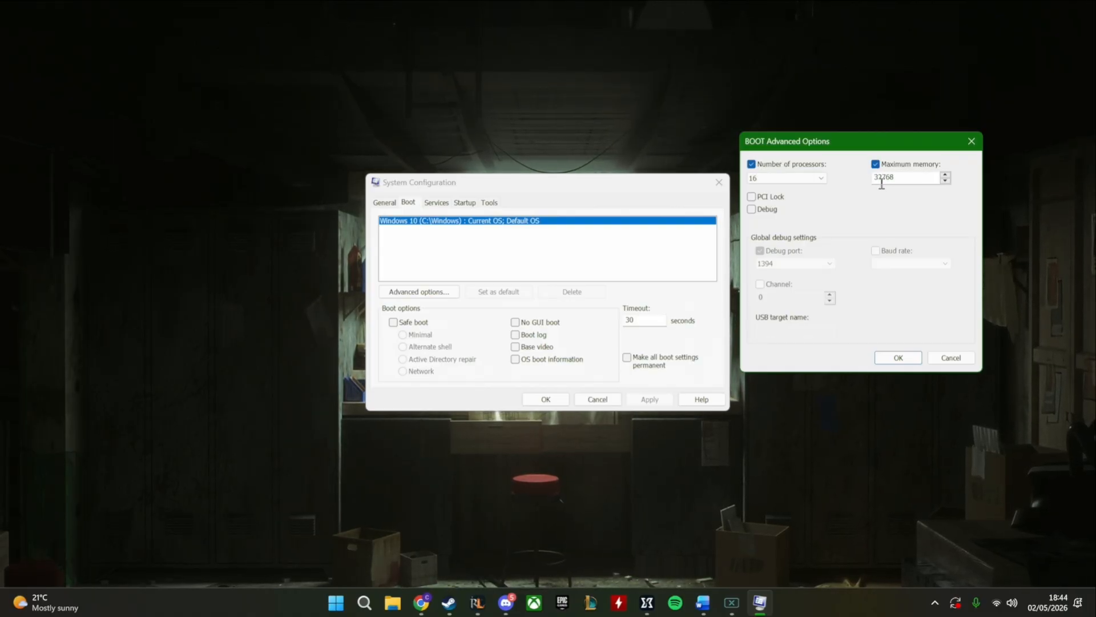
pyautogui.click(894, 358)
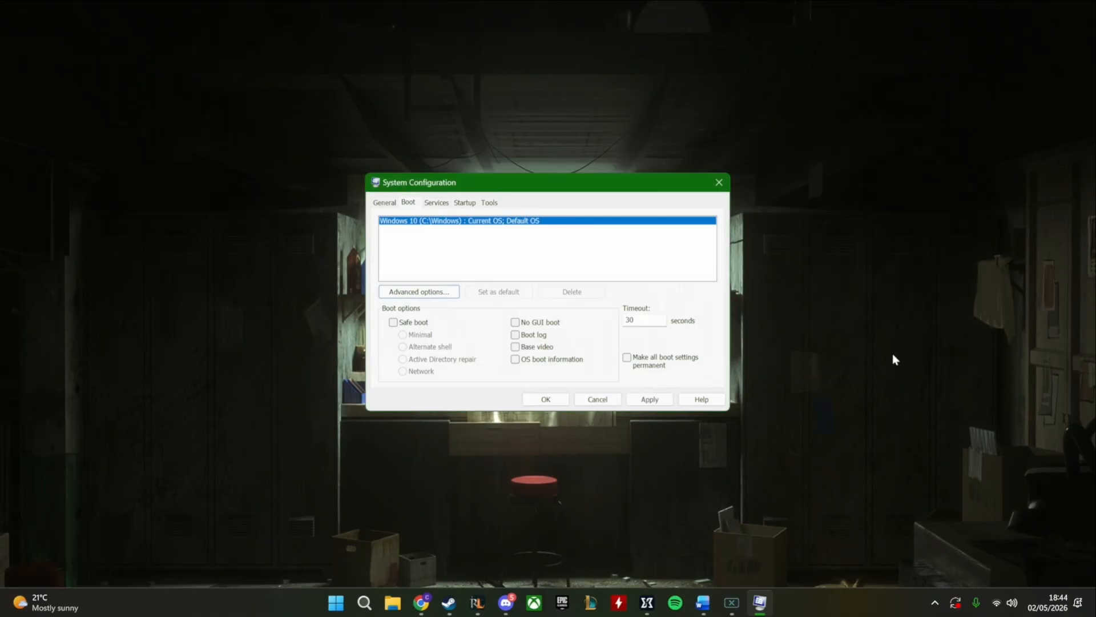
# Try to apply the changed boot configuration, dismiss the message and close System Configuration
pyautogui.click(649, 398)
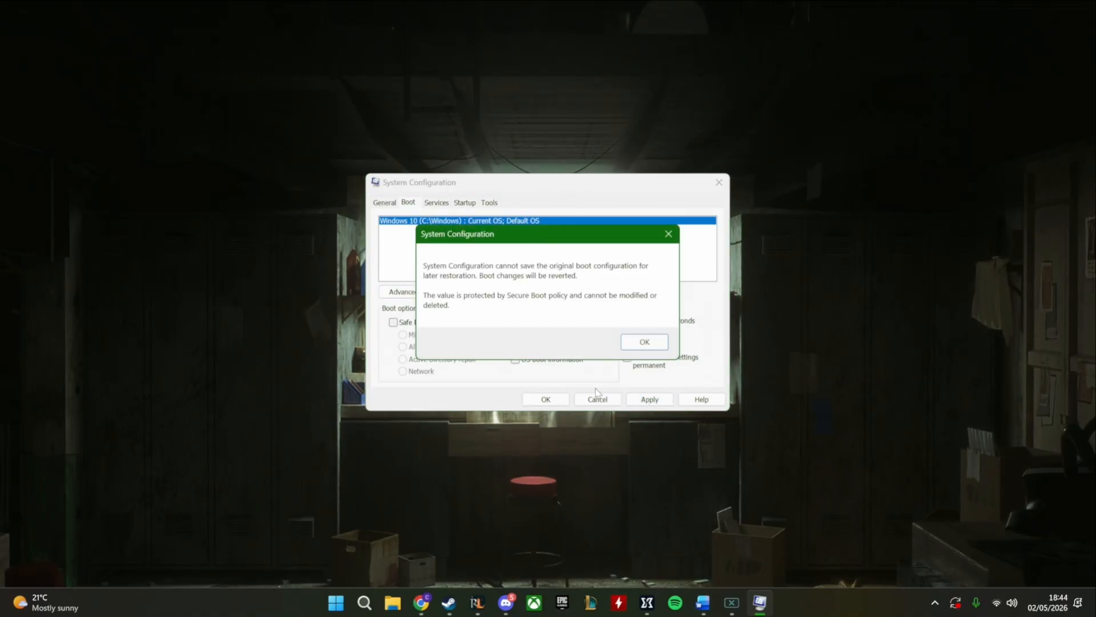
pyautogui.click(643, 339)
pyautogui.click(544, 400)
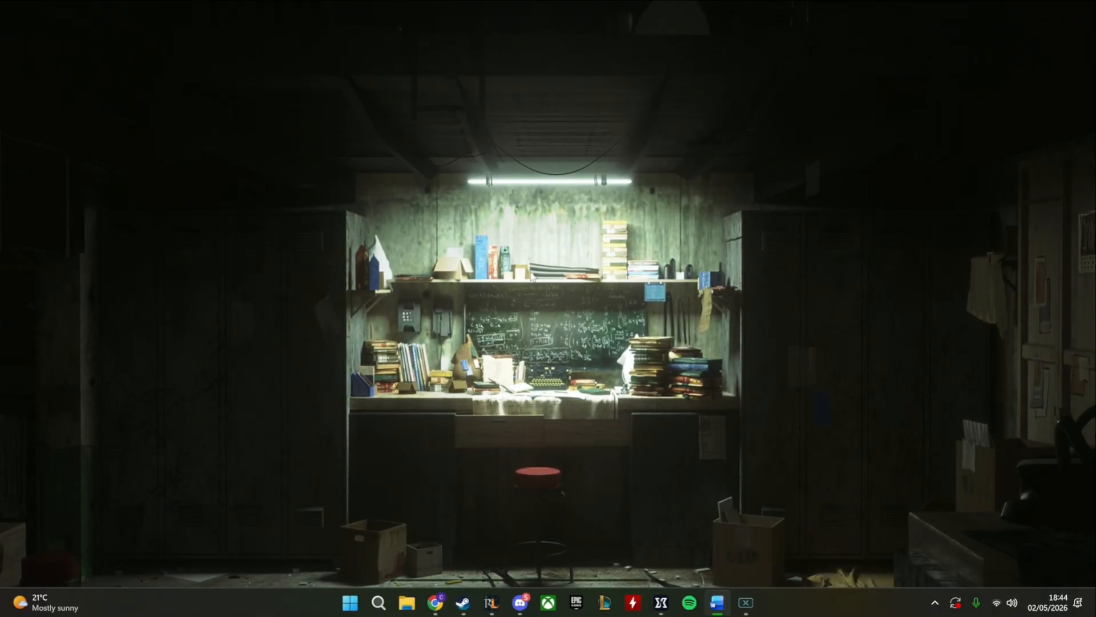
# Search Windows for "run", open the Run dialog and use it to open the "temp" folder
pyautogui.click(378, 602)
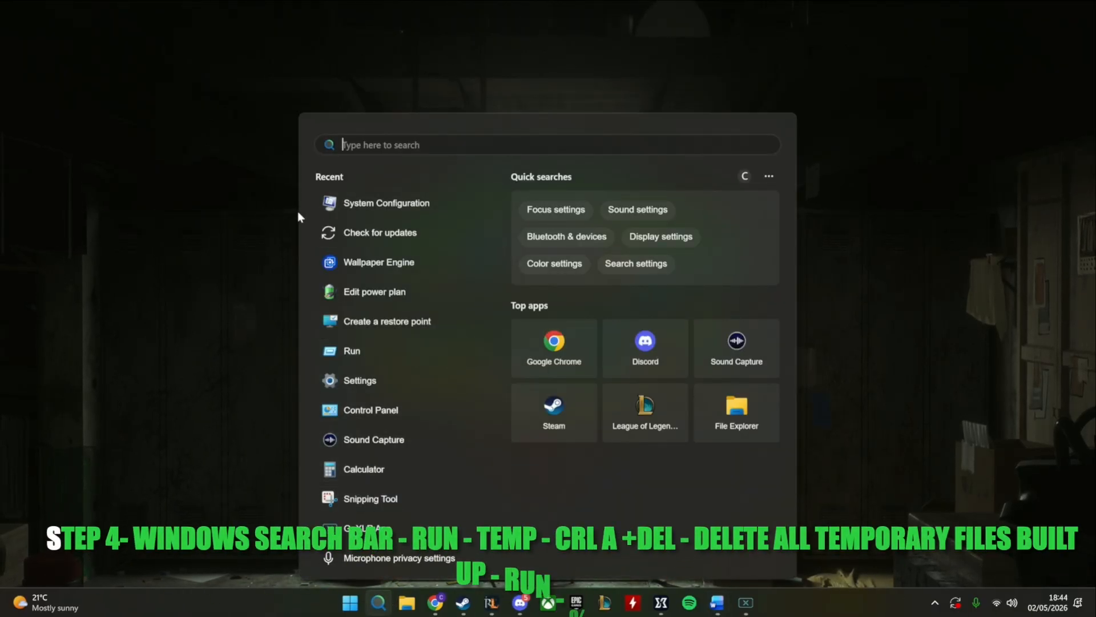
pyautogui.write('run')
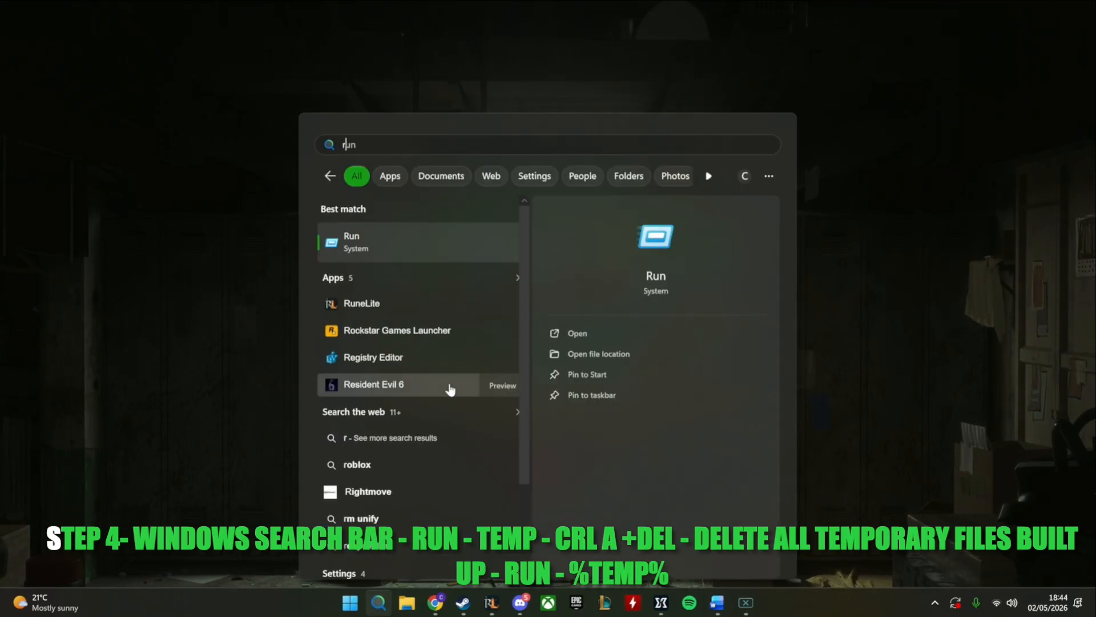
pyautogui.click(405, 247)
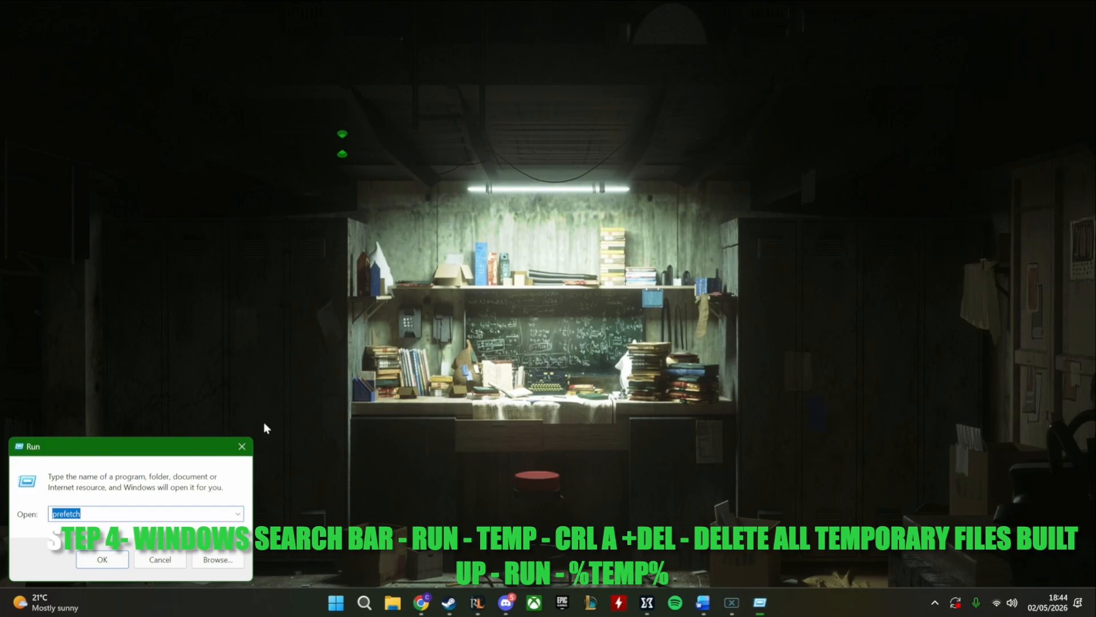
pyautogui.write('temp')
pyautogui.press('Return')
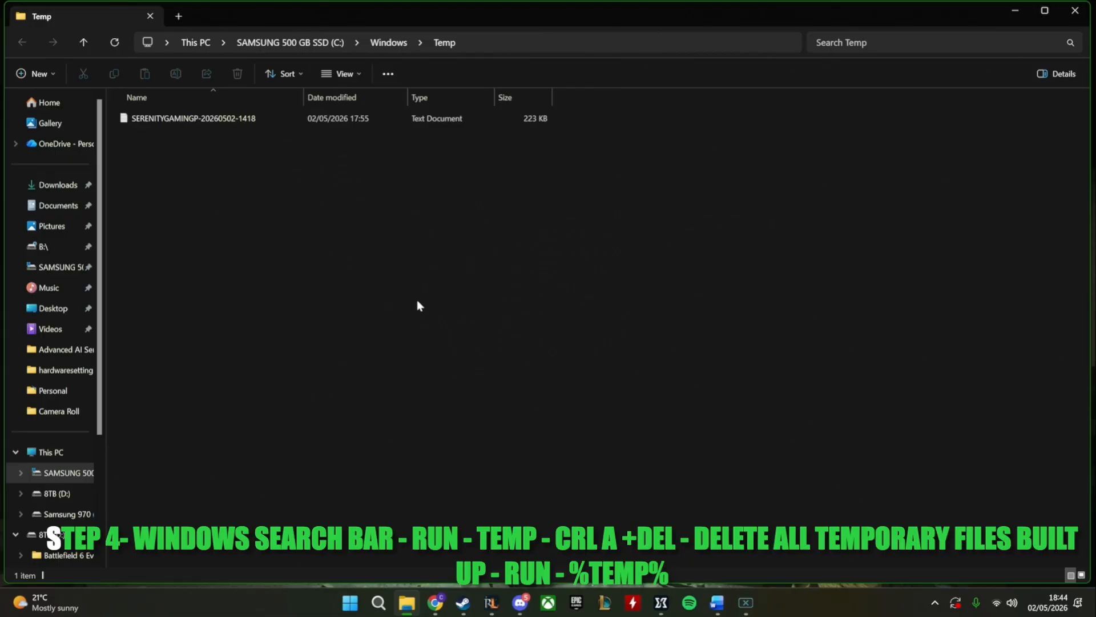
# Try to delete all files in the Windows Temp folder, then close the folder and the file-in-use message
pyautogui.moveTo(269, 495); pyautogui.dragTo(726, 289)
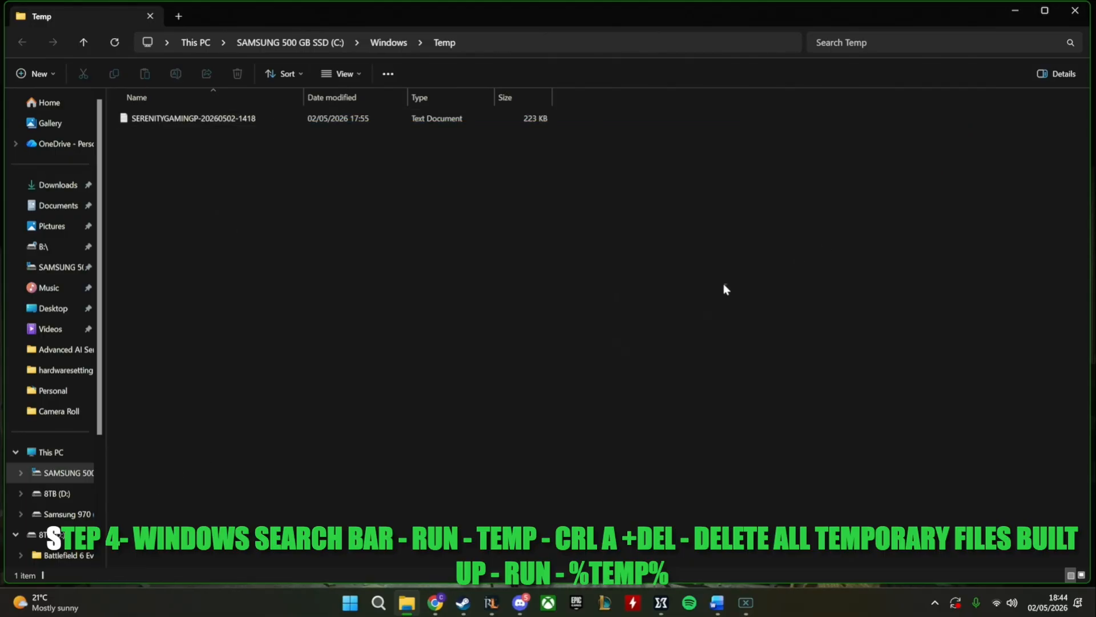
pyautogui.hotkey('ctrl', 'a')
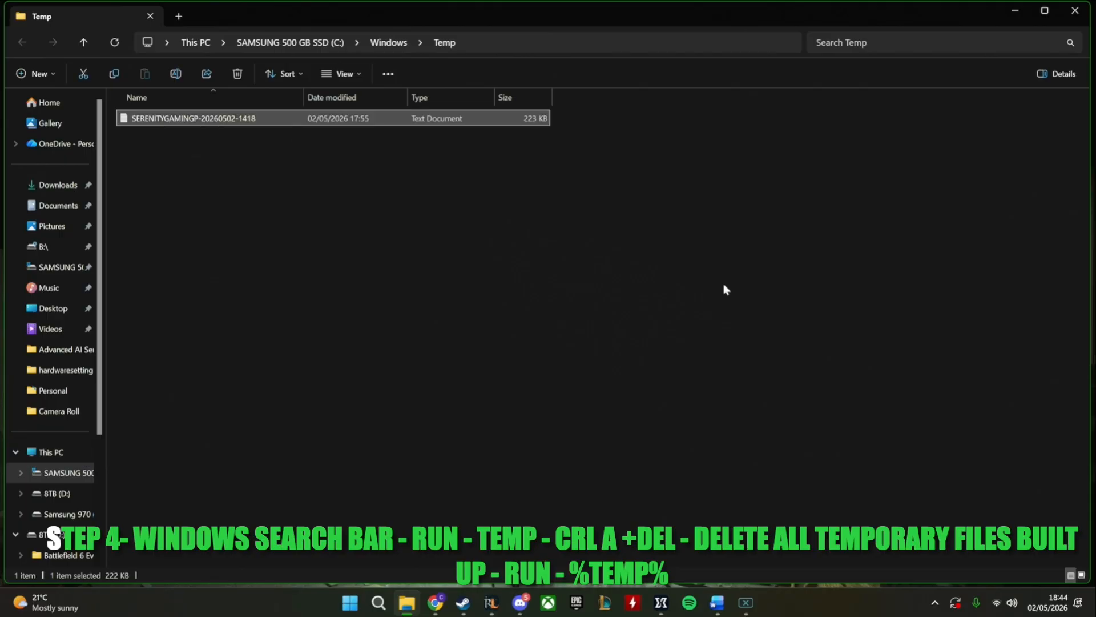
pyautogui.press('Delete')
pyautogui.click(589, 310)
pyautogui.press('Return')
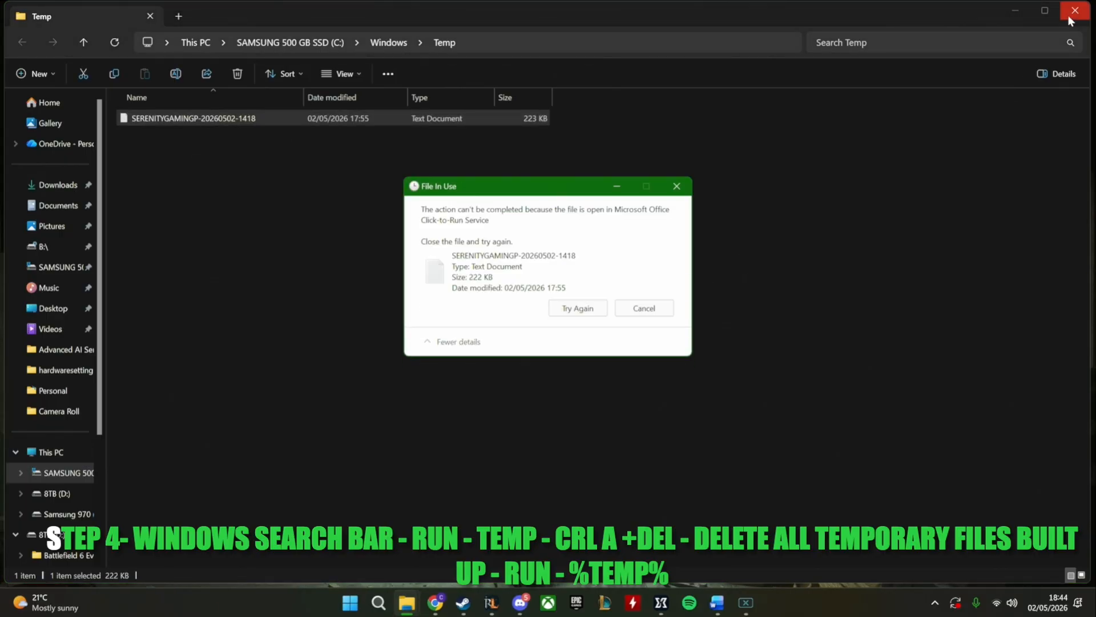
pyautogui.click(1073, 12)
pyautogui.click(578, 308)
pyautogui.click(677, 186)
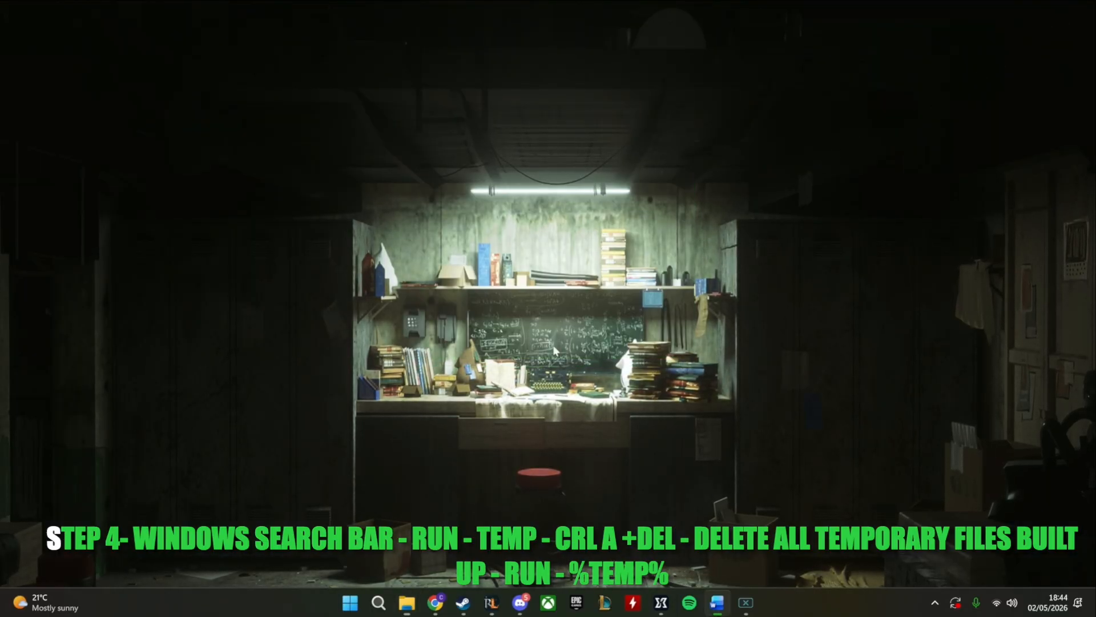
pyautogui.click(378, 602)
pyautogui.click(394, 214)
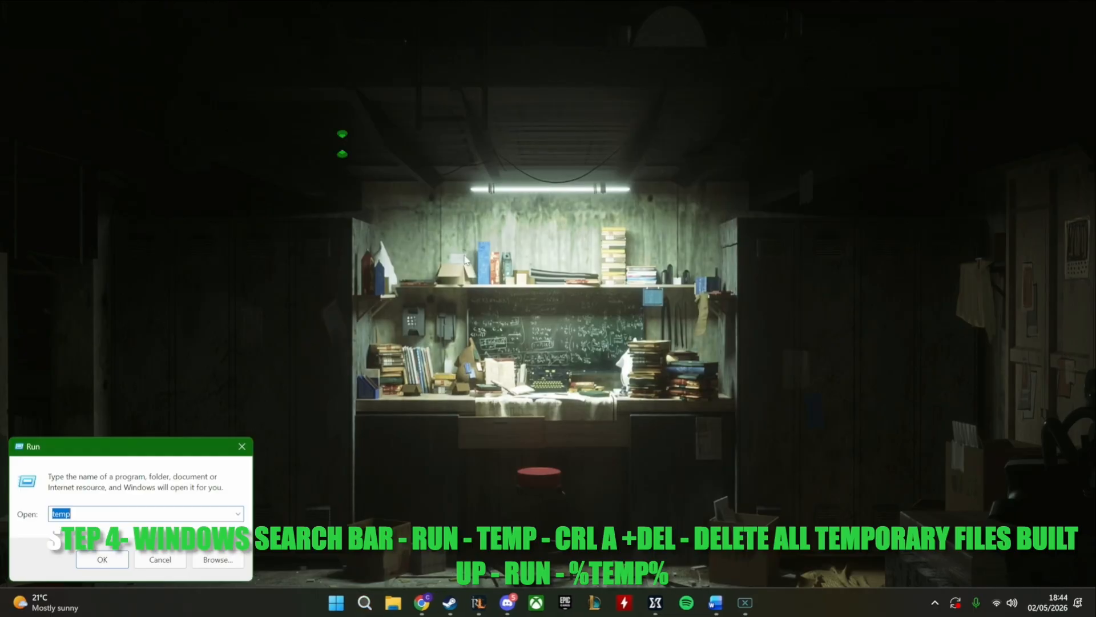
pyautogui.write('%')
pyautogui.write('temp')
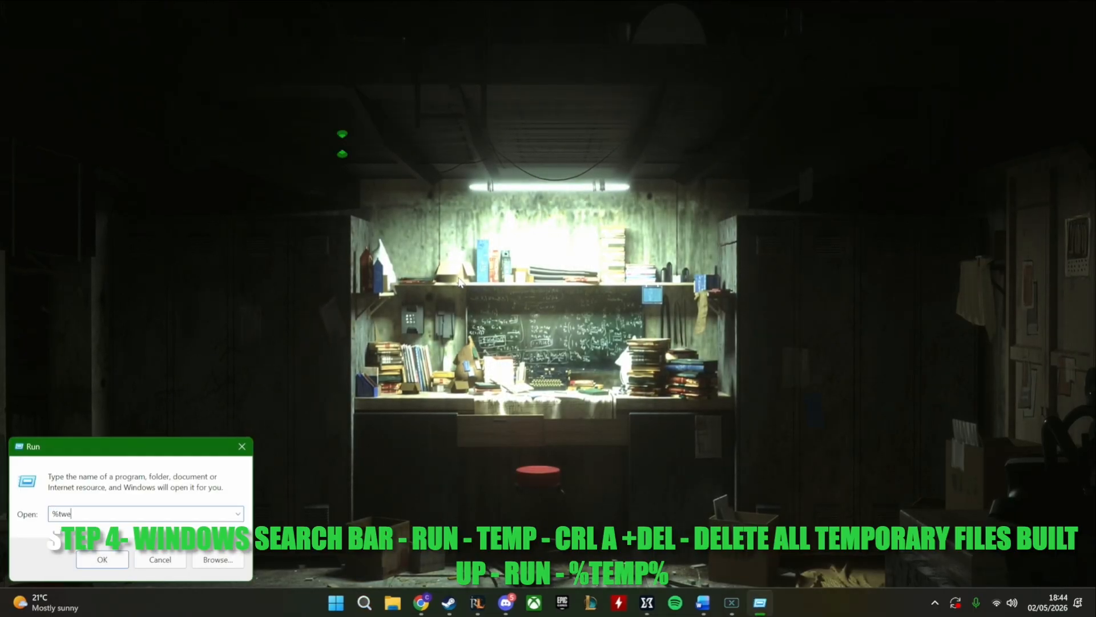
pyautogui.press('BackSpace')
pyautogui.press('BackSpace')
pyautogui.press('BackSpace')
pyautogui.press('BackSpace')
pyautogui.press('BackSpace')
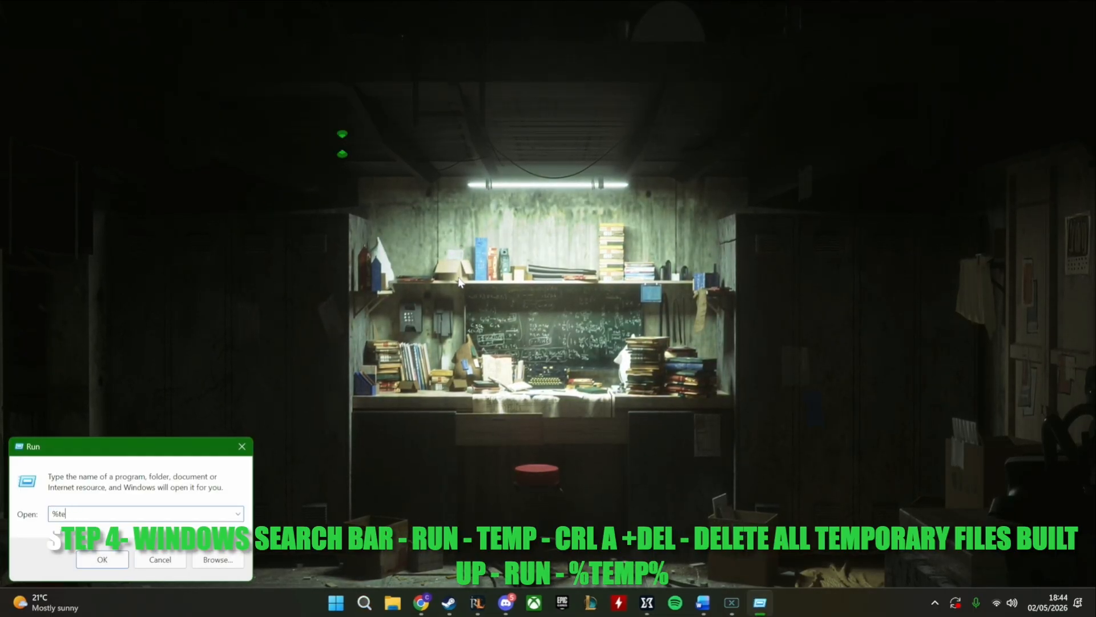
pyautogui.click(240, 447)
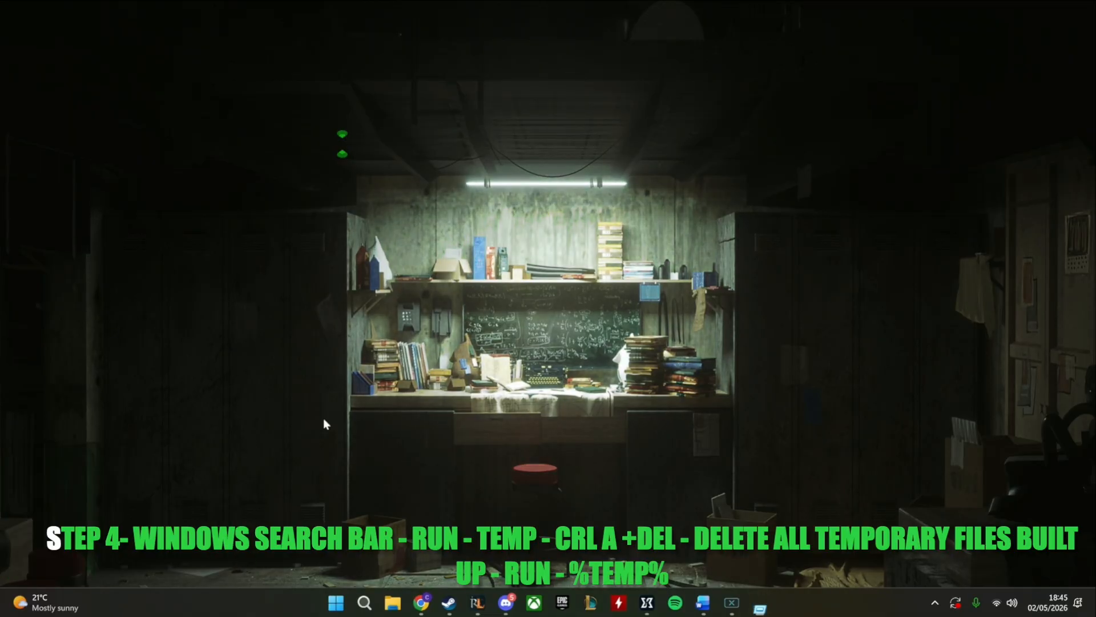
pyautogui.click(381, 605)
pyautogui.click(822, 371)
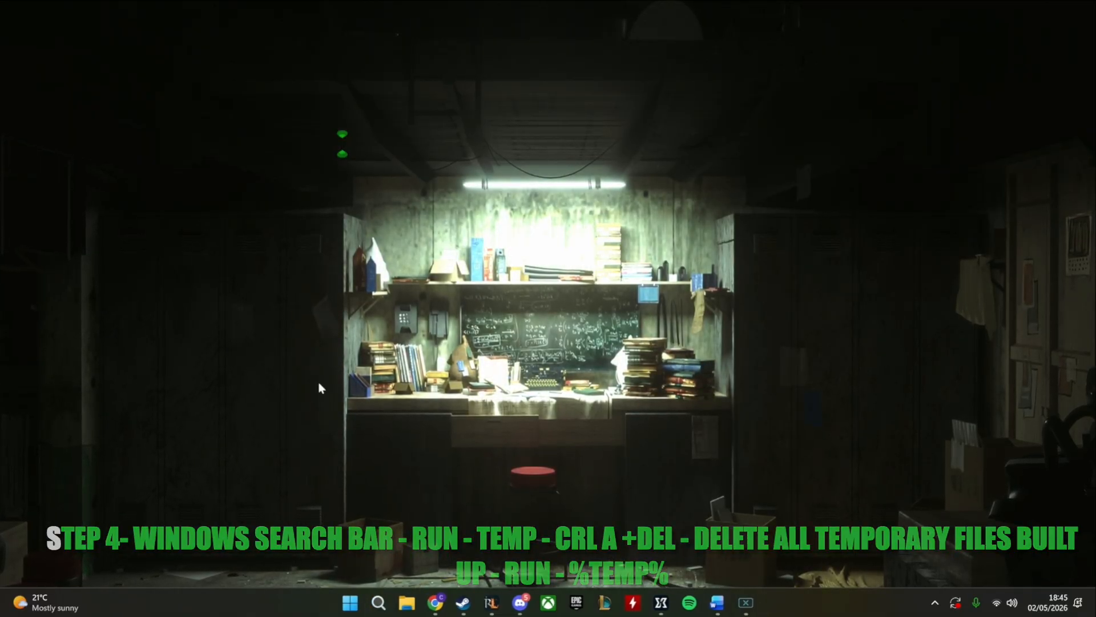
# Search Windows for "run", open the Run dialog and use it to open the "%temp%" folder
pyautogui.click(385, 605)
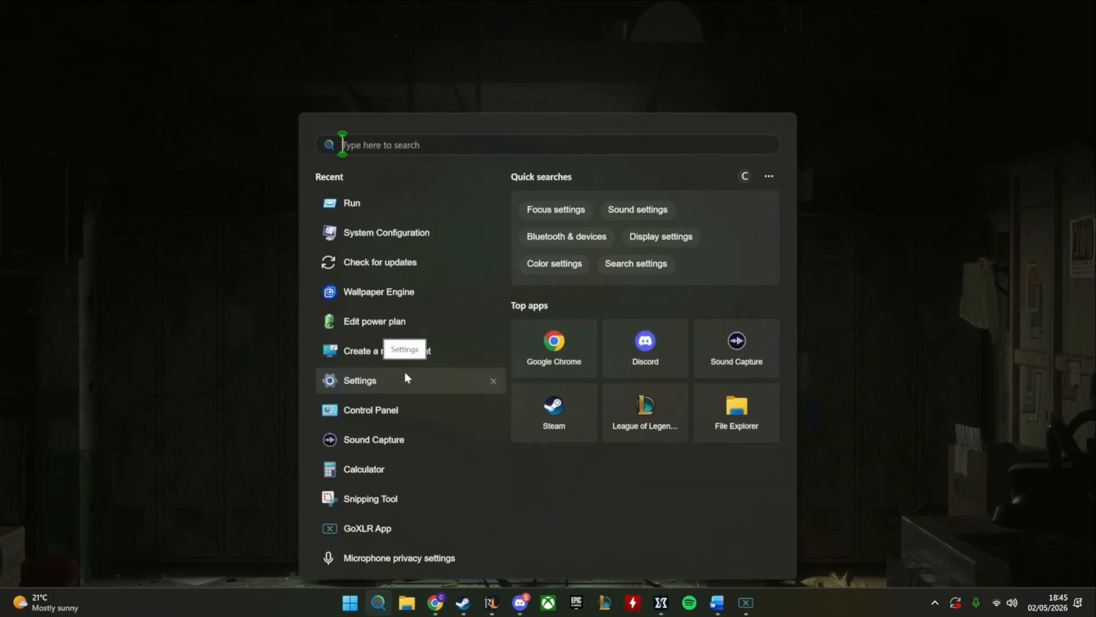
pyautogui.write('run')
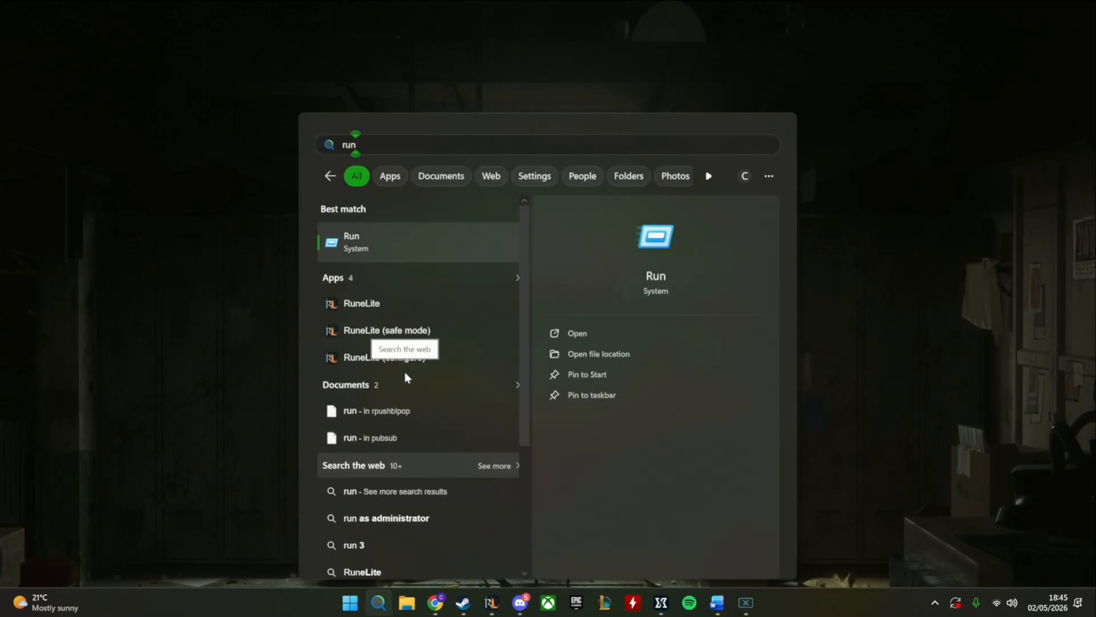
pyautogui.click(434, 240)
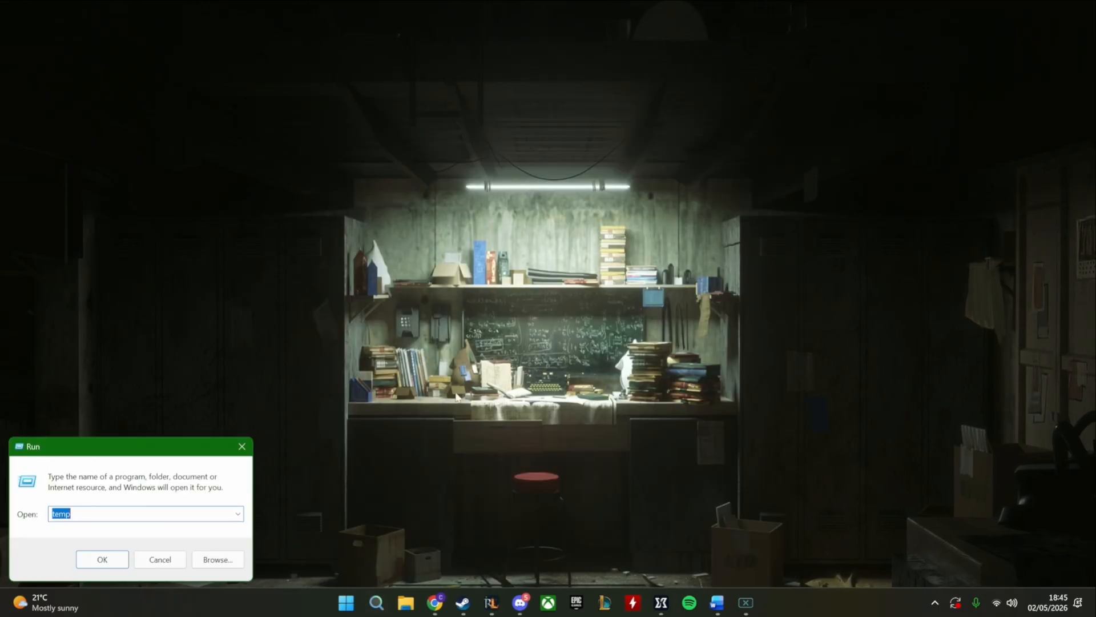
pyautogui.write('%t')
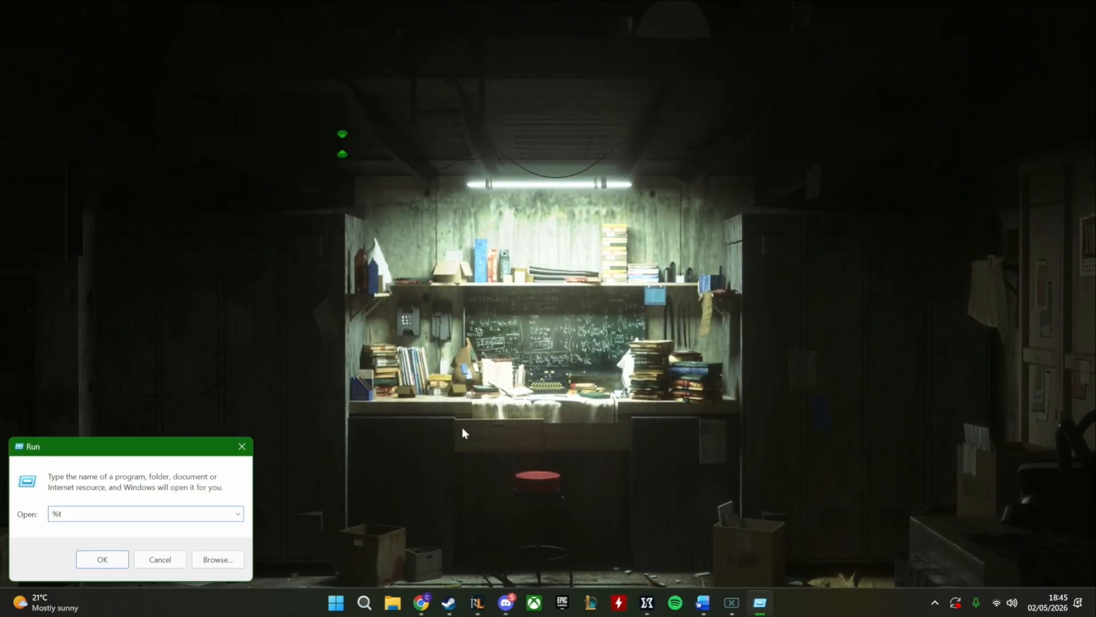
pyautogui.write('emp%')
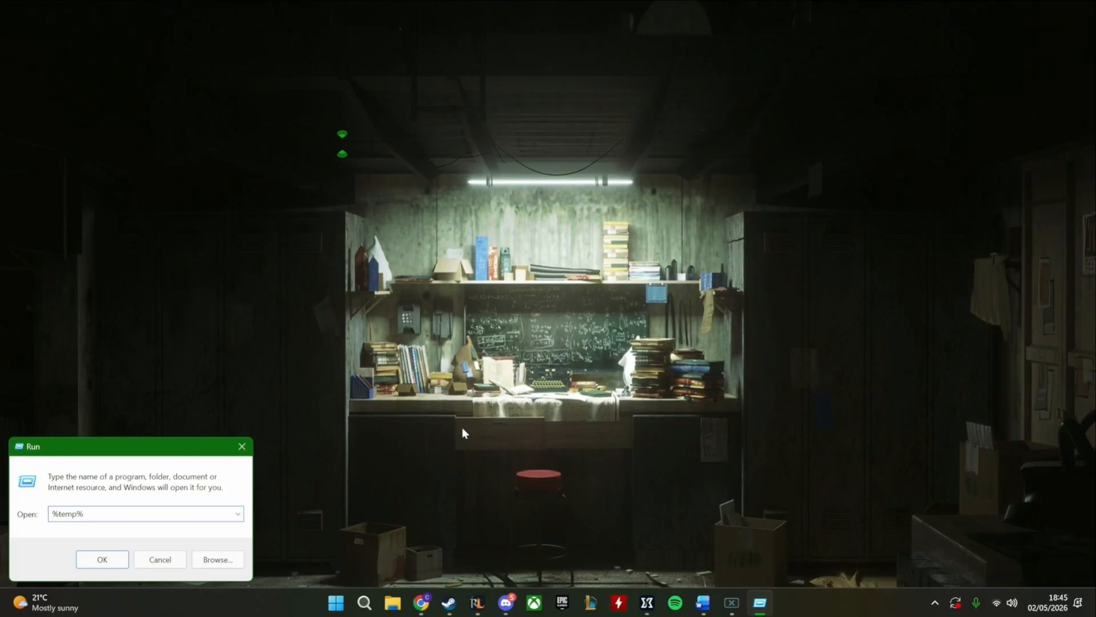
pyautogui.press('Return')
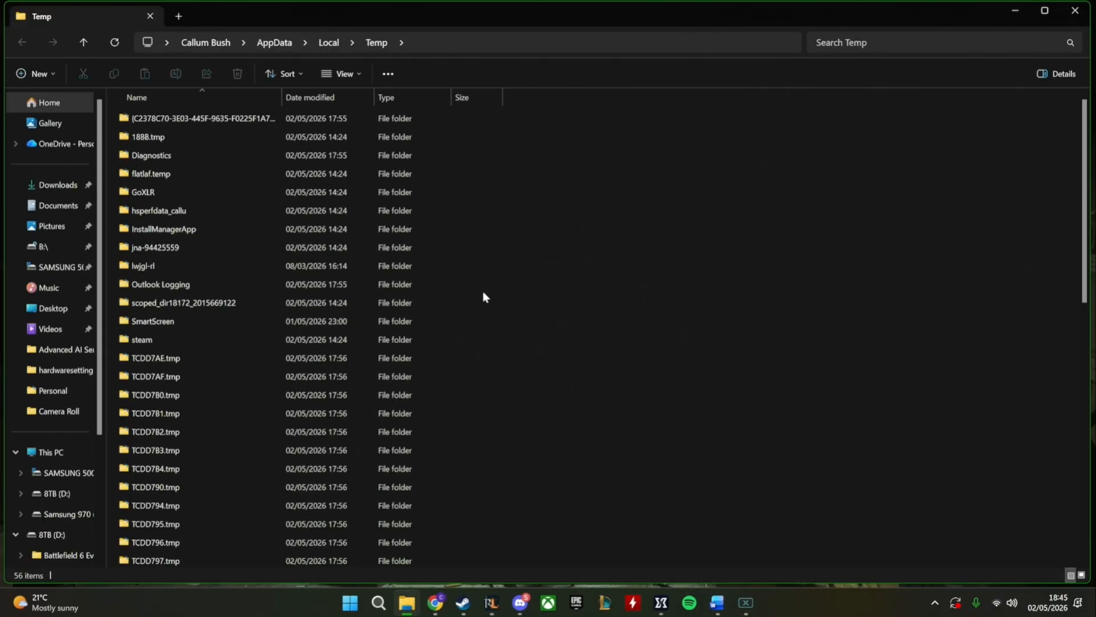
# Delete everything in the user's local Temp folder, skipping all items in use and cancelling the remaining items that require permission
pyautogui.hotkey('ctrl', 'a')
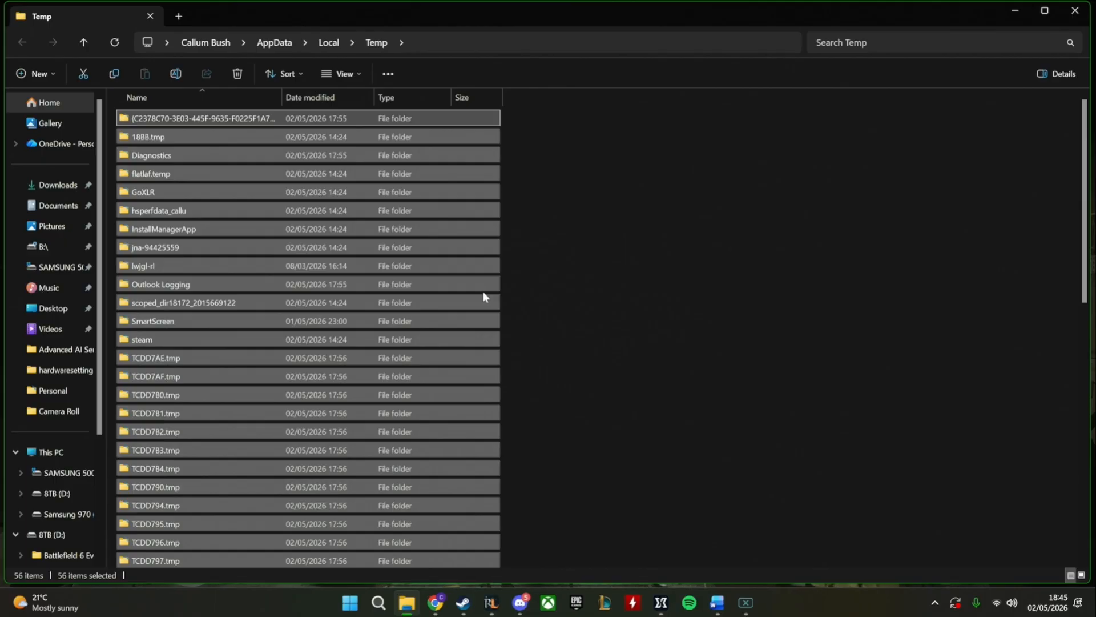
pyautogui.press('Delete')
pyautogui.click(425, 298)
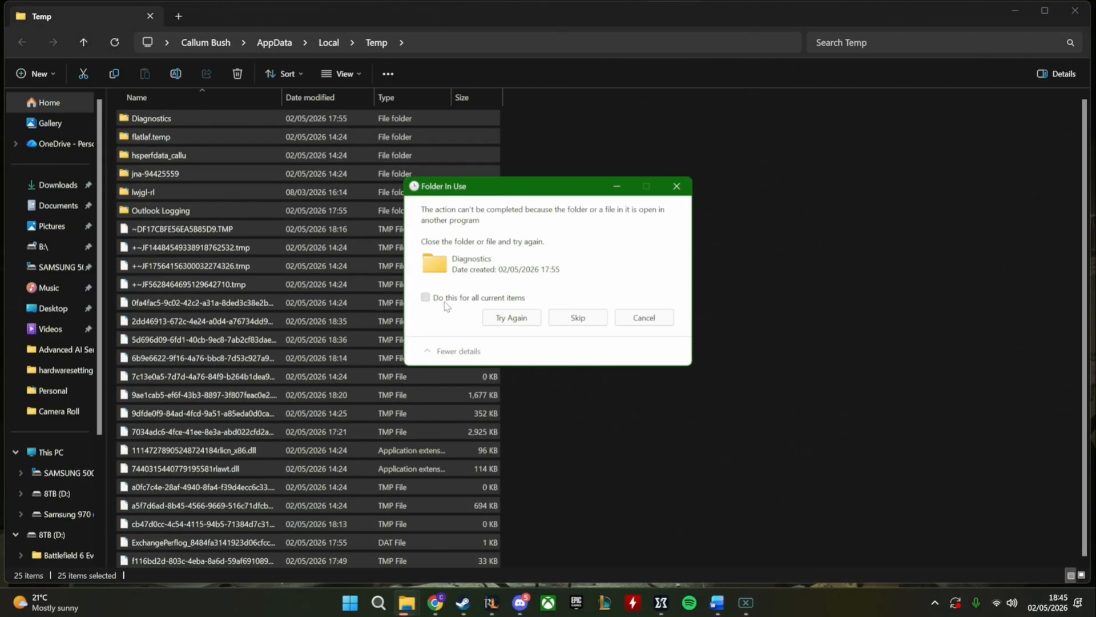
pyautogui.click(578, 318)
pyautogui.click(494, 290)
pyautogui.click(585, 293)
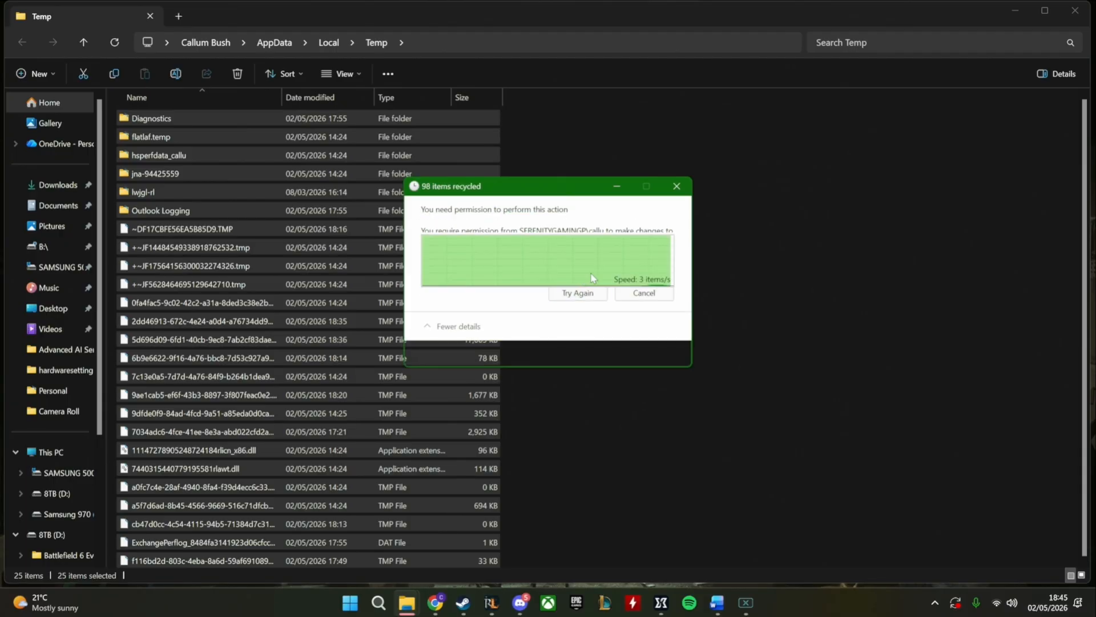
pyautogui.click(649, 297)
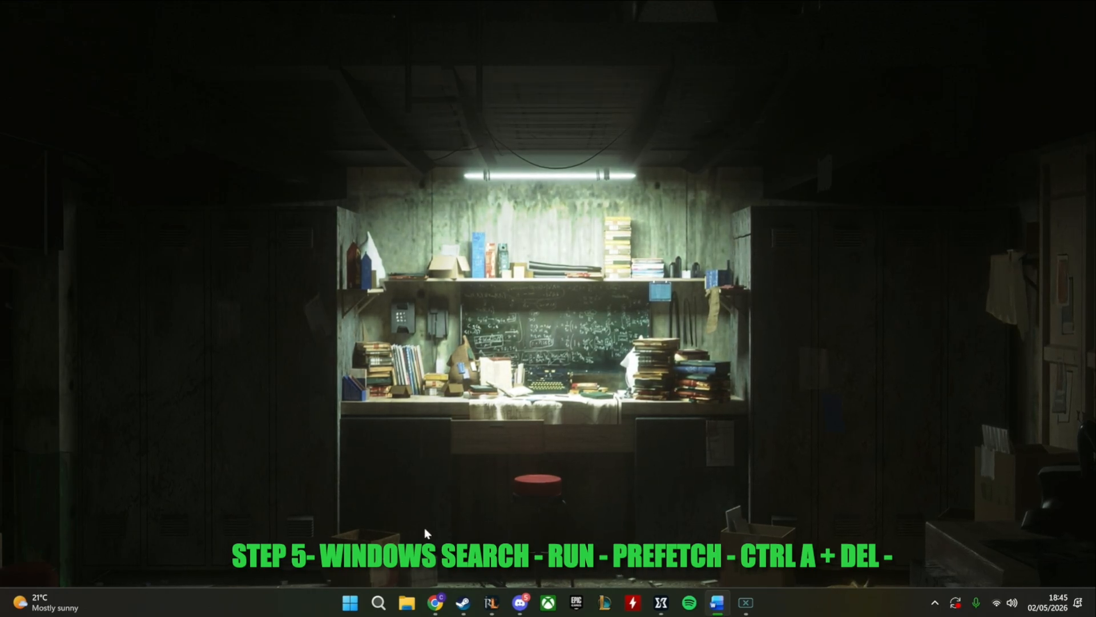
# Search Windows for "run", open the Run dialog and use it to open the "Prefetch" folder
pyautogui.click(388, 607)
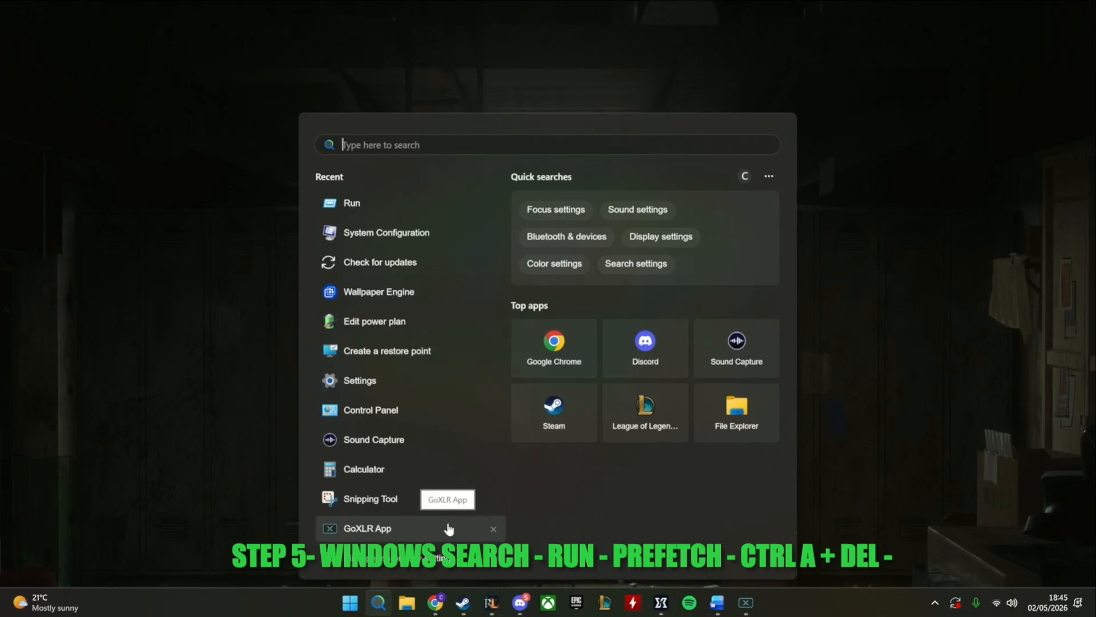
pyautogui.write('run')
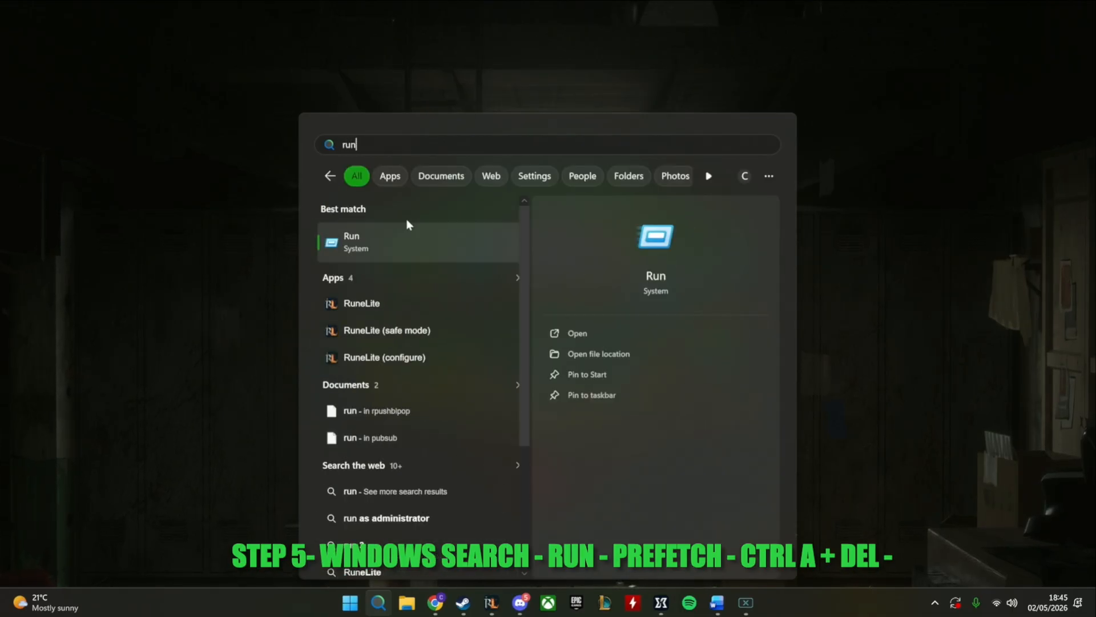
pyautogui.press('Return')
pyautogui.press('BackSpace')
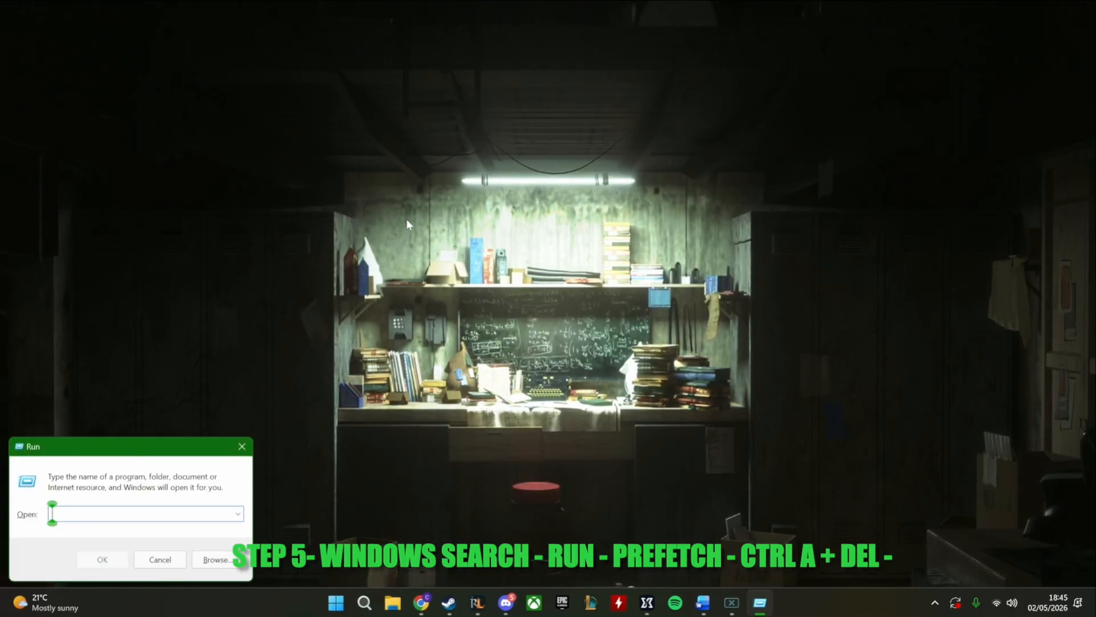
pyautogui.write('Prefetch')
pyautogui.press('Return')
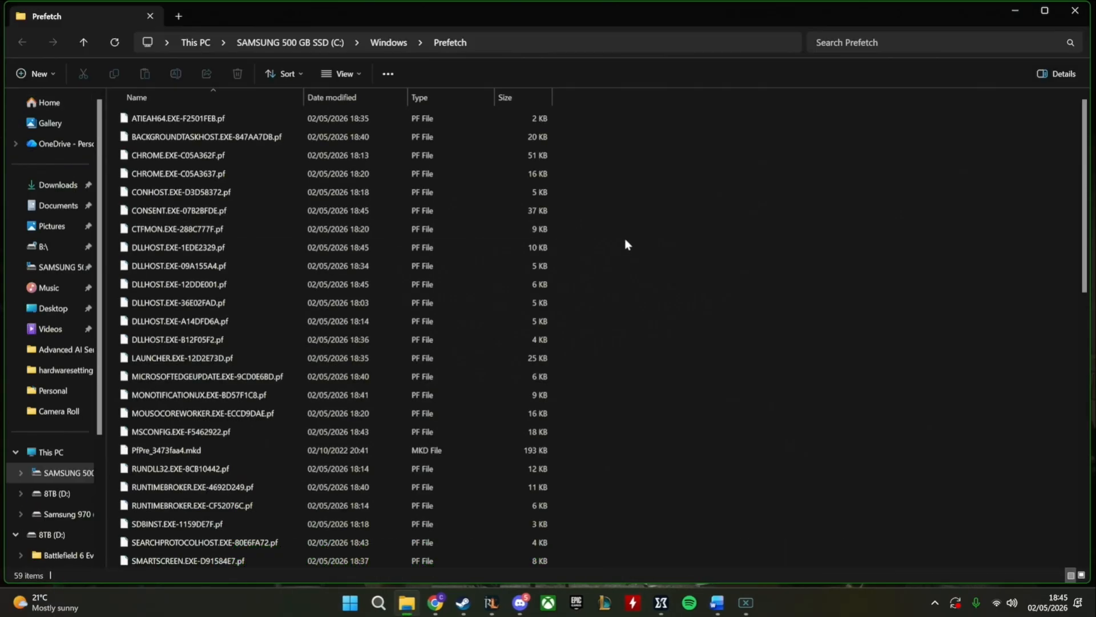
# Select all files in the Windows Prefetch folder
pyautogui.hotkey('ctrl', 'a')
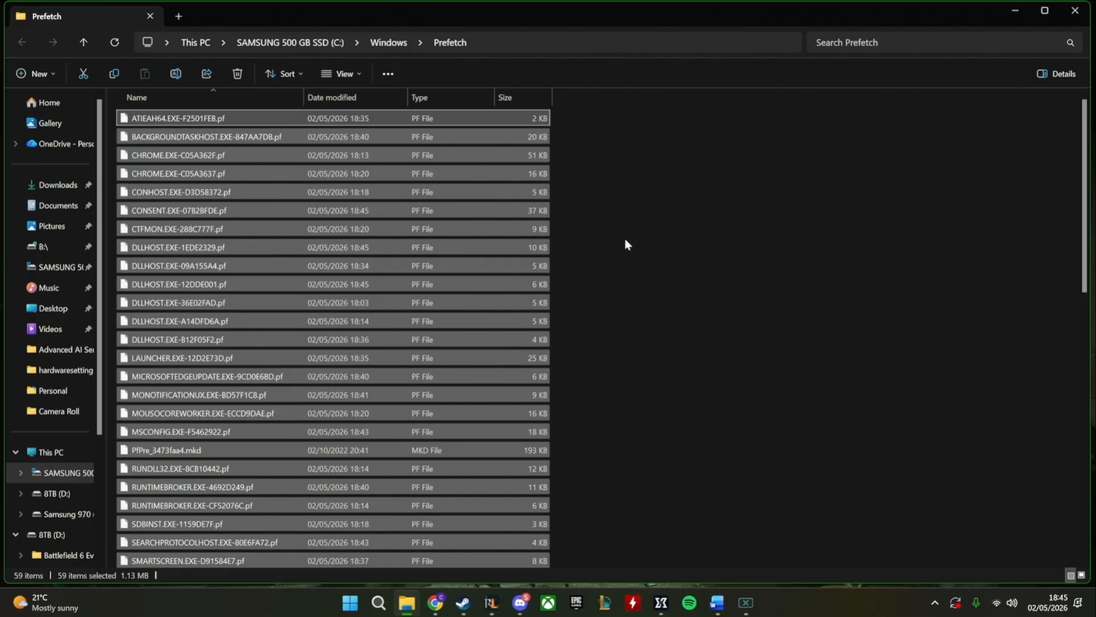
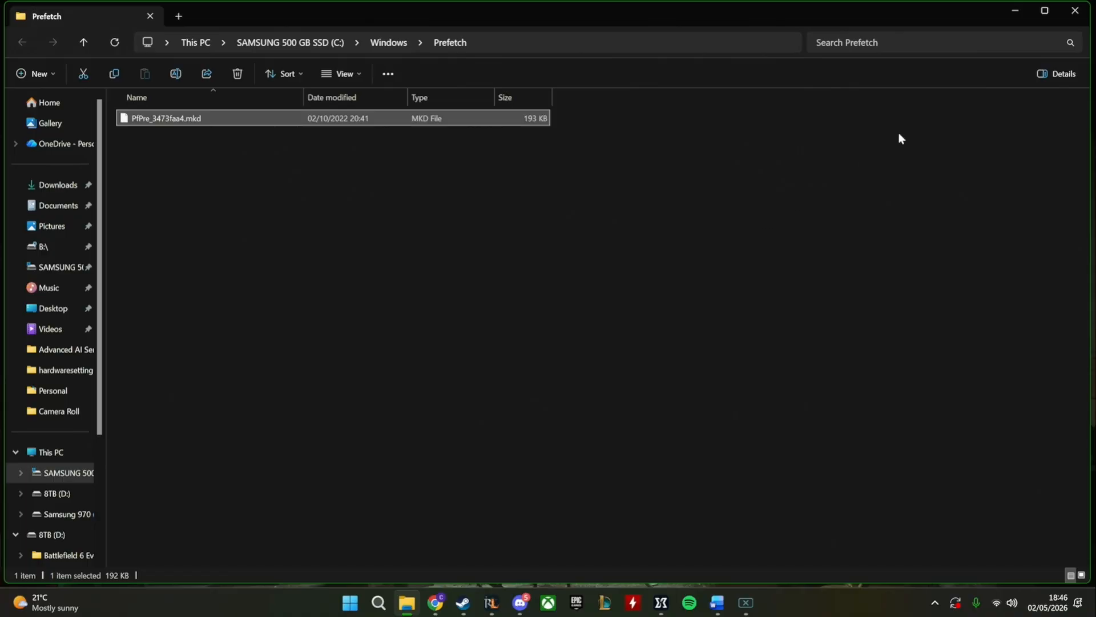
# Close the Prefetch folder window and download the free Malwarebytes installer from malwarebytes.com
pyautogui.click(1087, 12)
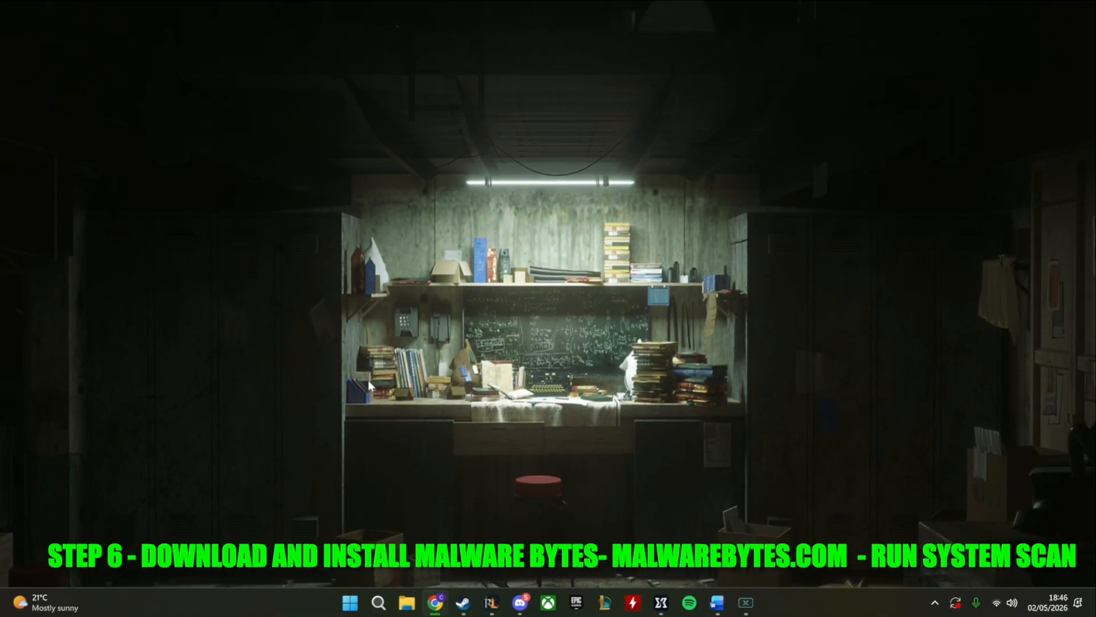
pyautogui.moveTo(570, 80); pyautogui.dragTo(902, 38)
pyautogui.click(973, 39)
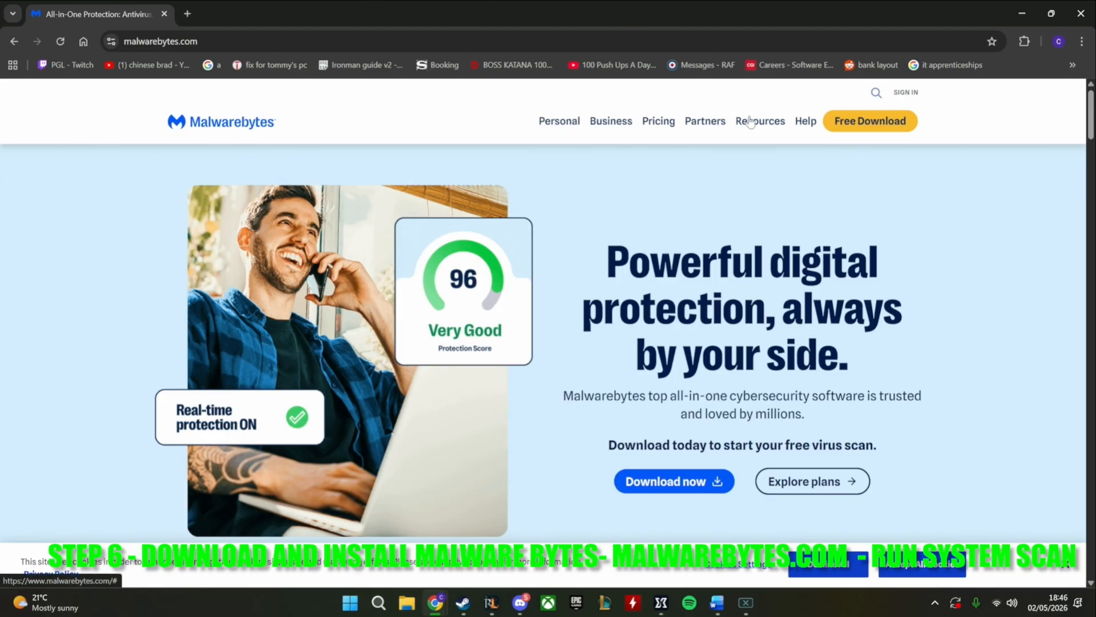
pyautogui.click(852, 122)
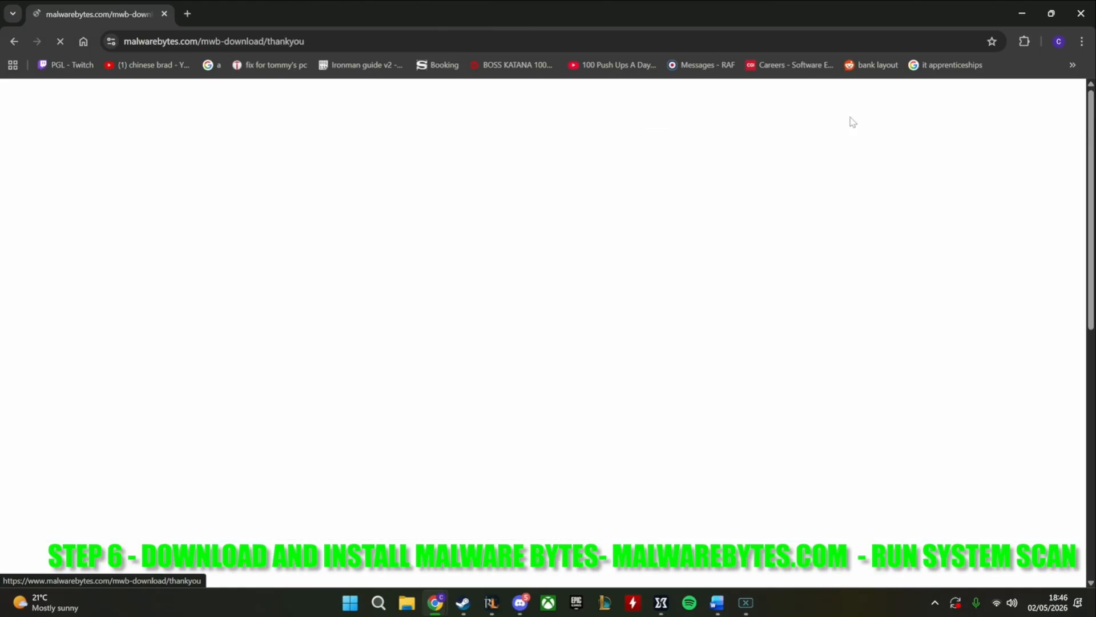
pyautogui.scroll(-5, 628, 331)
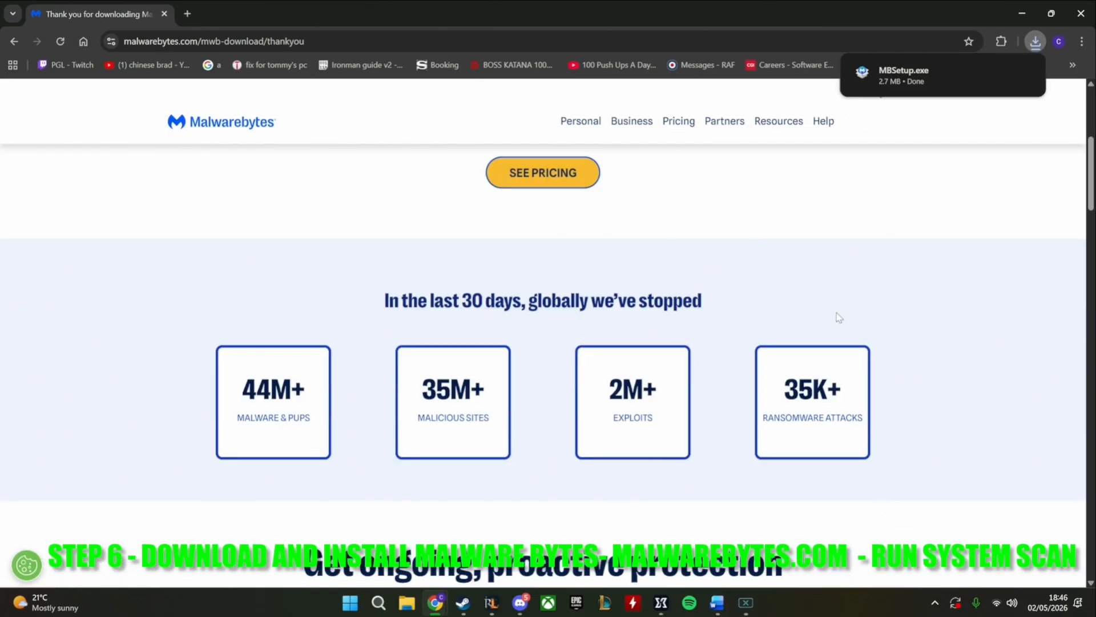
pyautogui.scroll(5, 838, 314)
# Run the downloaded MBSetup.exe and install Malwarebytes with the Personal protection type, skipping the Browser Guard step
pyautogui.click(904, 72)
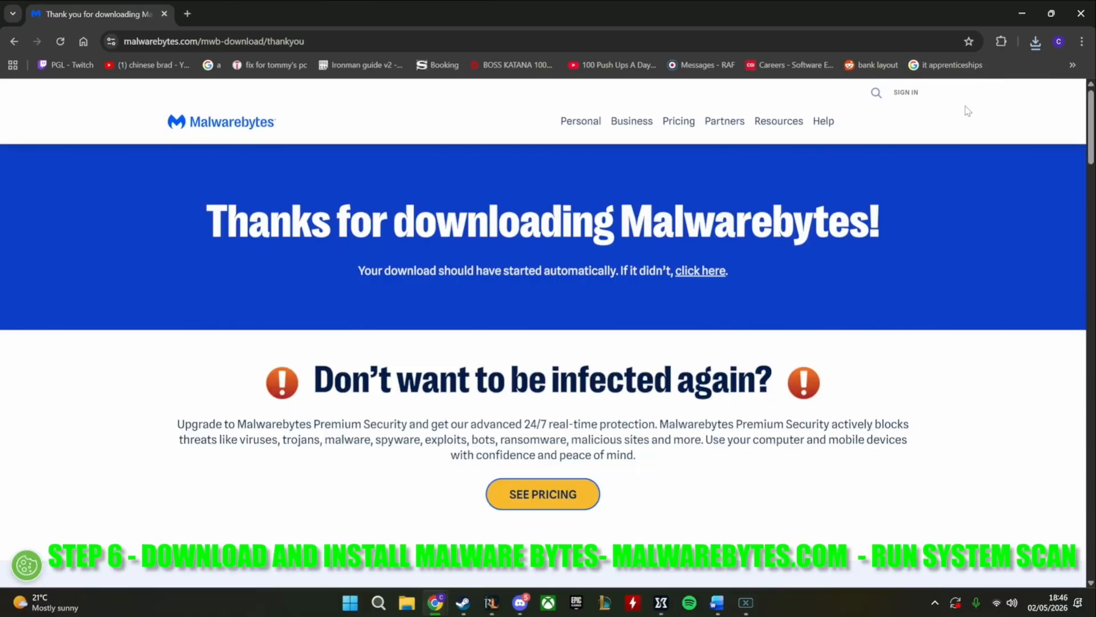
pyautogui.click(480, 418)
pyautogui.click(1032, 21)
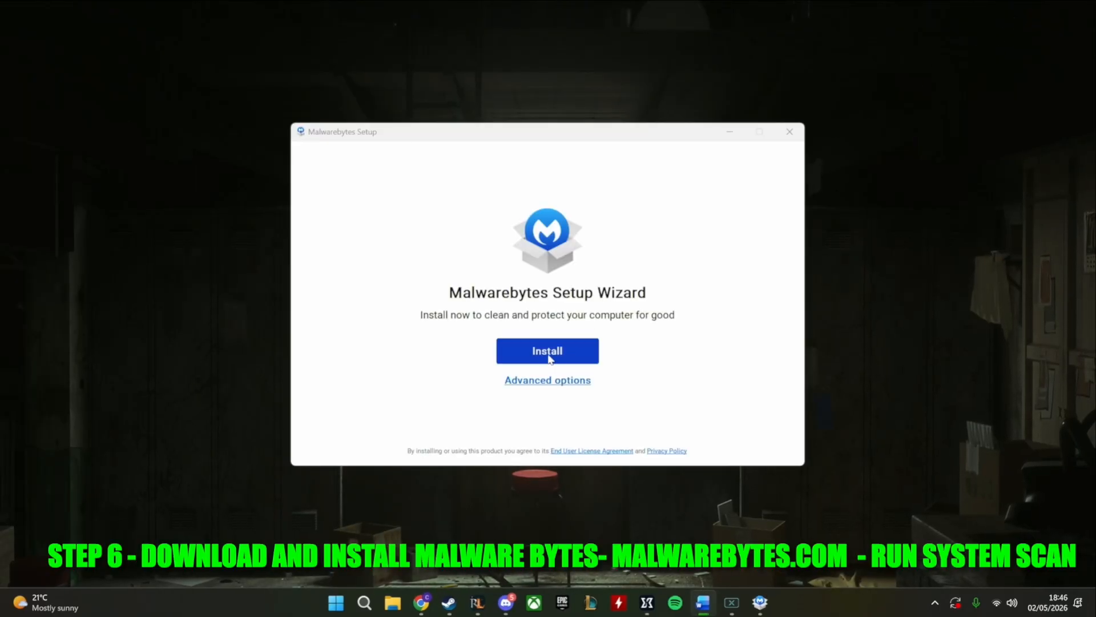
pyautogui.click(547, 351)
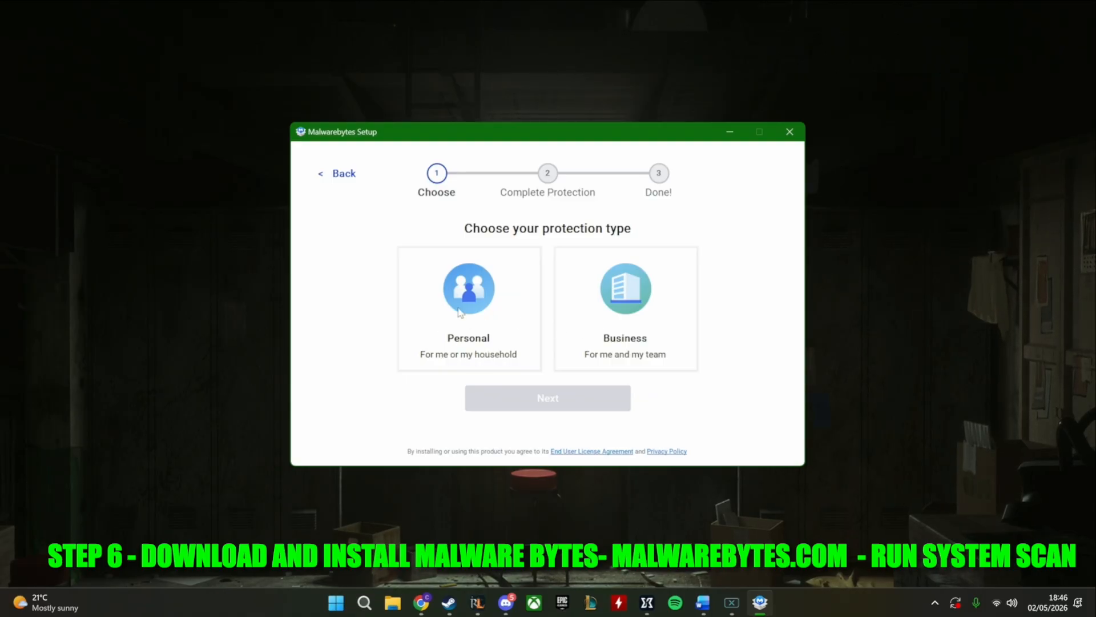
pyautogui.click(526, 313)
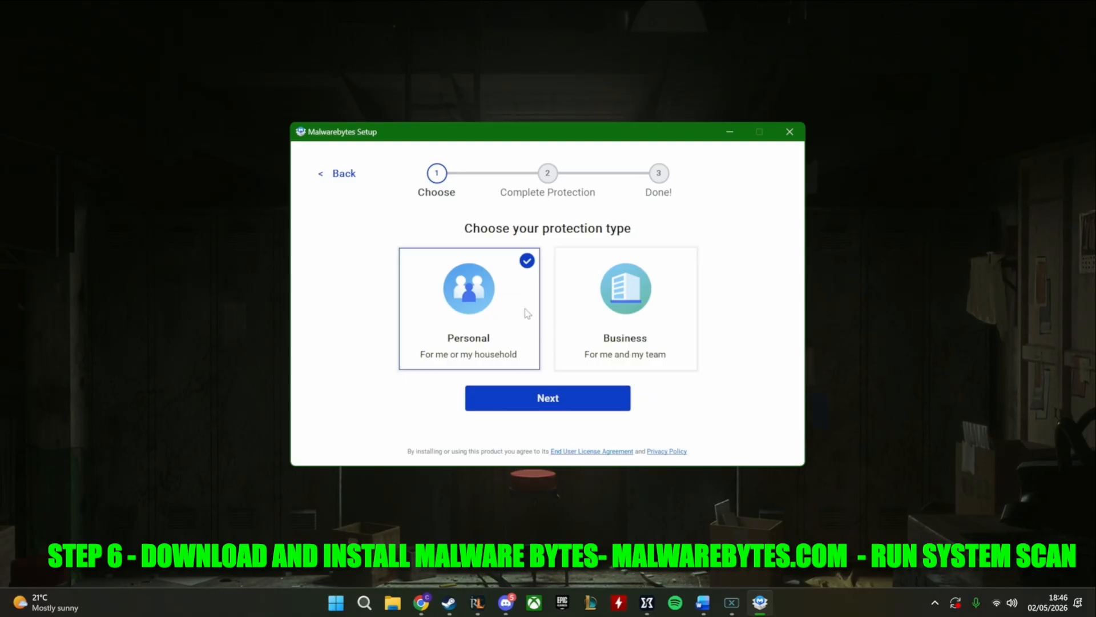
pyautogui.click(552, 405)
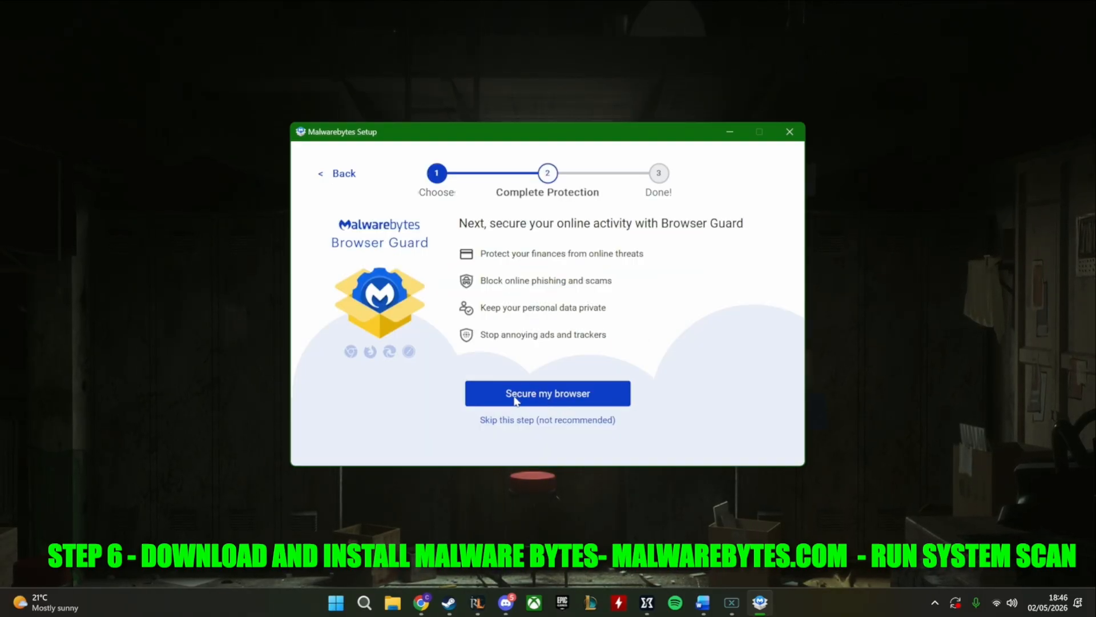
pyautogui.click(519, 420)
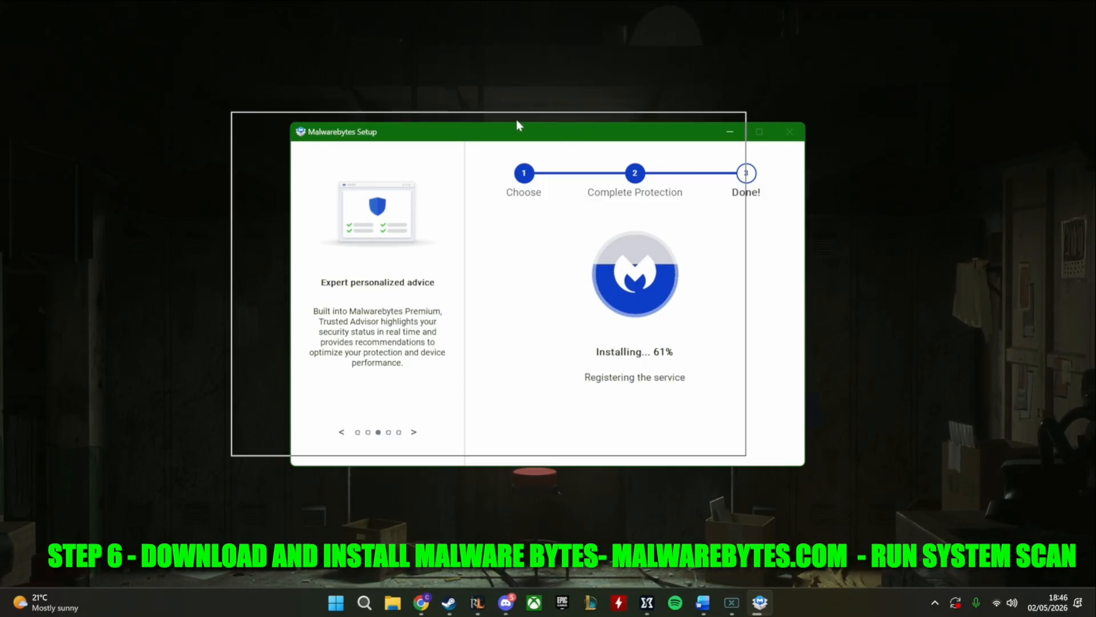
pyautogui.moveTo(516, 122); pyautogui.dragTo(461, 109)
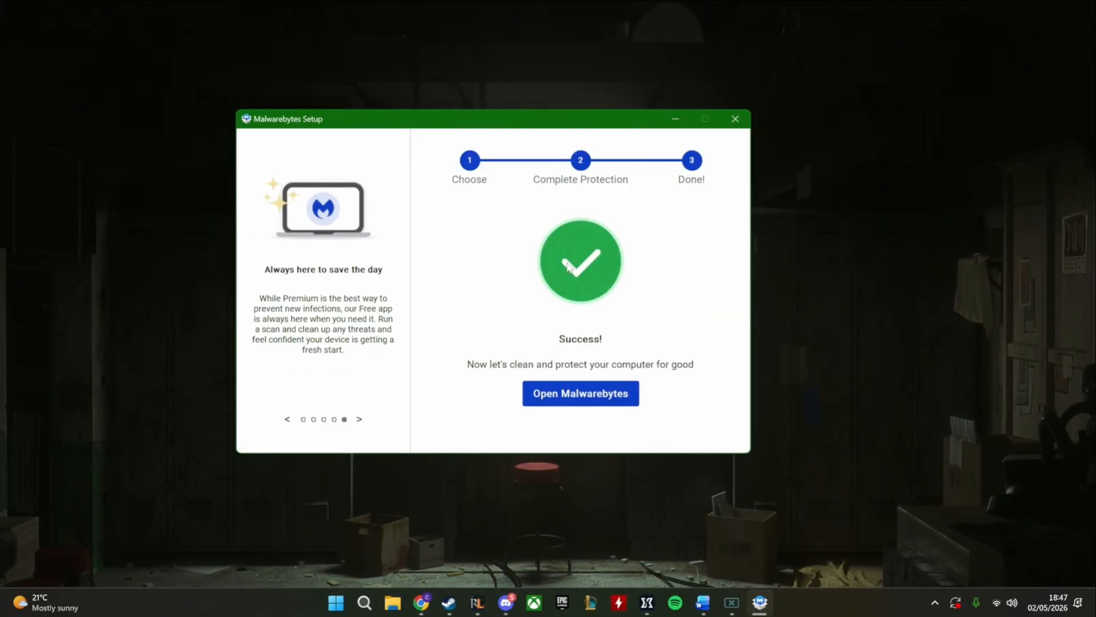
# Open Malwarebytes and go through its welcome setup, postponing the purchase offer and continuing with the free trial
pyautogui.click(572, 392)
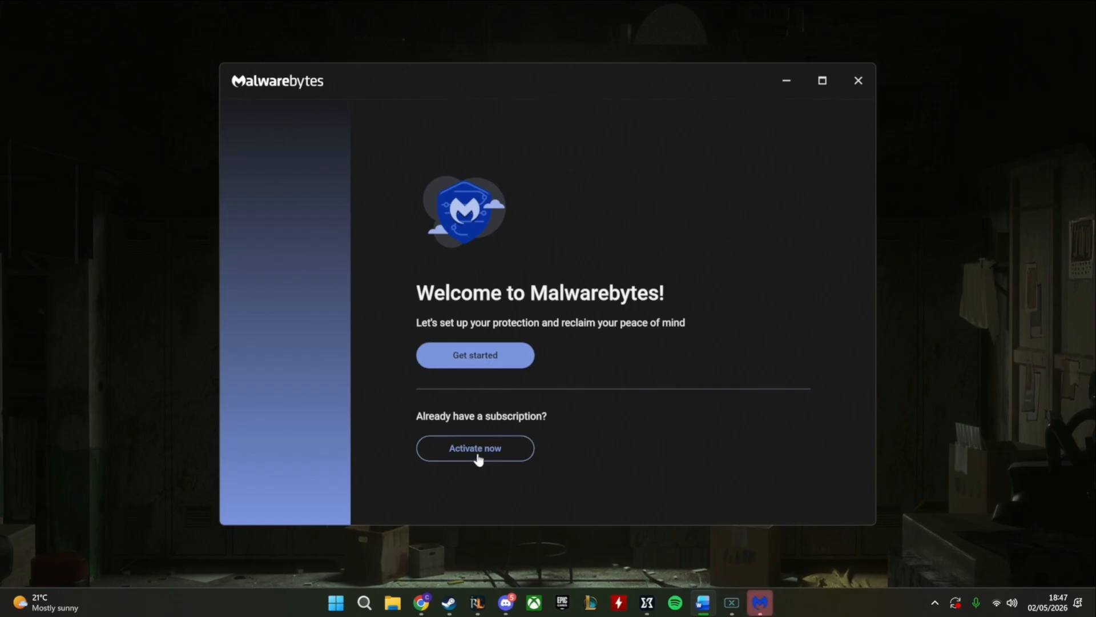
pyautogui.click(459, 364)
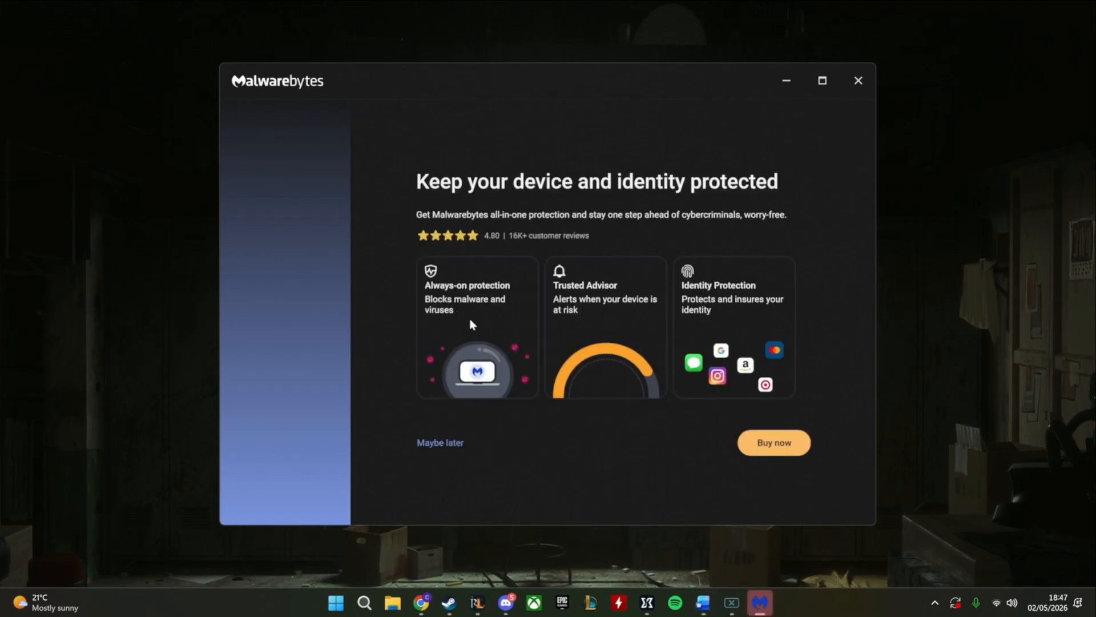
pyautogui.click(440, 443)
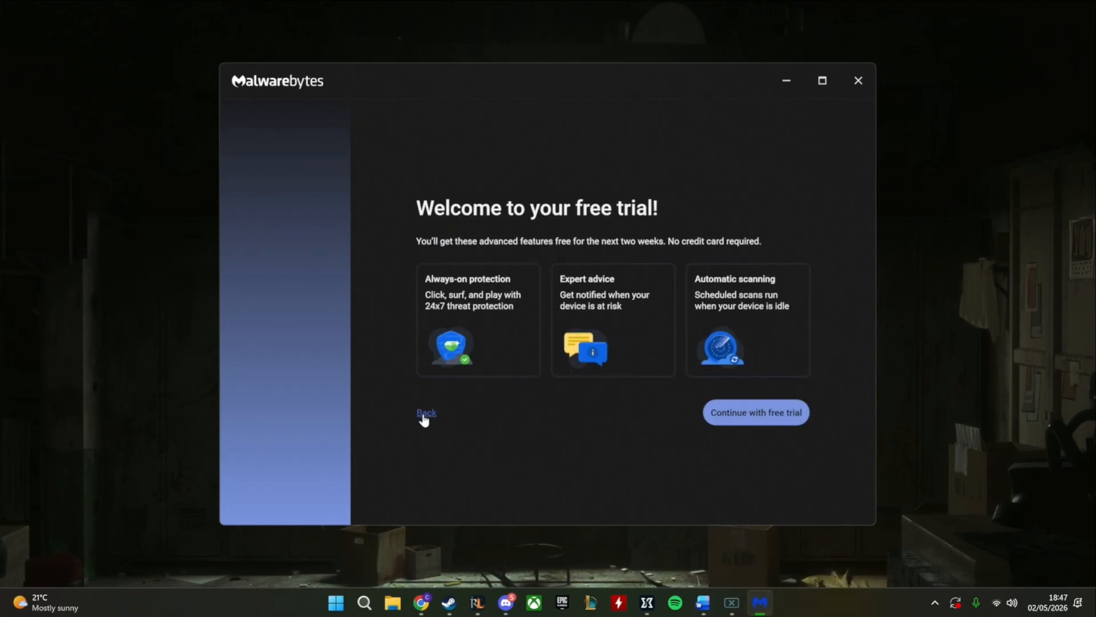
pyautogui.click(762, 412)
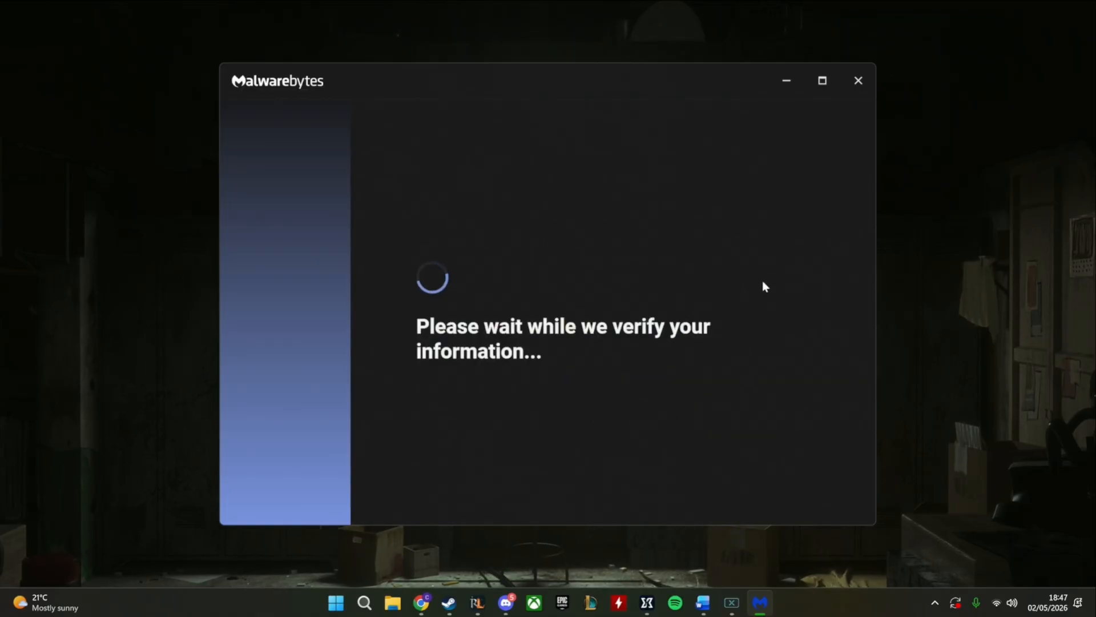
pyautogui.click(481, 414)
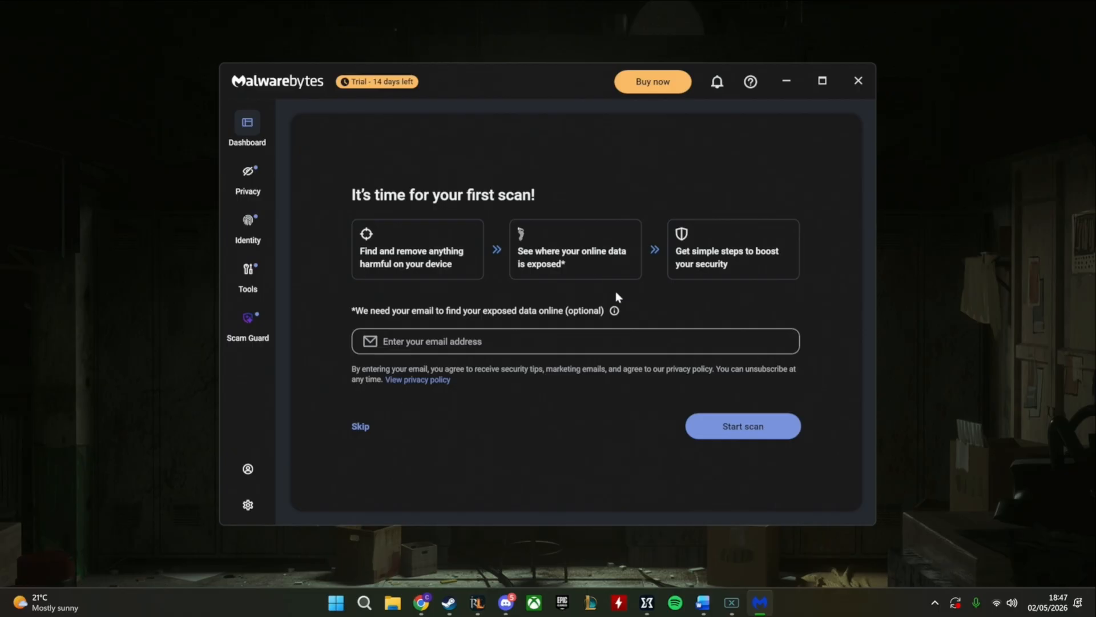
# Start the first Malwarebytes scan without entering an email address, and minimize its window while it runs
pyautogui.click(722, 432)
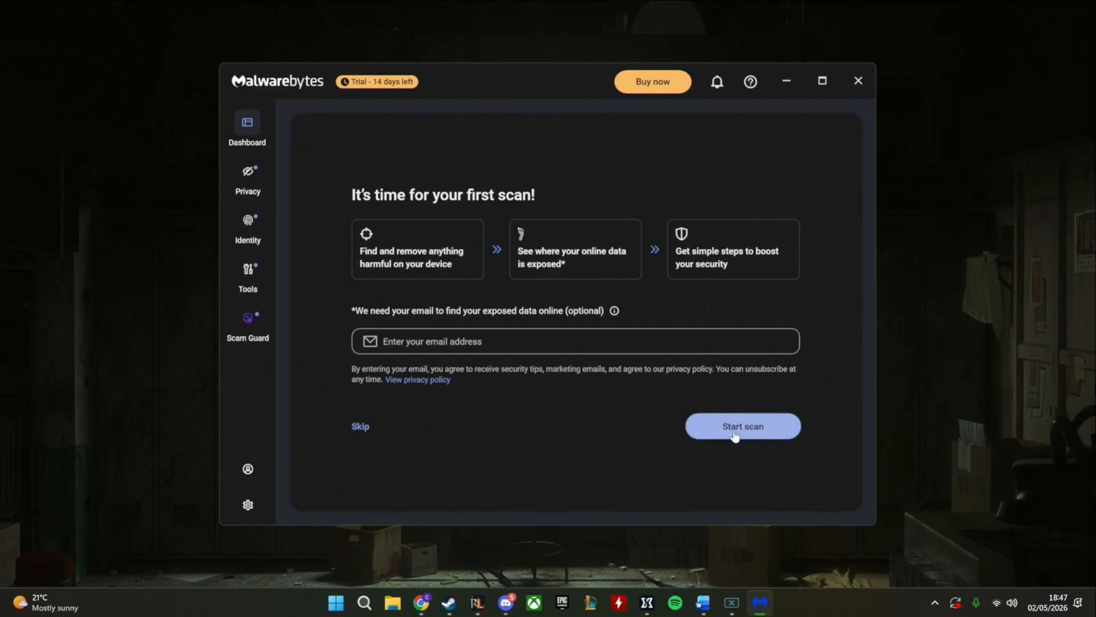
pyautogui.click(769, 432)
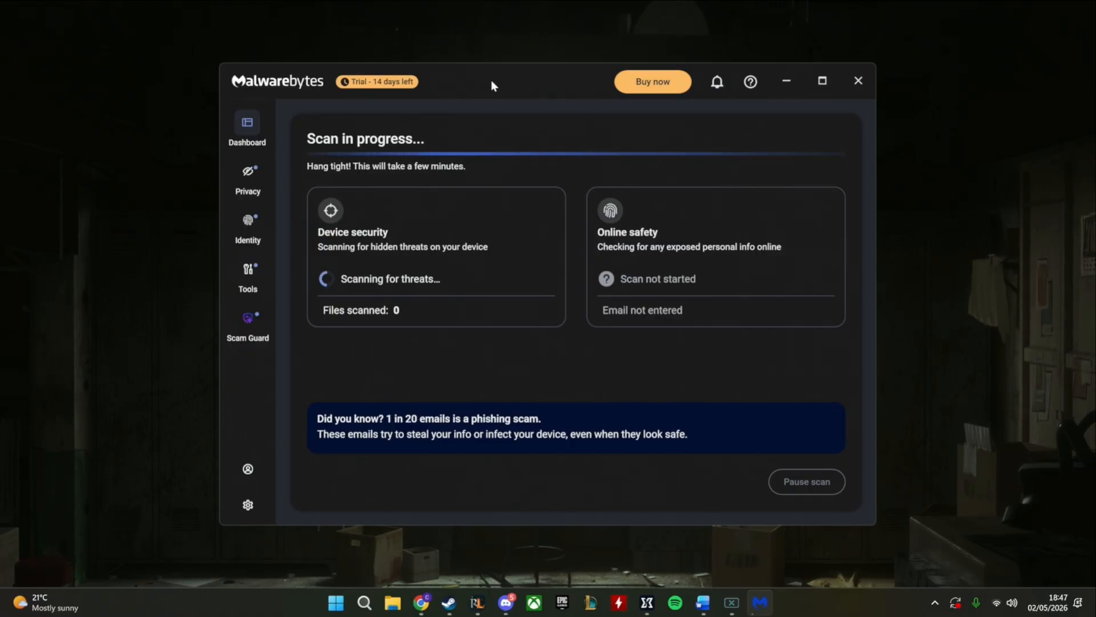
pyautogui.moveTo(478, 81); pyautogui.dragTo(408, 88)
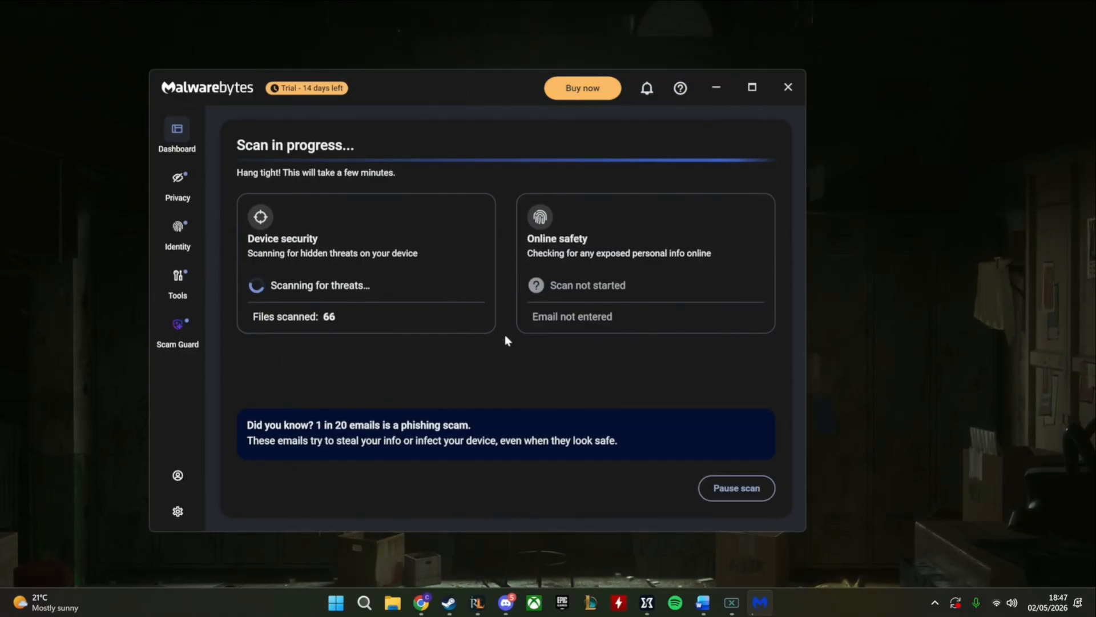
pyautogui.moveTo(437, 86); pyautogui.dragTo(549, 63)
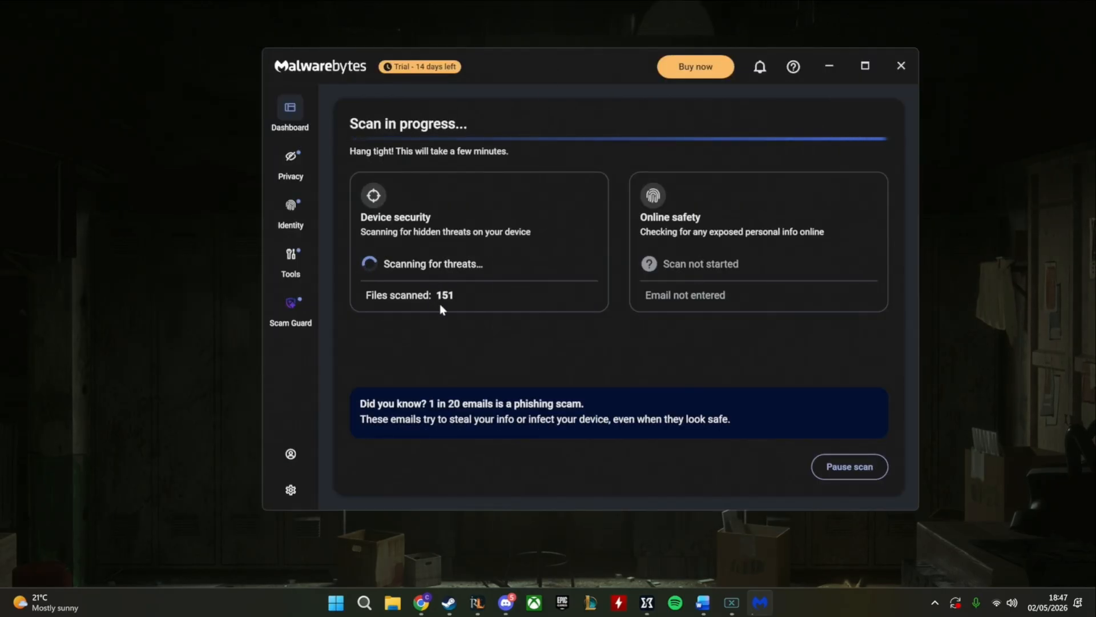
pyautogui.click(828, 71)
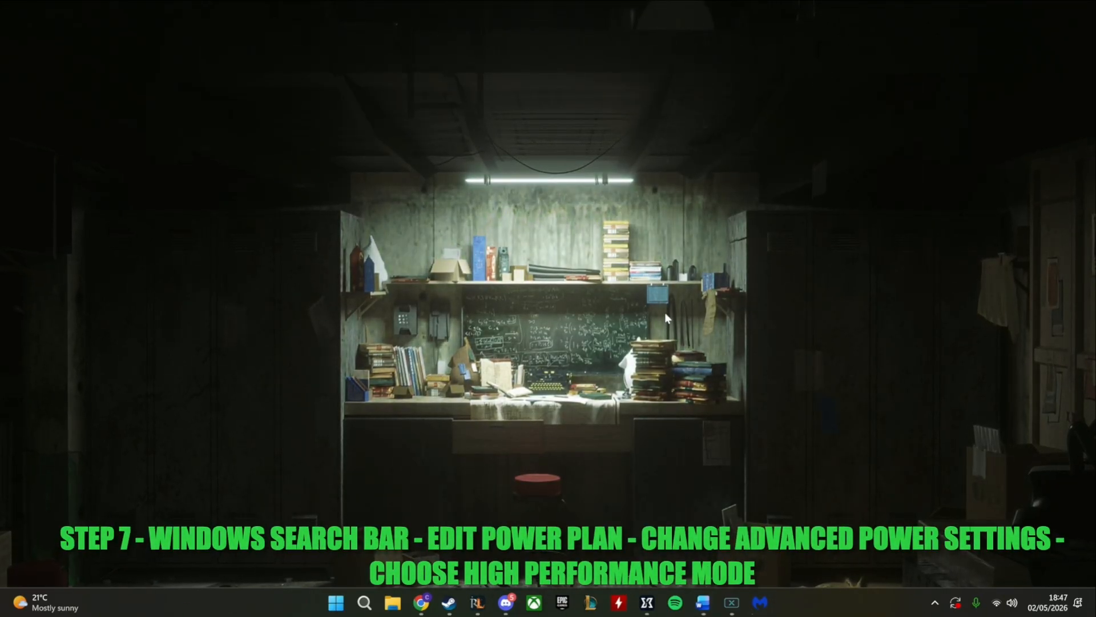
# Search Windows for "power plan" and open the Edit power plan settings
pyautogui.click(366, 610)
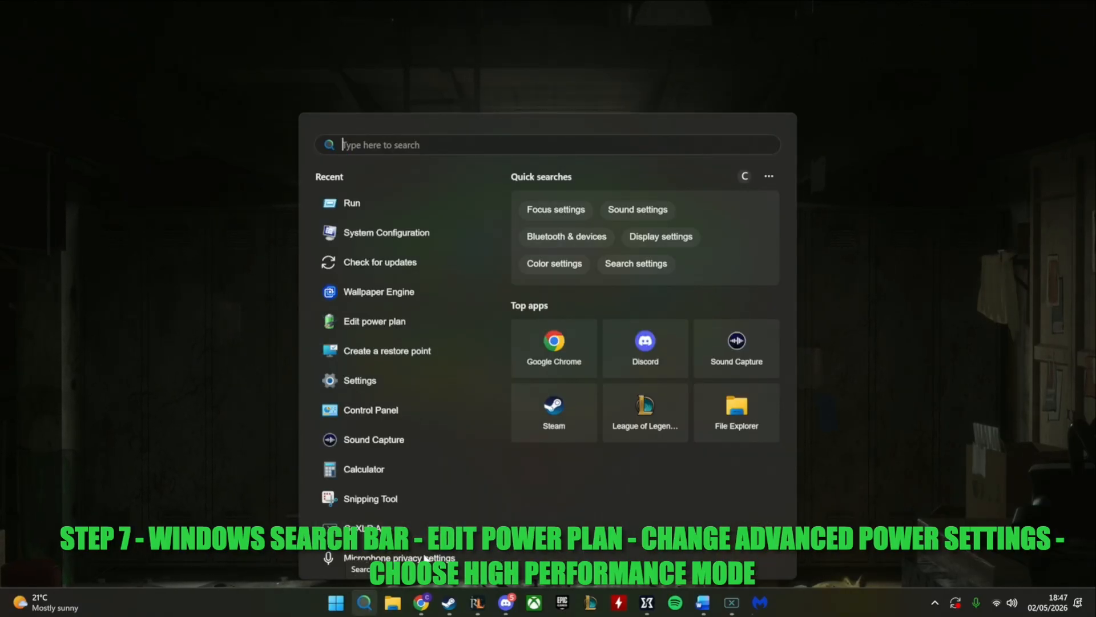
pyautogui.write('power')
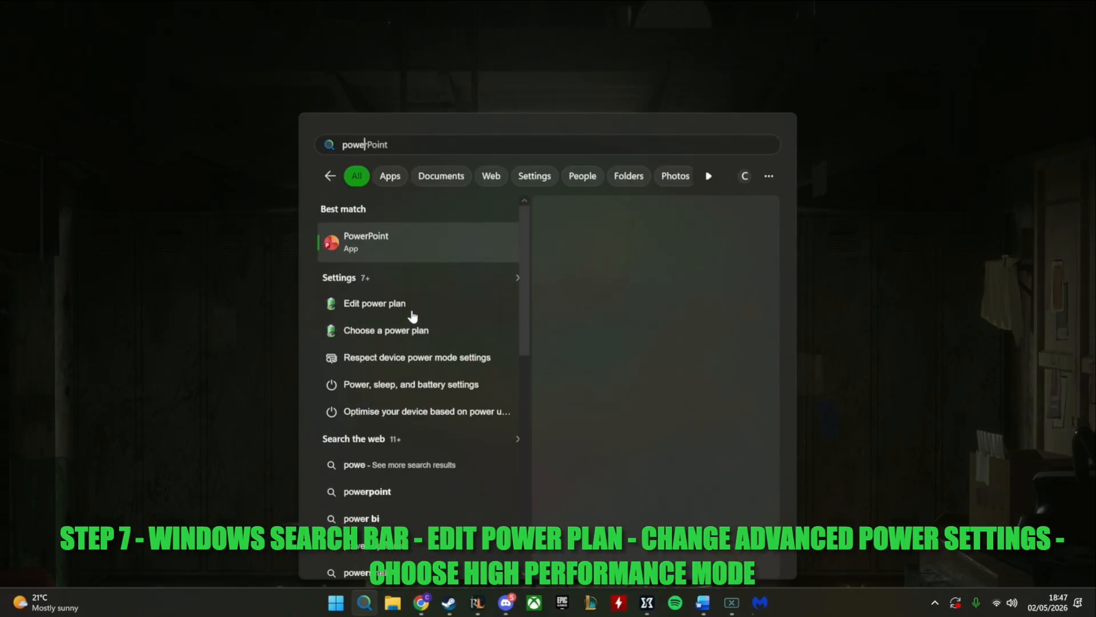
pyautogui.write('plan')
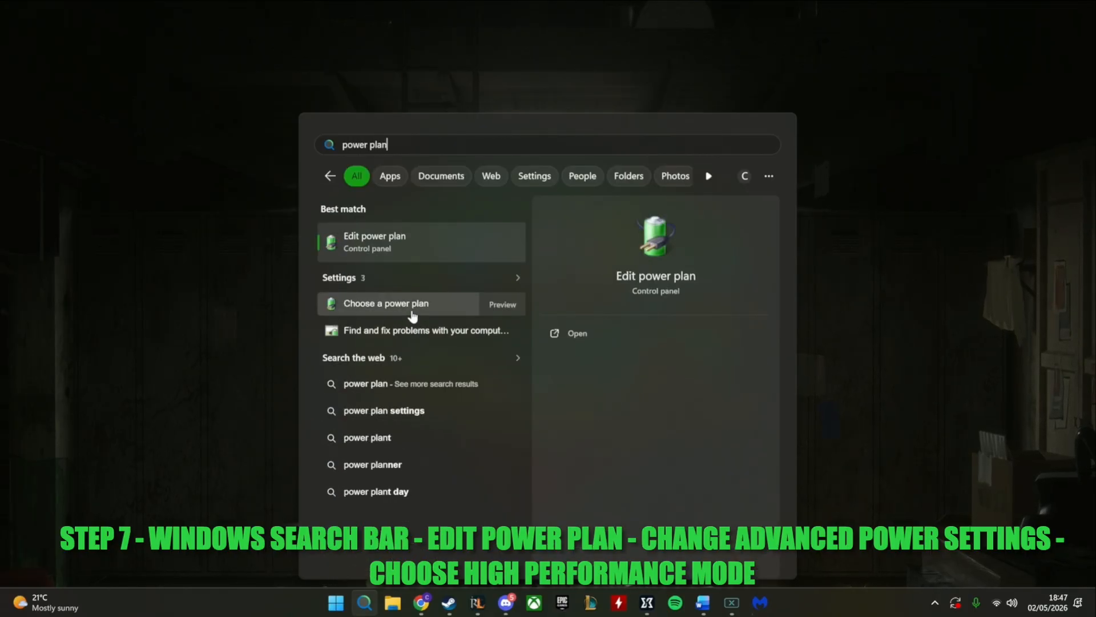
pyautogui.click(403, 251)
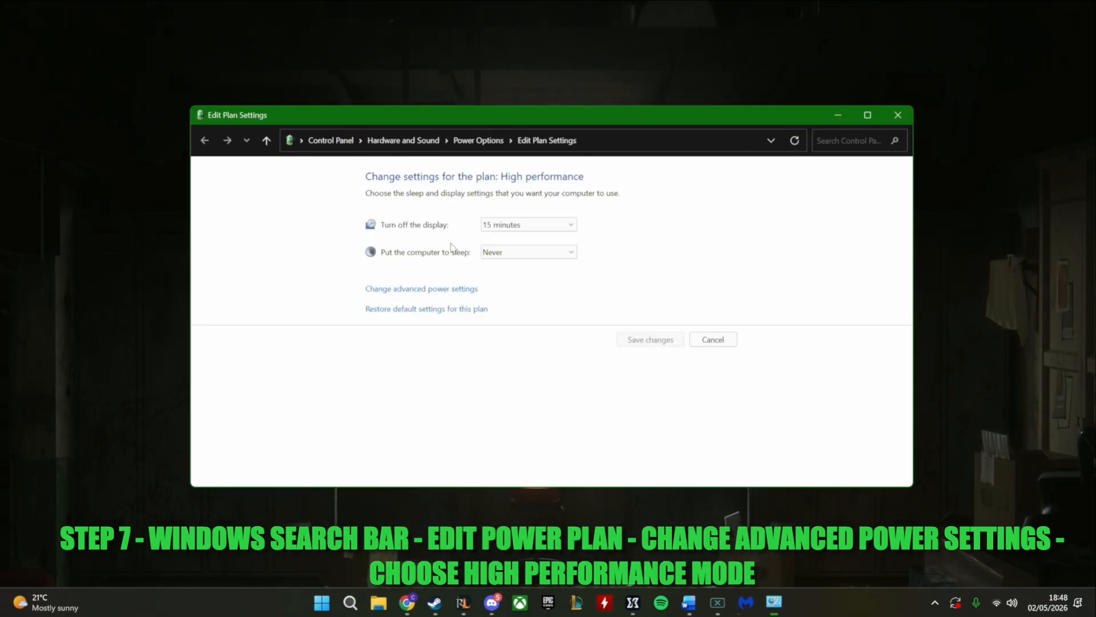
# Choose the High performance plan in the advanced power settings, confirm it and close the plan settings window
pyautogui.click(489, 225)
pyautogui.click(492, 227)
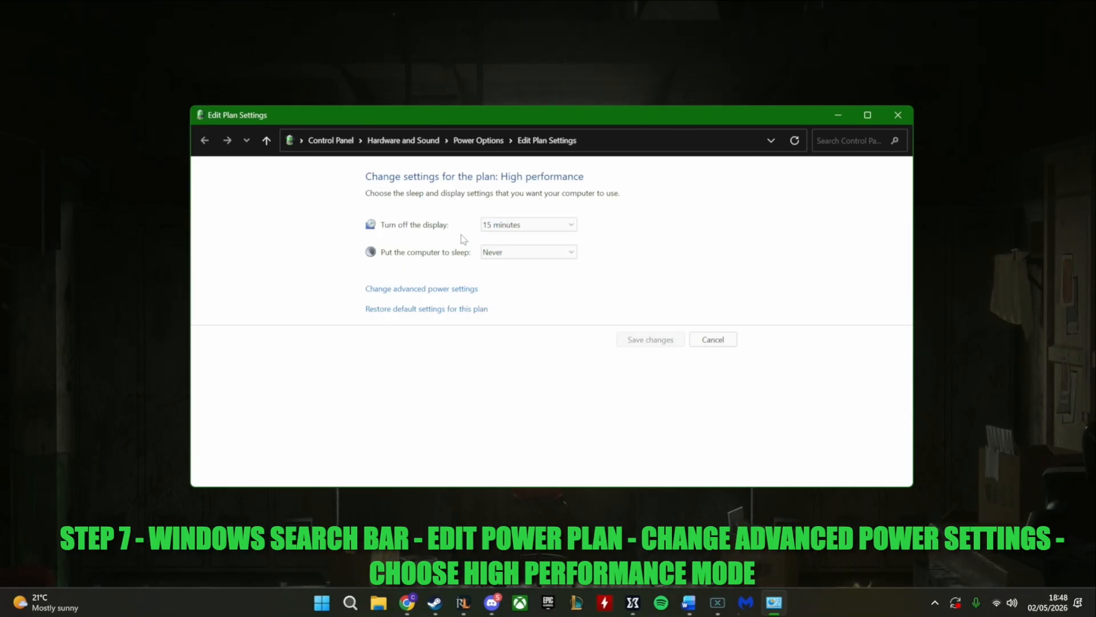
pyautogui.click(455, 290)
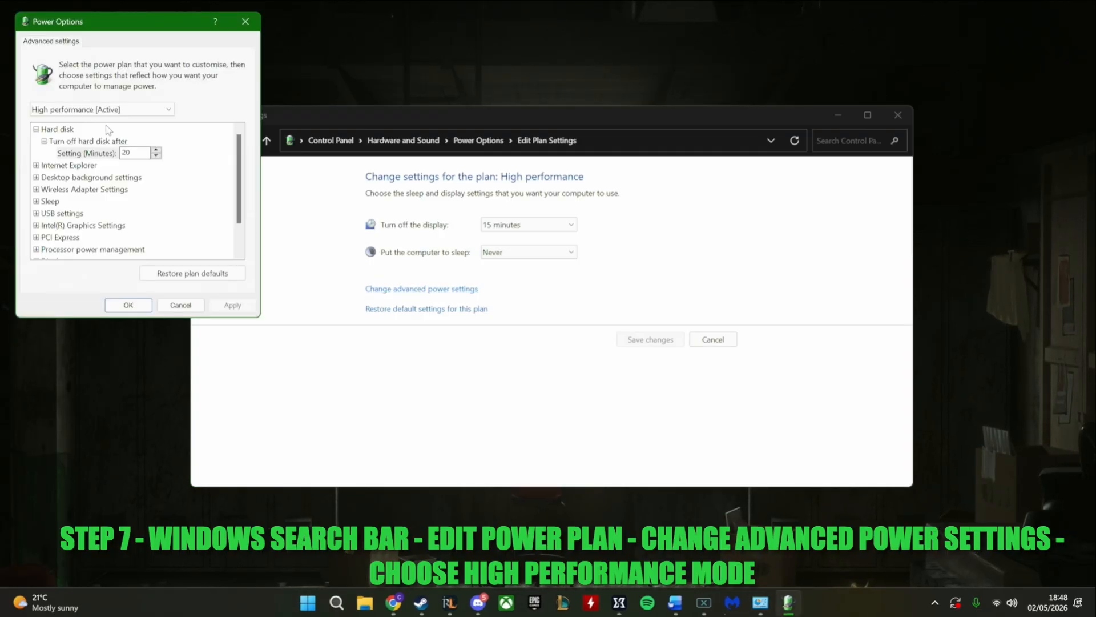
pyautogui.click(103, 109)
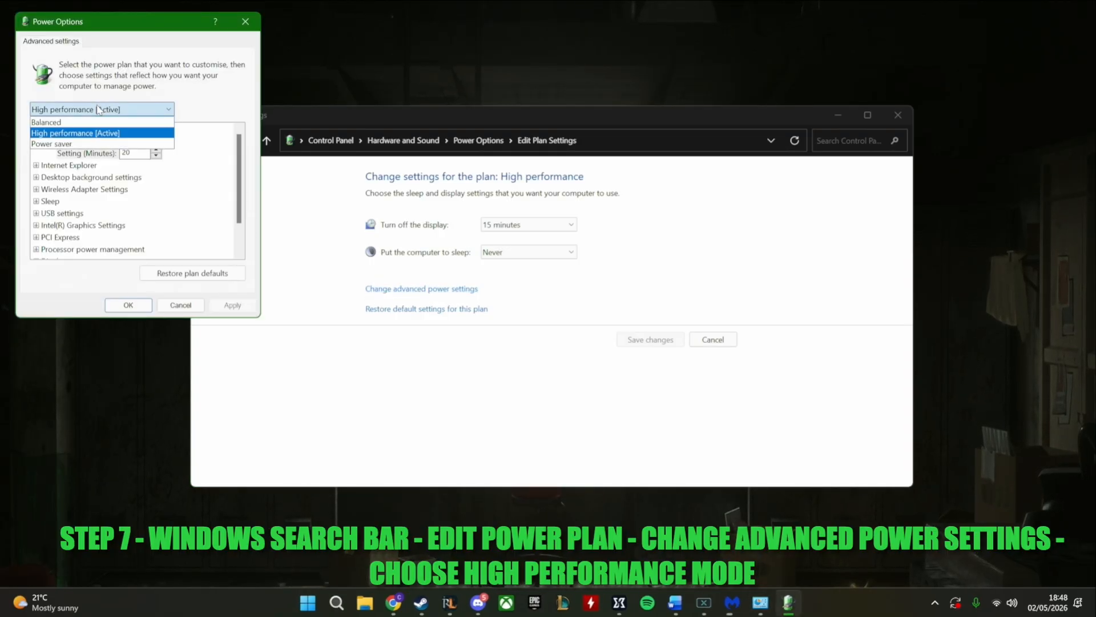
pyautogui.click(56, 133)
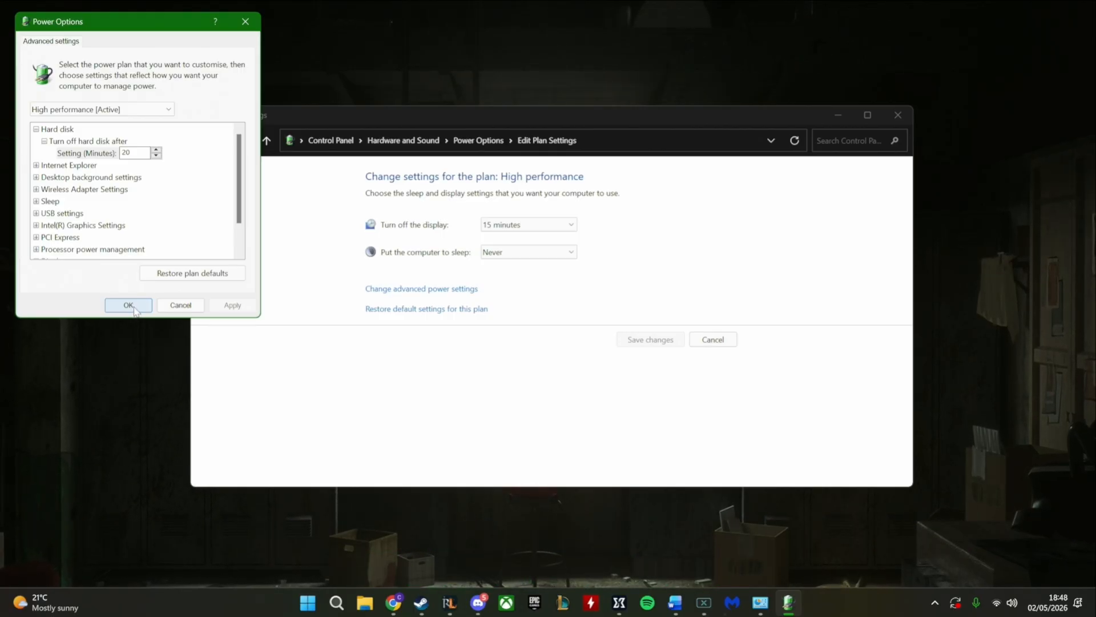
pyautogui.click(135, 304)
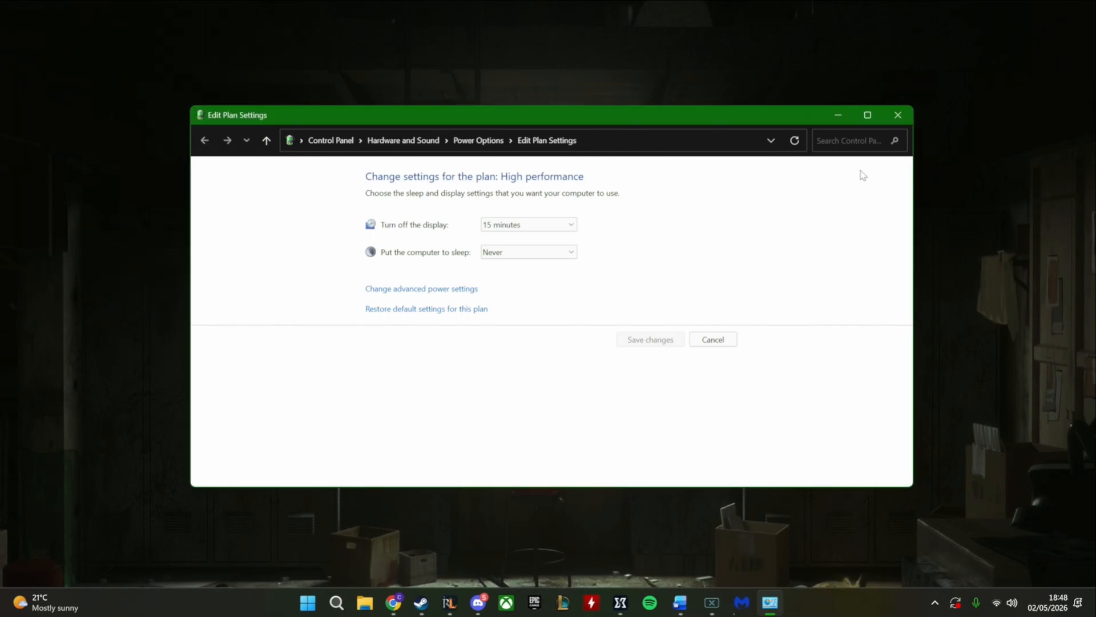
pyautogui.click(905, 117)
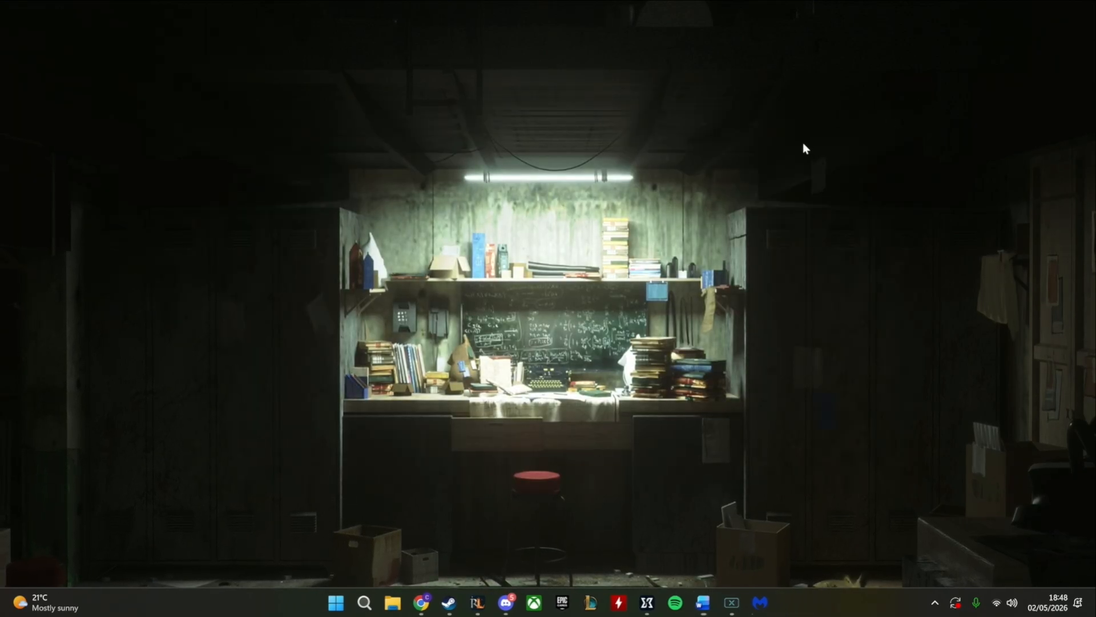
pyautogui.click(364, 603)
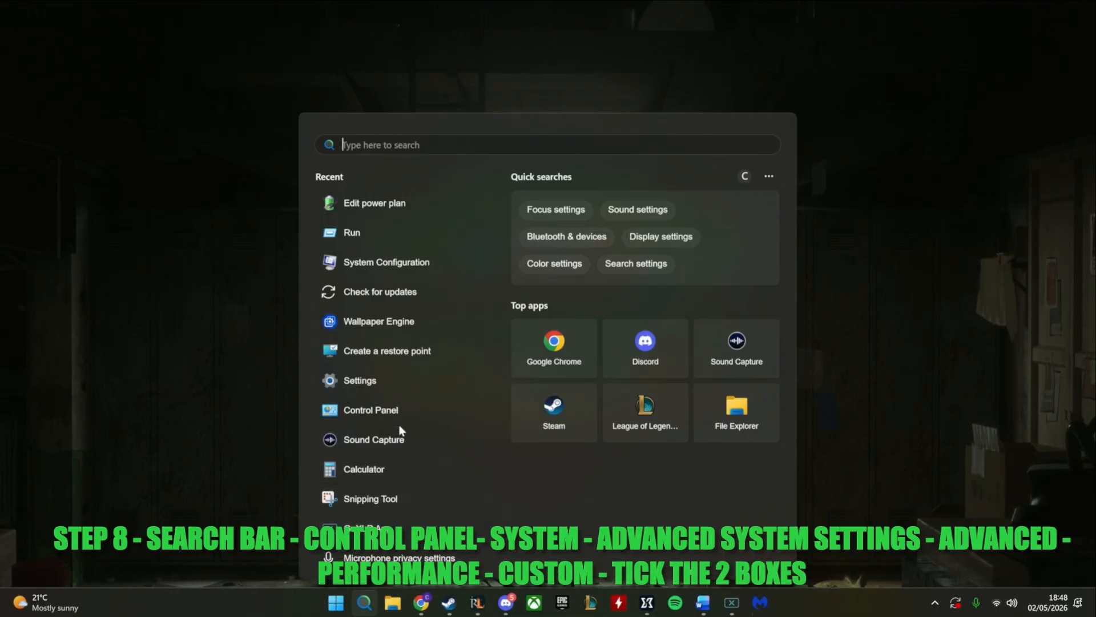
pyautogui.write('win')
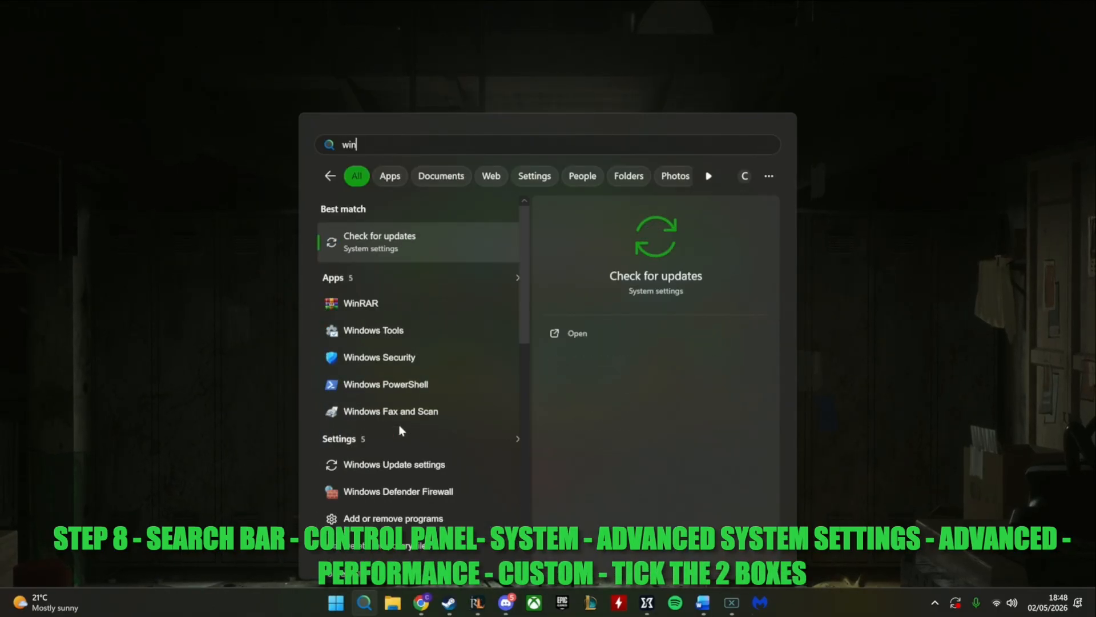
pyautogui.write('dows advc')
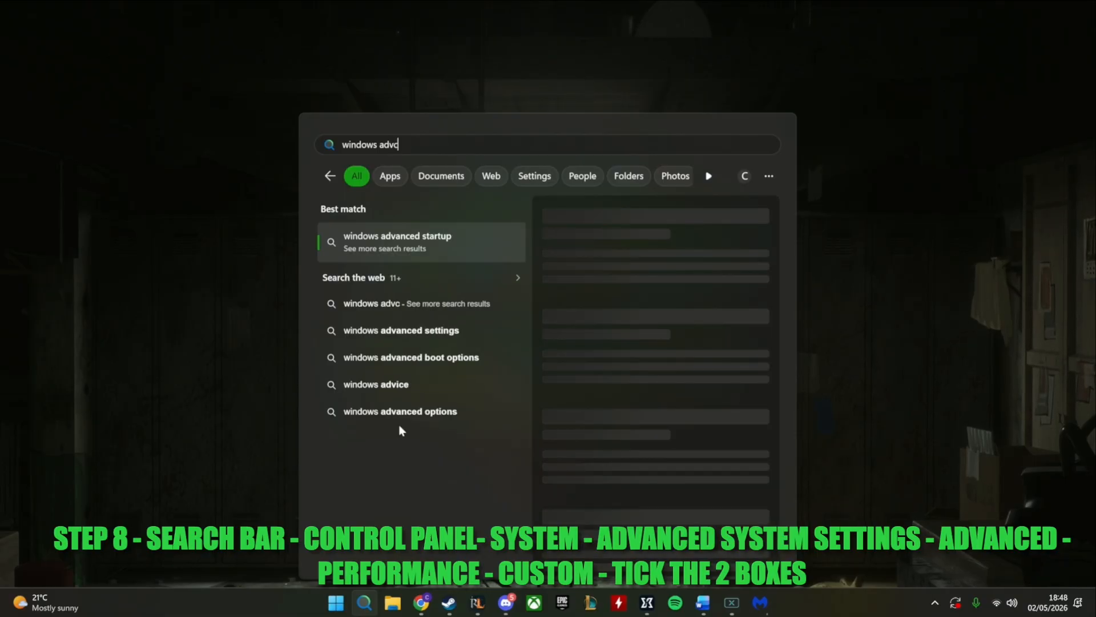
pyautogui.press('BackSpace')
pyautogui.write('anced sys')
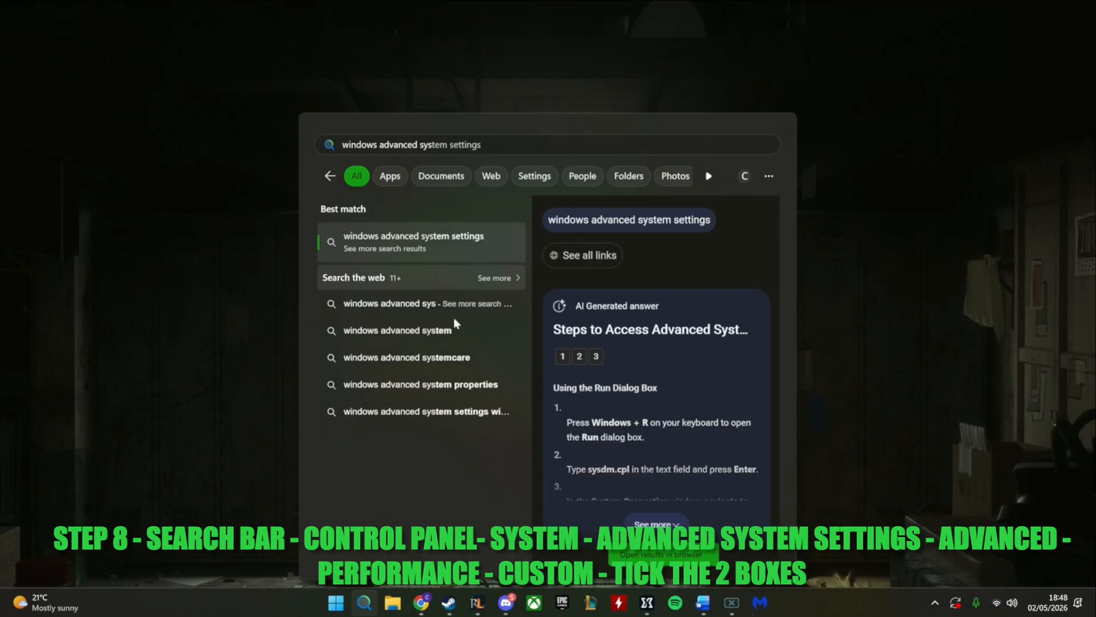
pyautogui.click(207, 476)
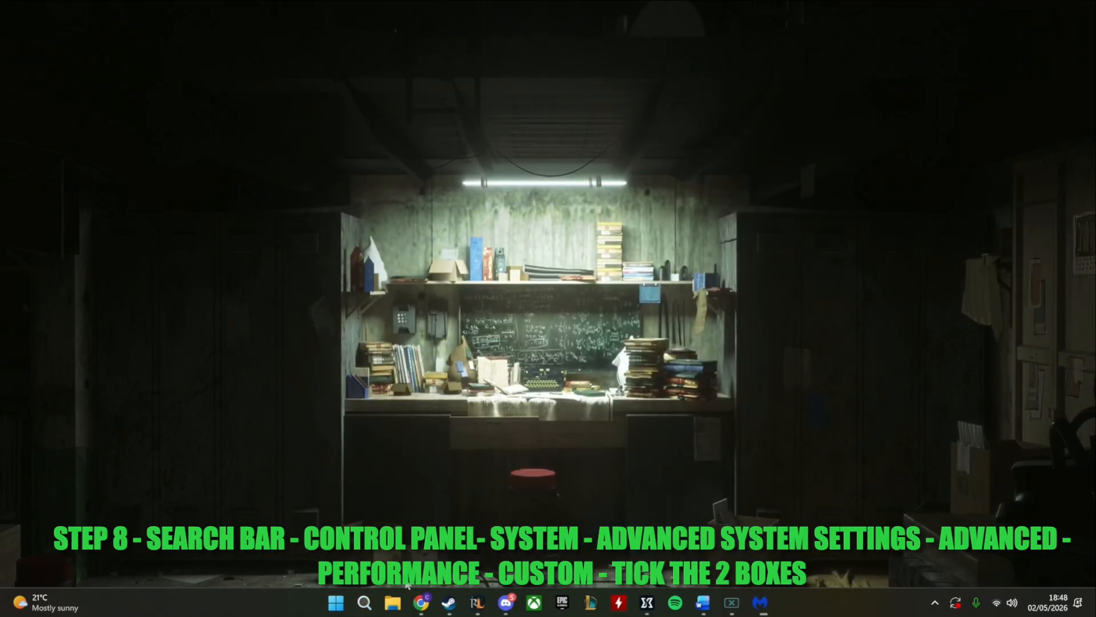
pyautogui.rightClick(339, 601)
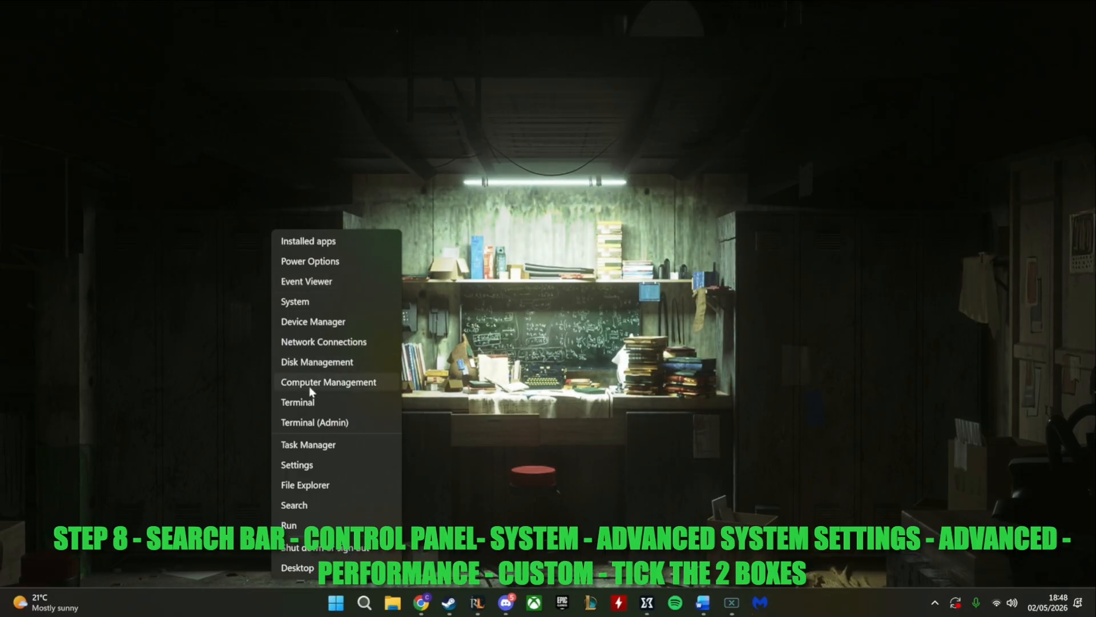
pyautogui.click(375, 612)
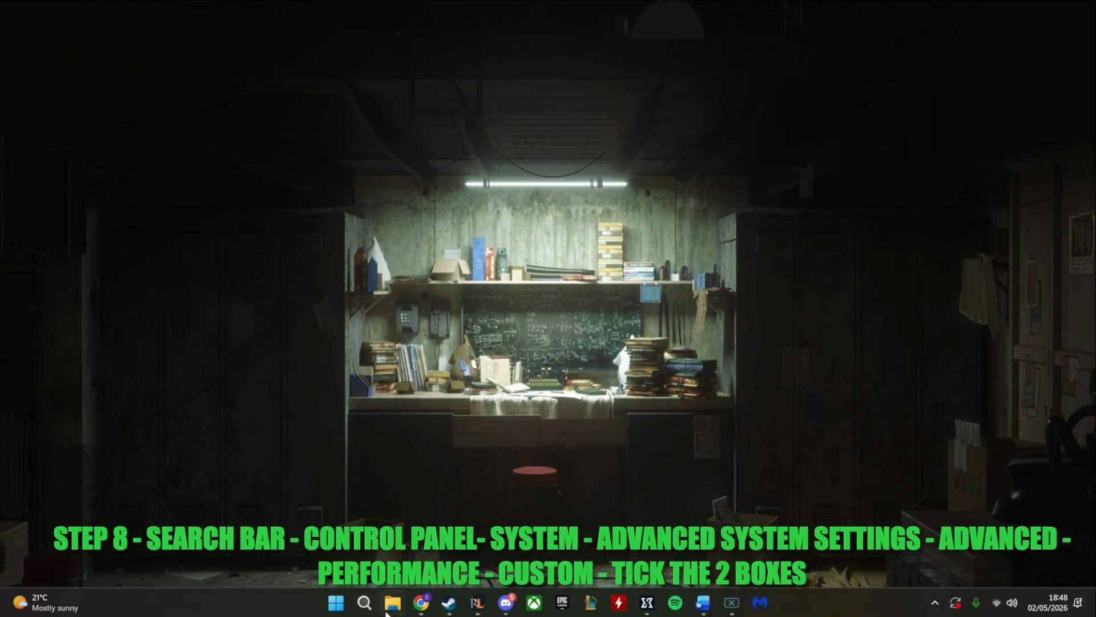
# Search Windows for "control", open Control Panel, and go through System and Security to the System information page
pyautogui.click(364, 602)
pyautogui.write('control Panel')
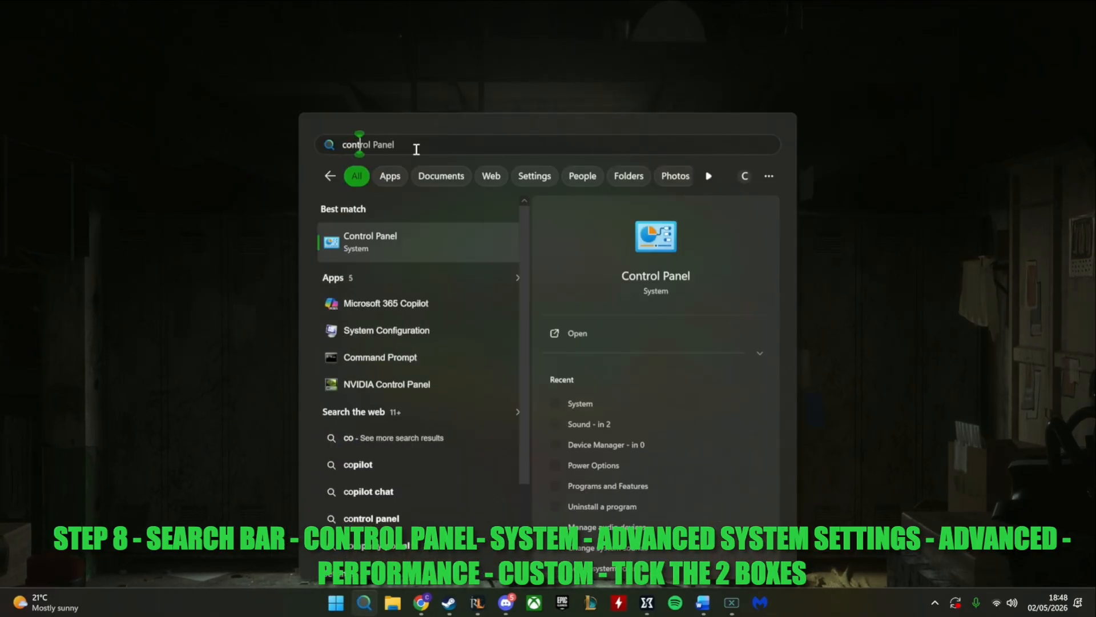
pyautogui.click(397, 247)
pyautogui.moveTo(646, 118); pyautogui.dragTo(683, 73)
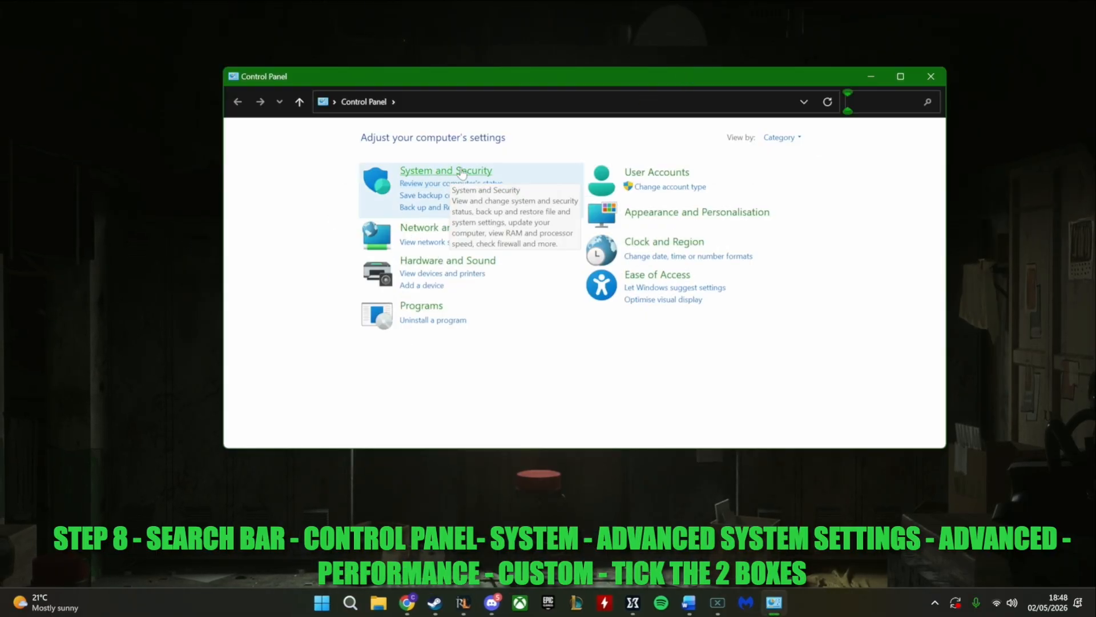
pyautogui.click(424, 173)
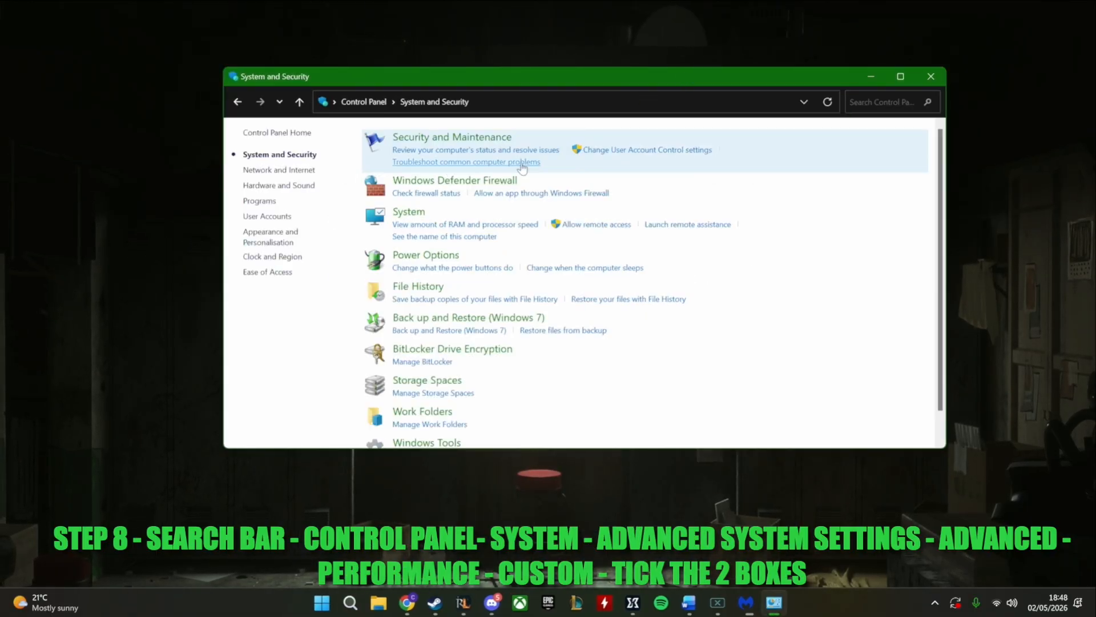
pyautogui.click(412, 214)
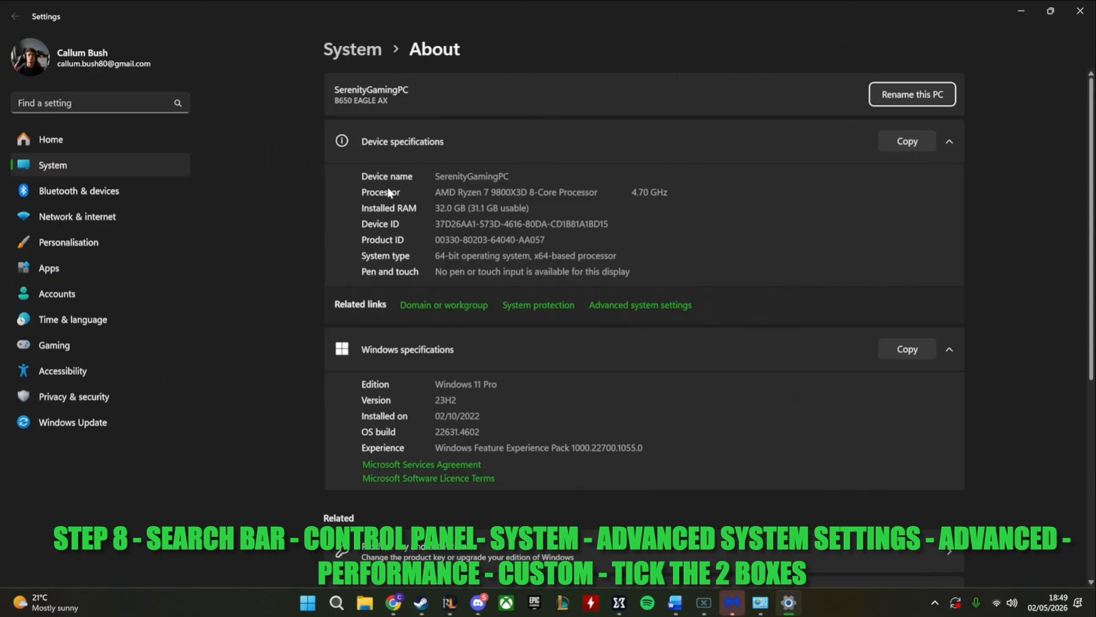
# Look through the About page's device specifications, Windows specifications and related links for the advanced system settings
pyautogui.moveTo(433, 176); pyautogui.dragTo(513, 178)
pyautogui.click(565, 271)
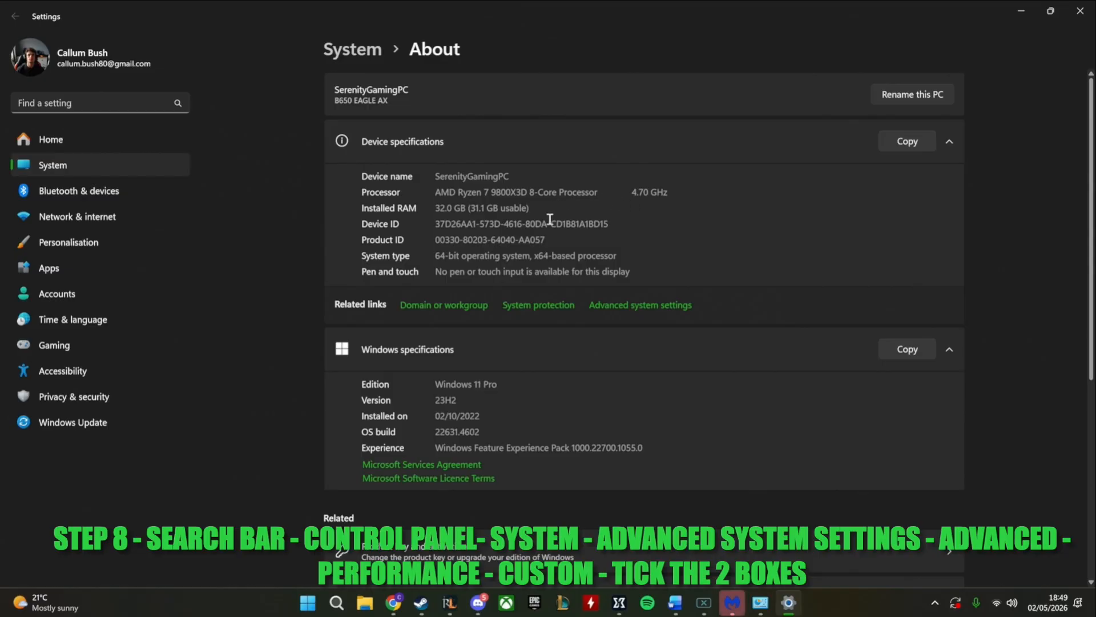
pyautogui.scroll(-2, 471, 231)
pyautogui.scroll(2, 465, 225)
pyautogui.scroll(-2, 502, 260)
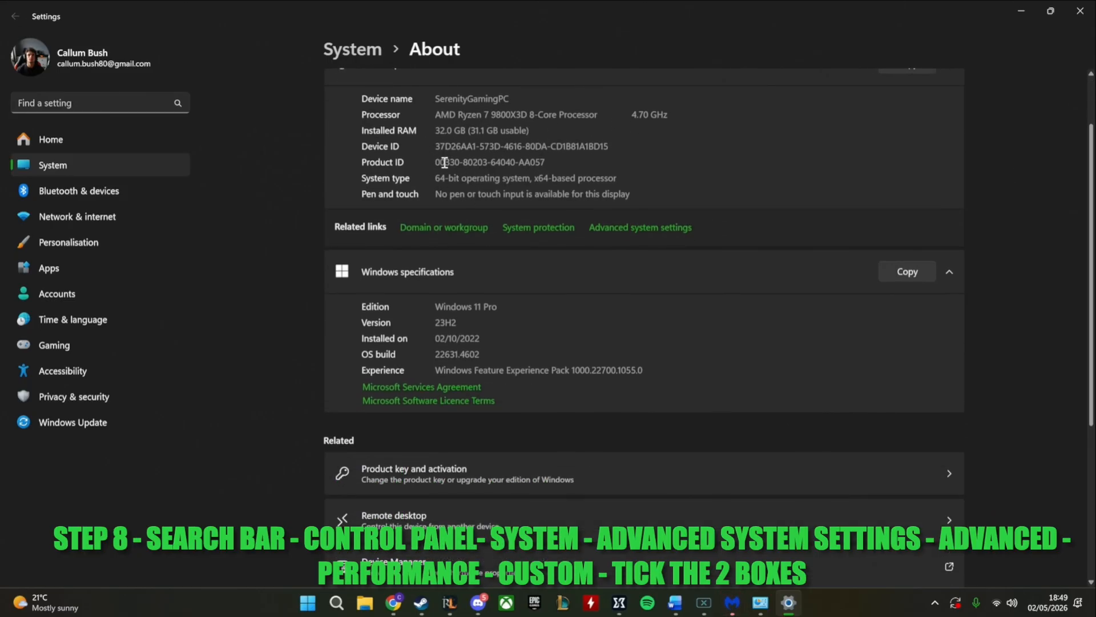
pyautogui.scroll(-2, 588, 190)
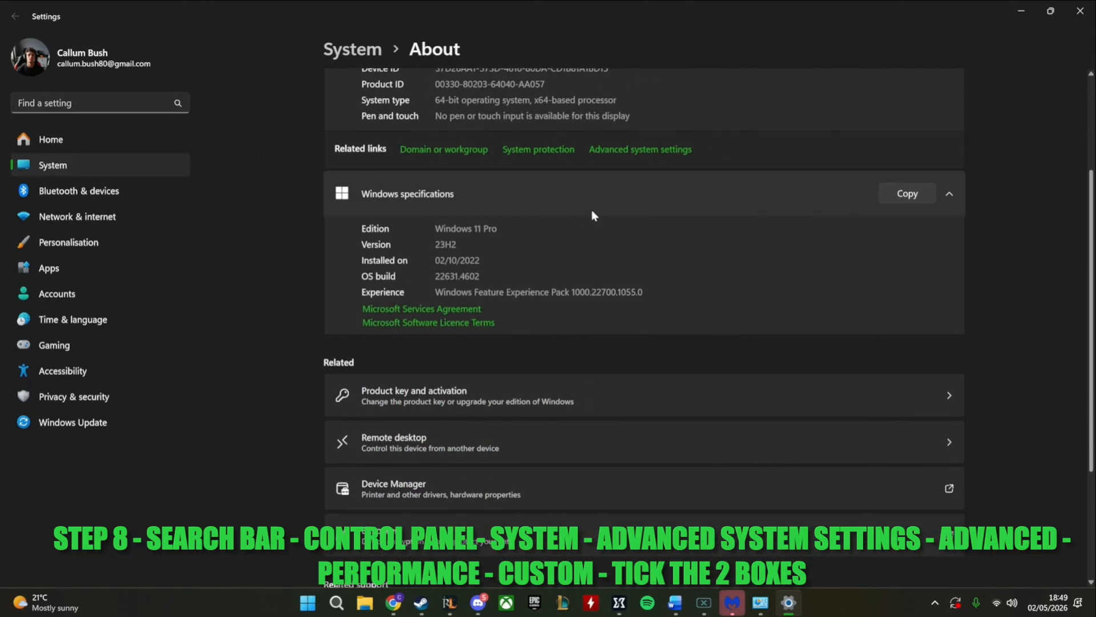
pyautogui.scroll(2, 598, 209)
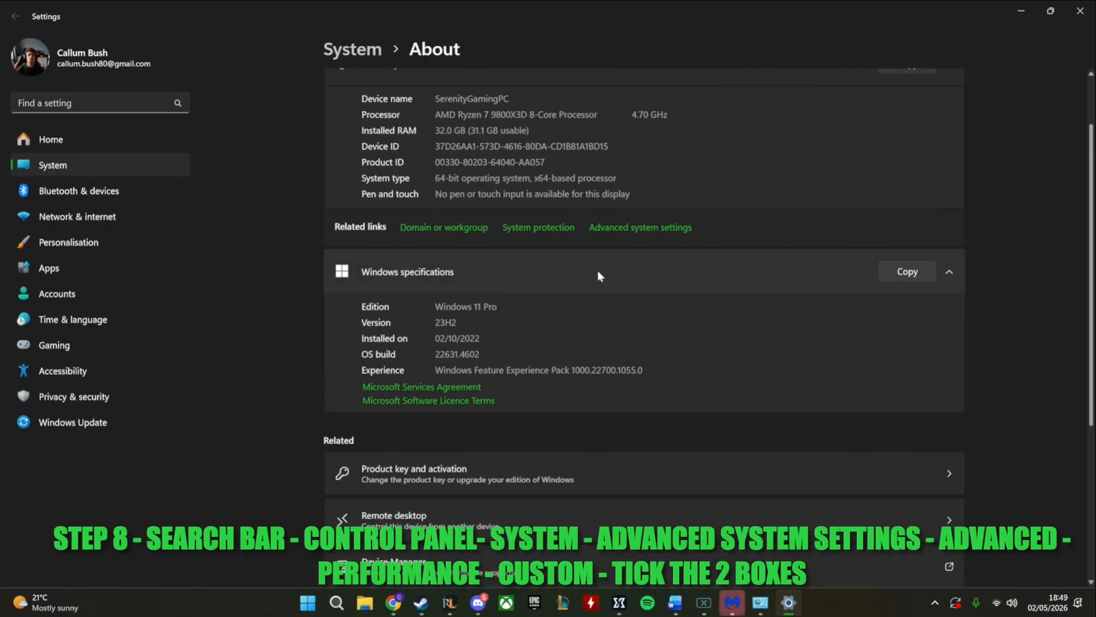
pyautogui.scroll(-7, 600, 298)
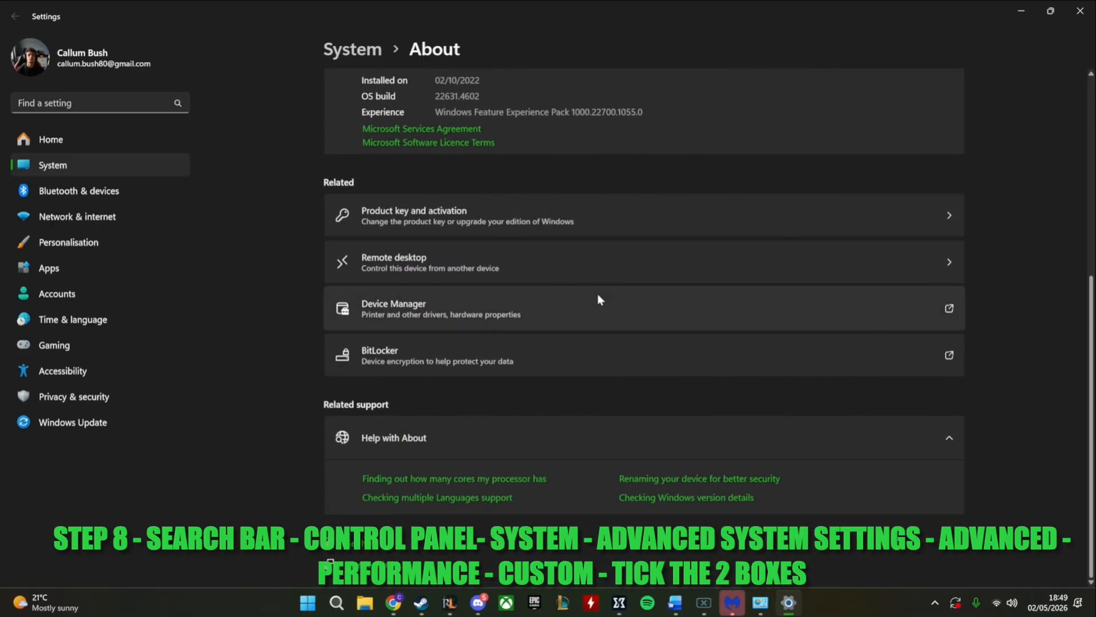
pyautogui.scroll(4, 598, 298)
pyautogui.scroll(4, 598, 298)
pyautogui.scroll(-8, 602, 262)
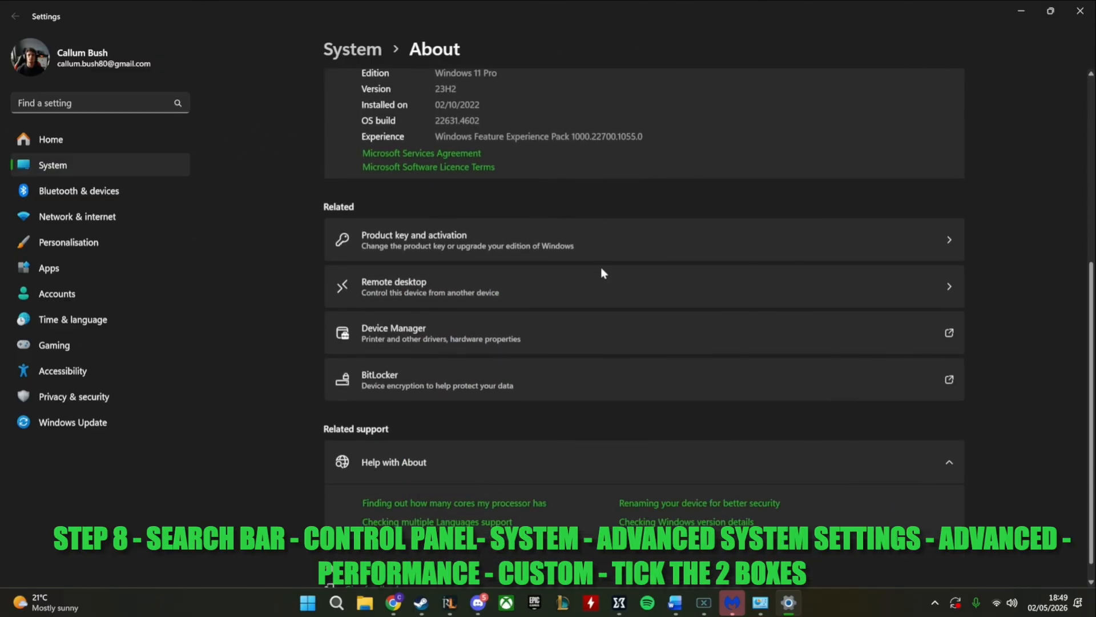
pyautogui.scroll(6, 601, 268)
pyautogui.scroll(2, 604, 309)
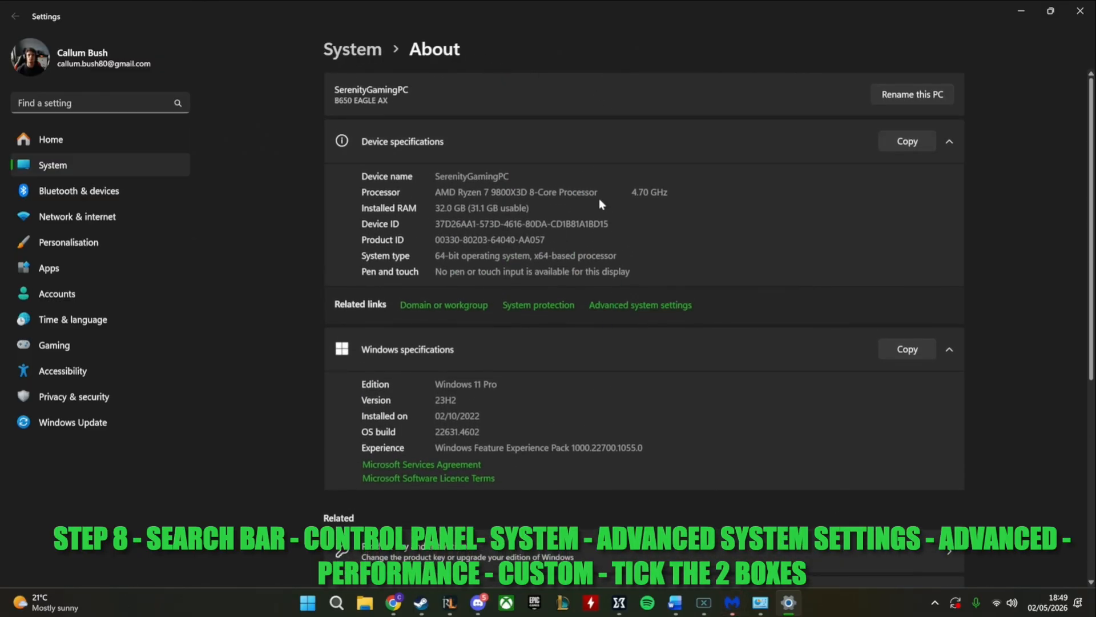
# Open the advanced system settings, clear away the Settings and Control Panel windows, and show the Advanced page of System Properties
pyautogui.click(631, 308)
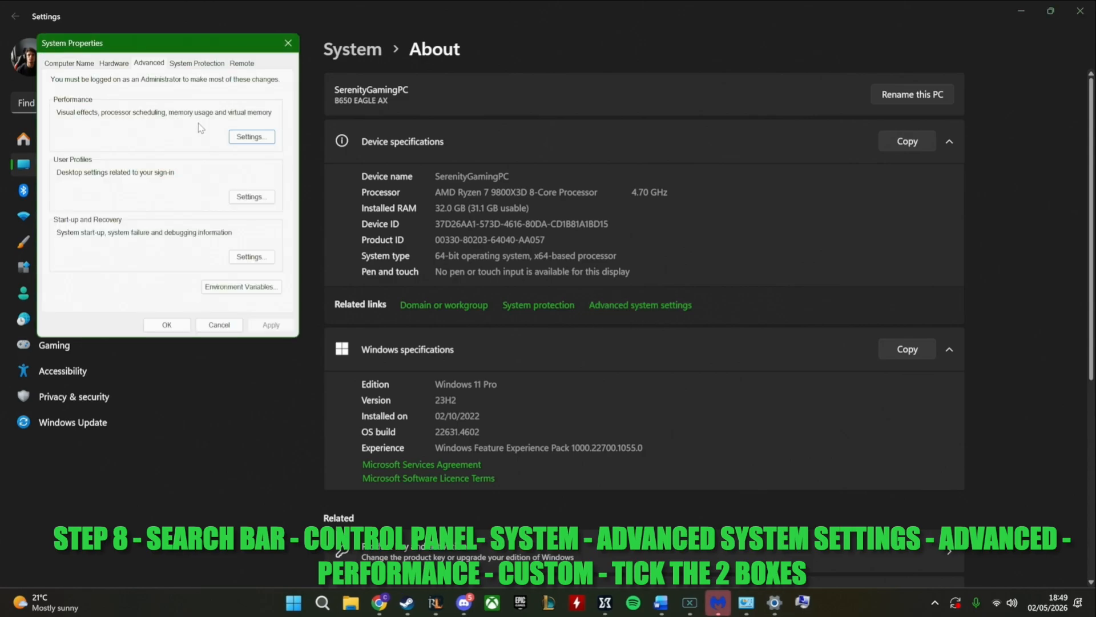
pyautogui.click(1021, 11)
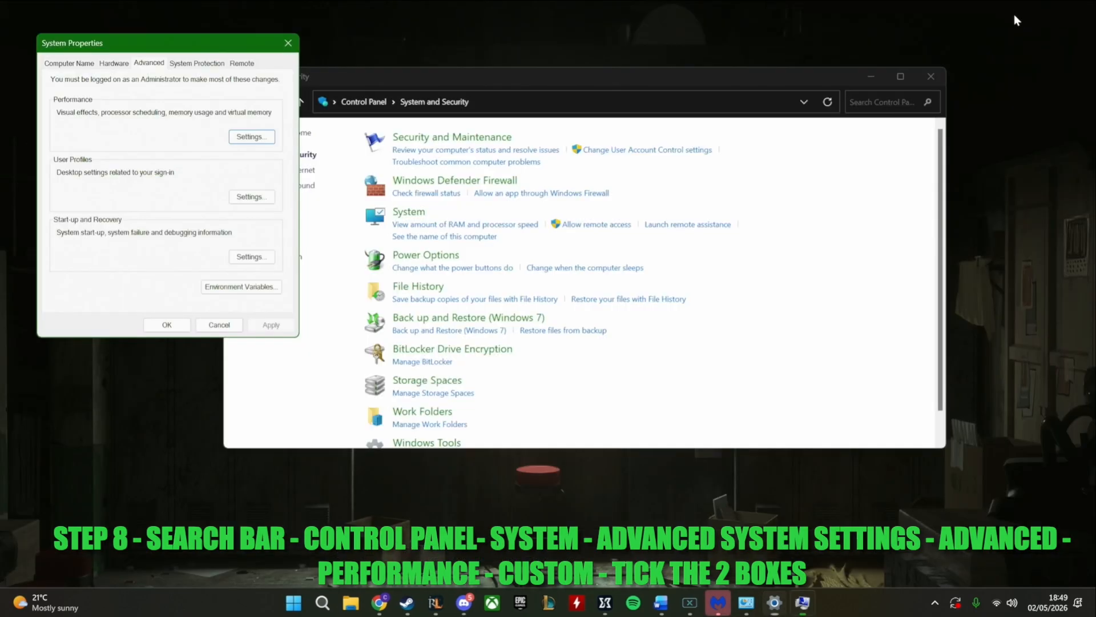
pyautogui.click(931, 76)
pyautogui.moveTo(202, 44); pyautogui.dragTo(258, 141)
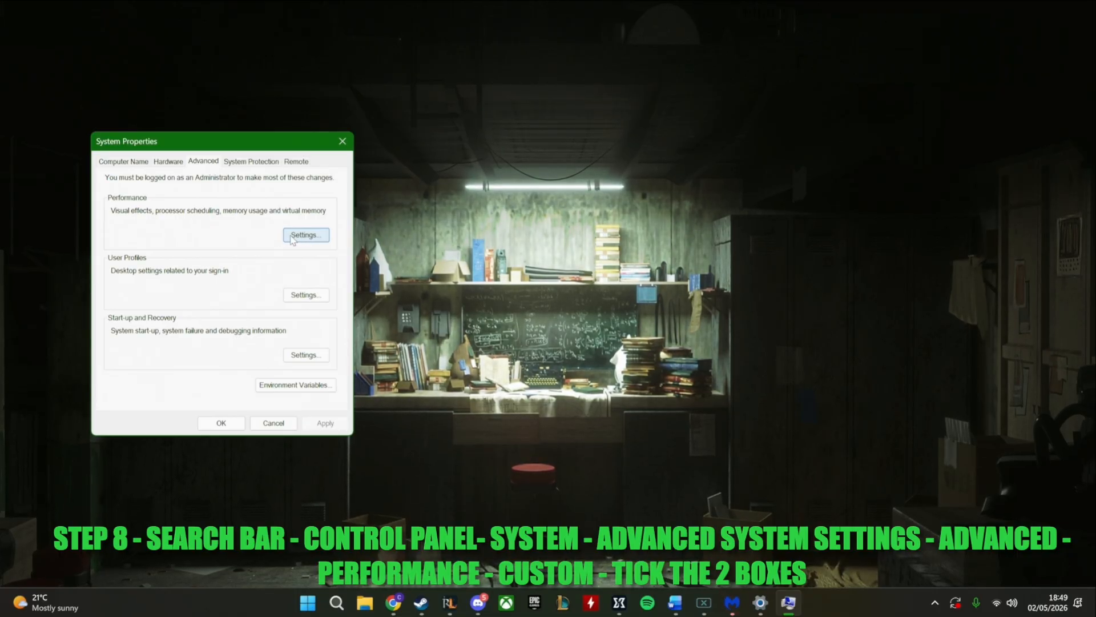
pyautogui.click(125, 162)
pyautogui.click(197, 164)
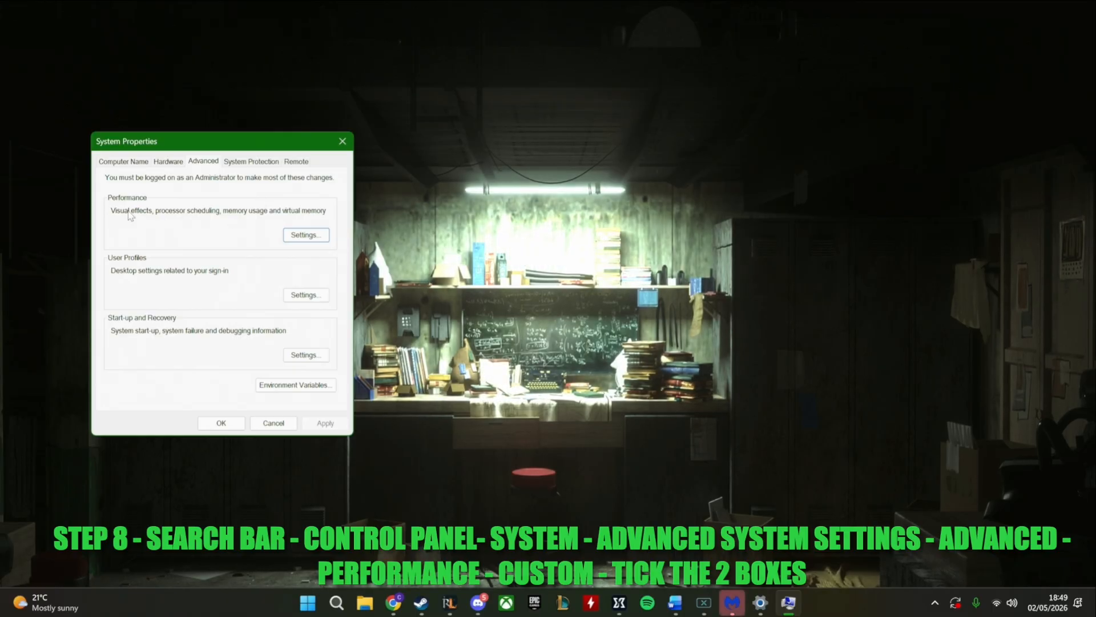
# In the Performance visual effects, enable only "Show thumbnails instead of icons" and "Smooth edges of screen fonts", apply, and close both dialogs
pyautogui.click(306, 234)
pyautogui.moveTo(591, 119); pyautogui.dragTo(704, 100)
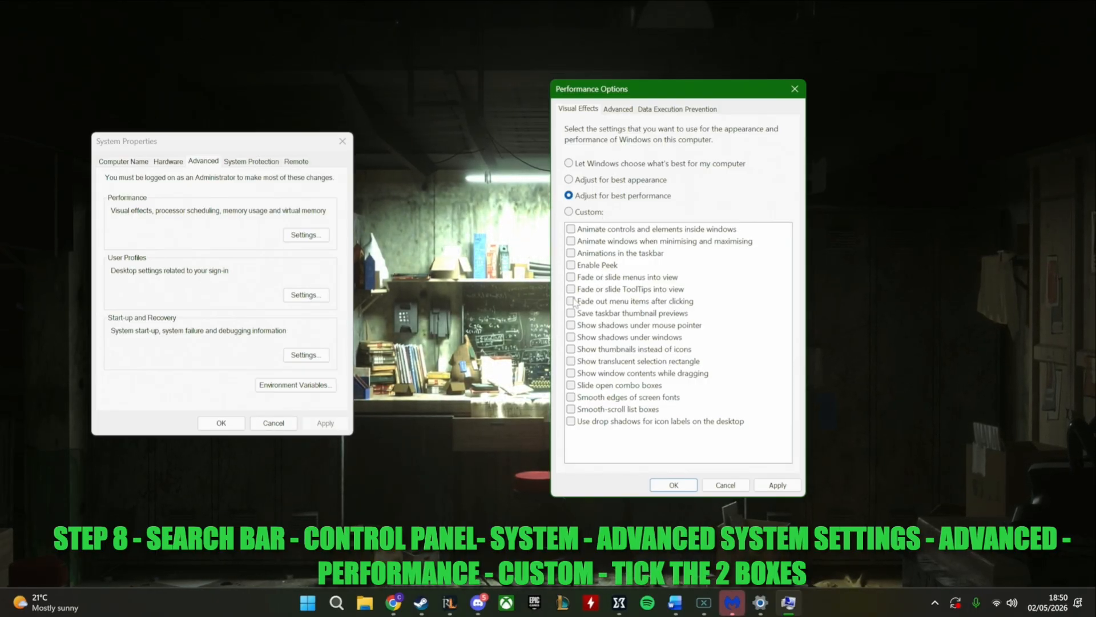
pyautogui.click(642, 350)
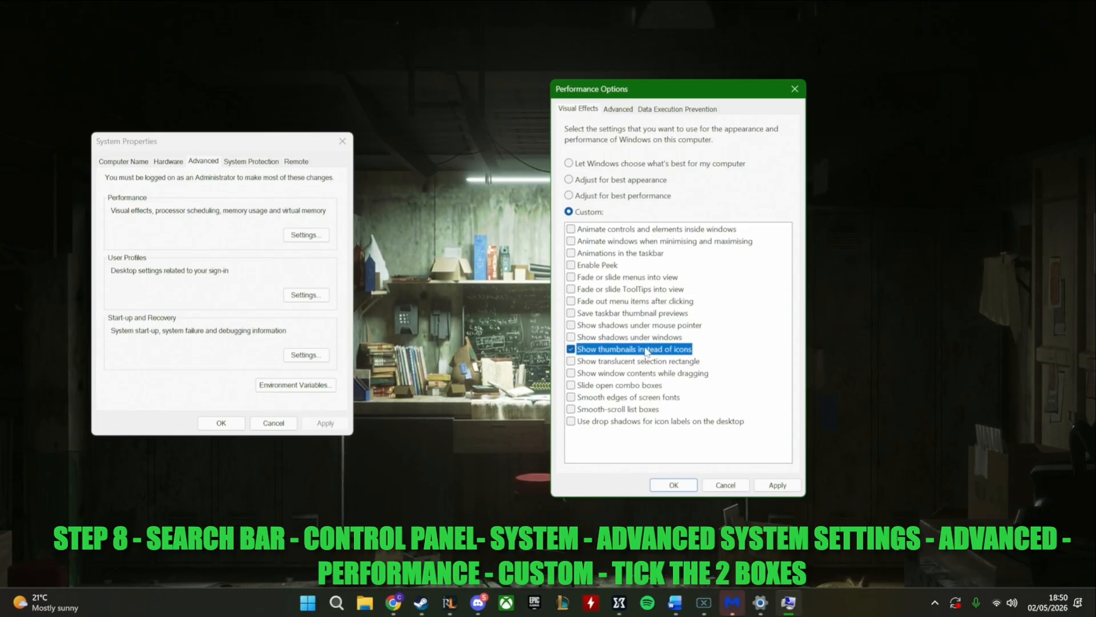
pyautogui.click(574, 397)
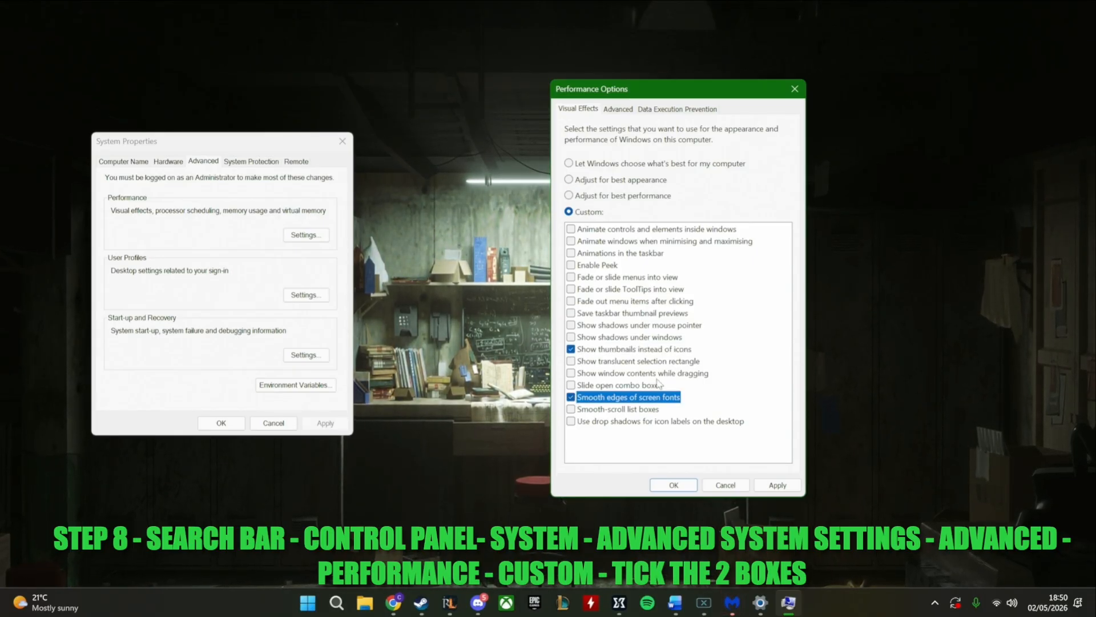
pyautogui.click(777, 485)
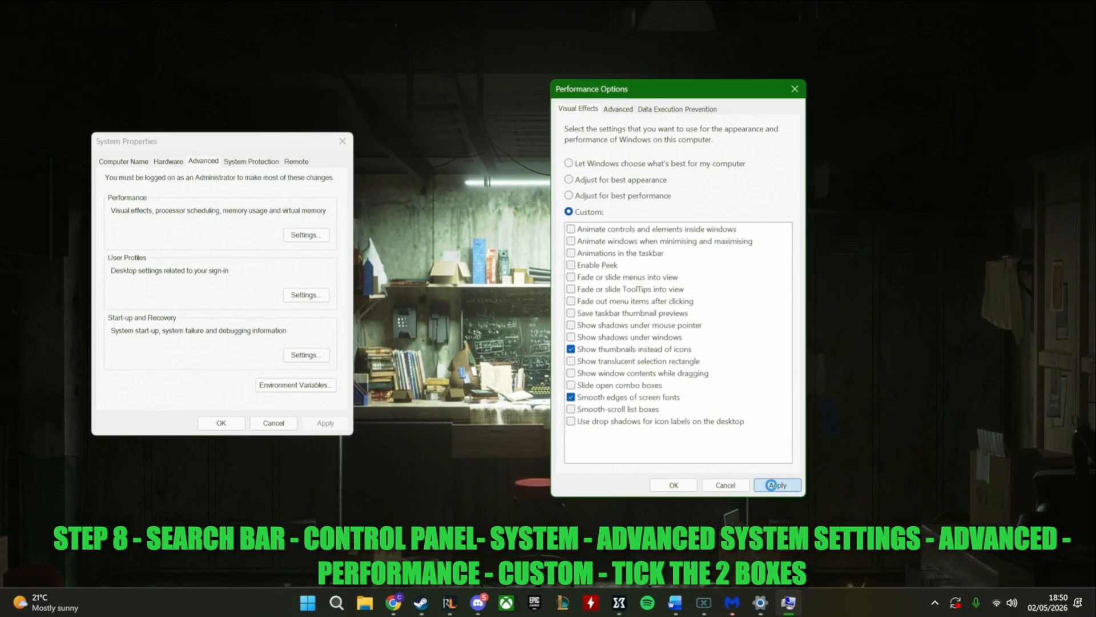
pyautogui.click(674, 485)
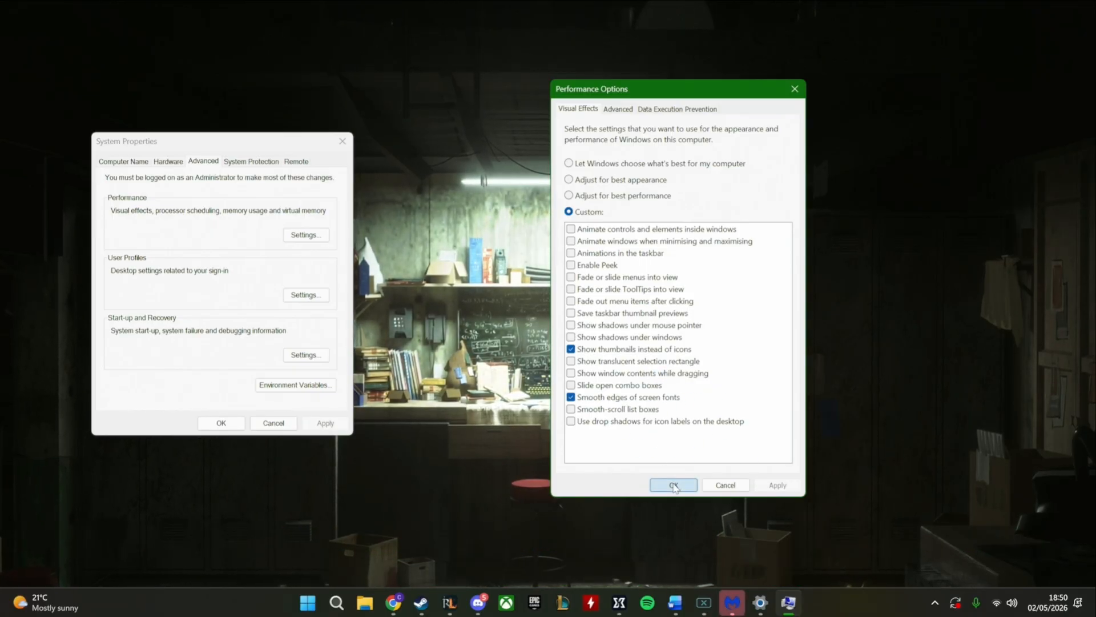
pyautogui.click(236, 429)
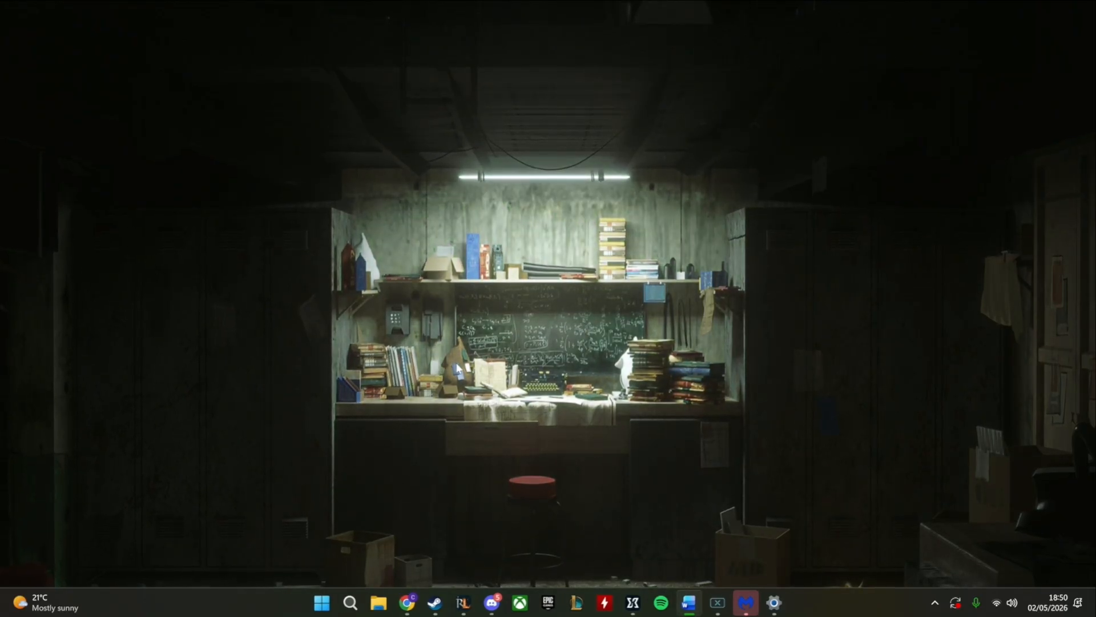
# Search Windows for "grap" and open the Graphics settings
pyautogui.click(351, 601)
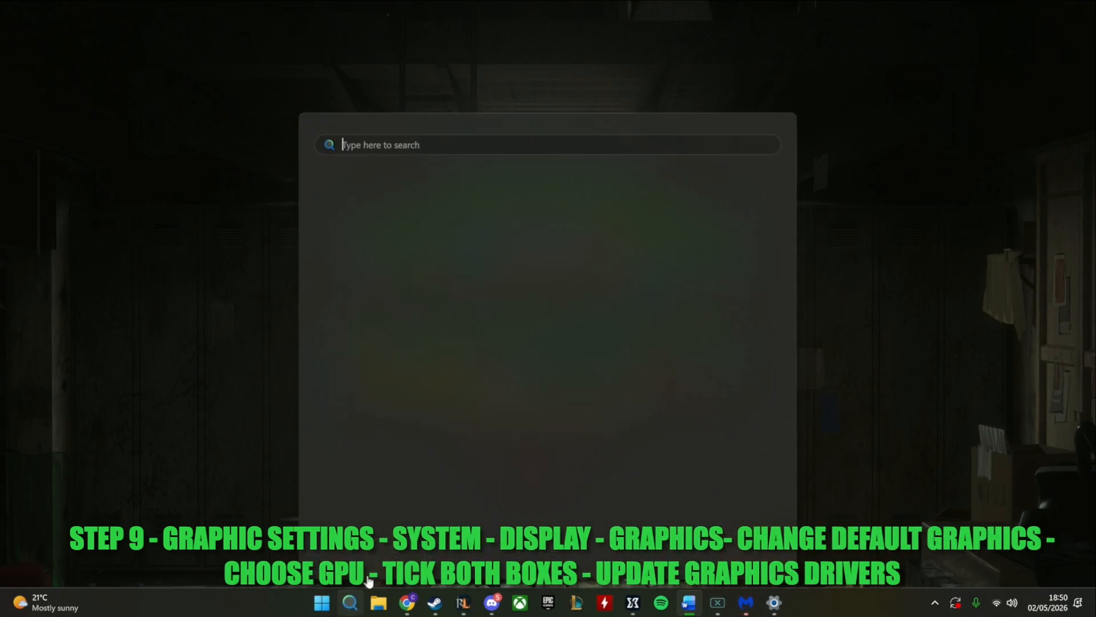
pyautogui.click(864, 325)
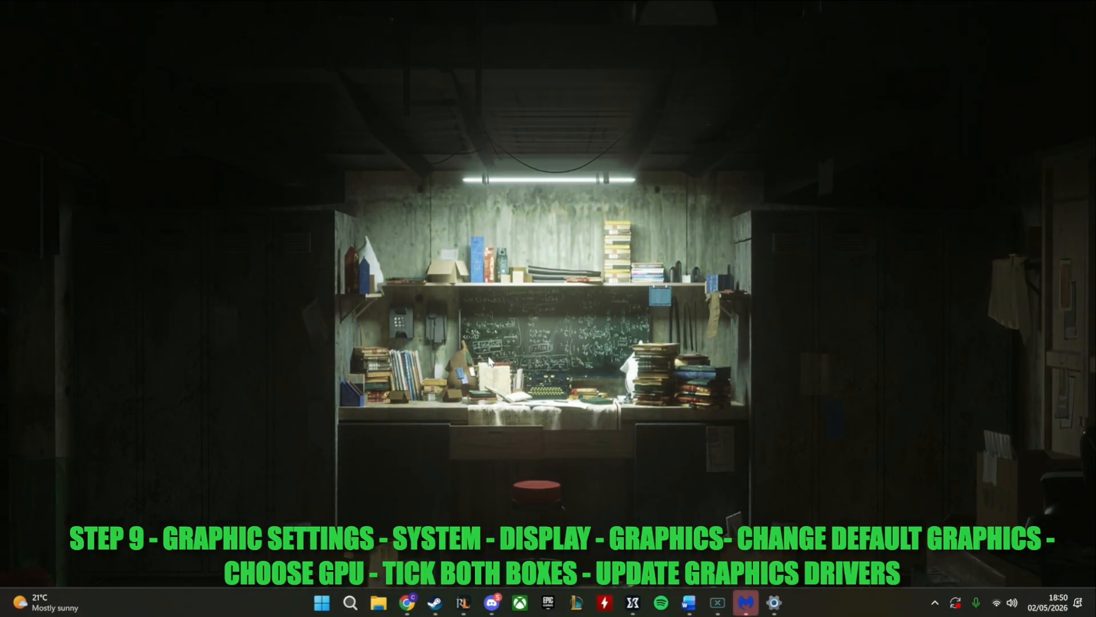
pyautogui.click(349, 607)
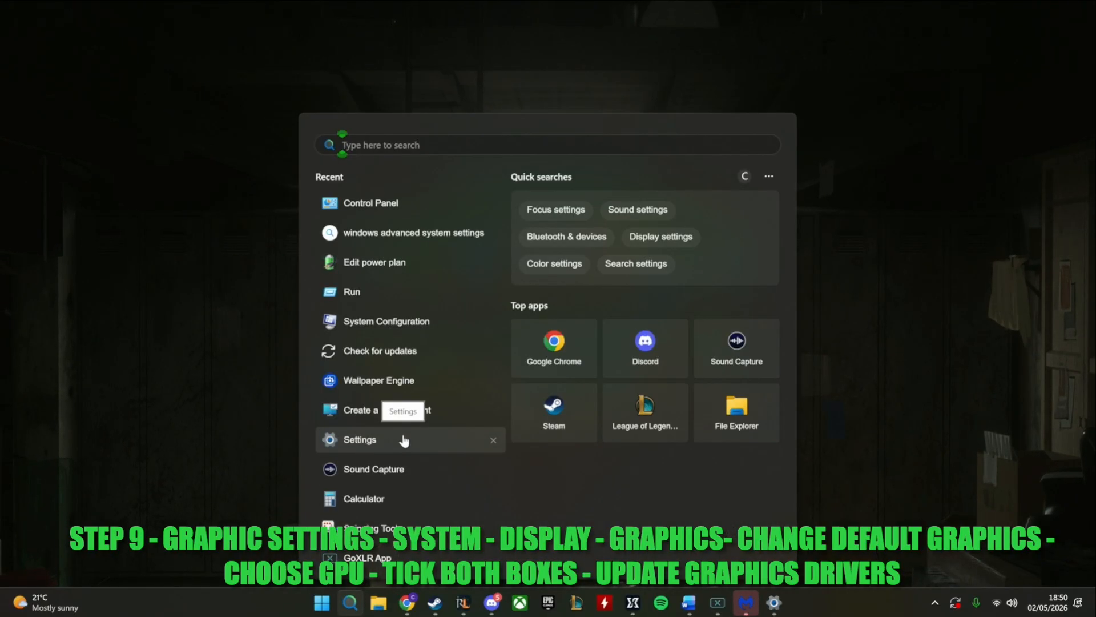
pyautogui.write('gra')
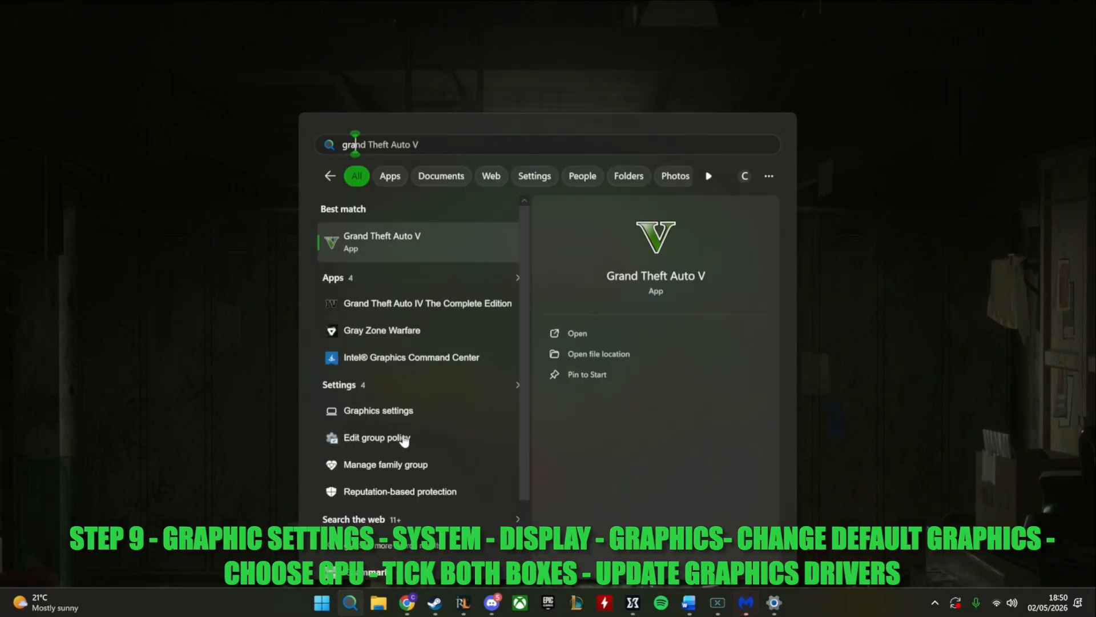
pyautogui.write('phics settings')
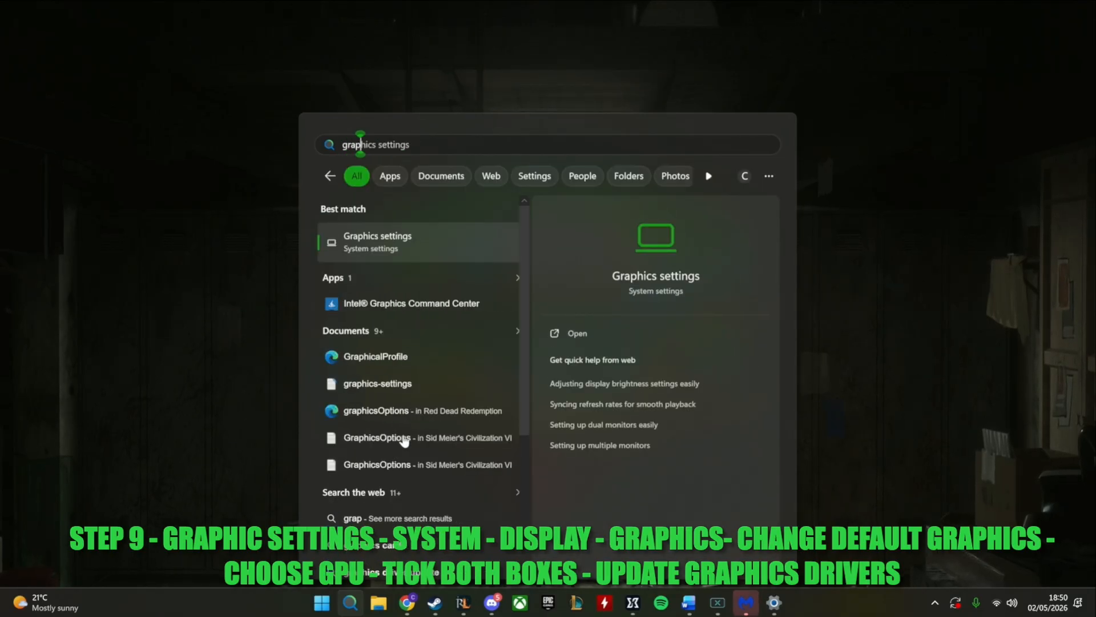
pyautogui.click(425, 248)
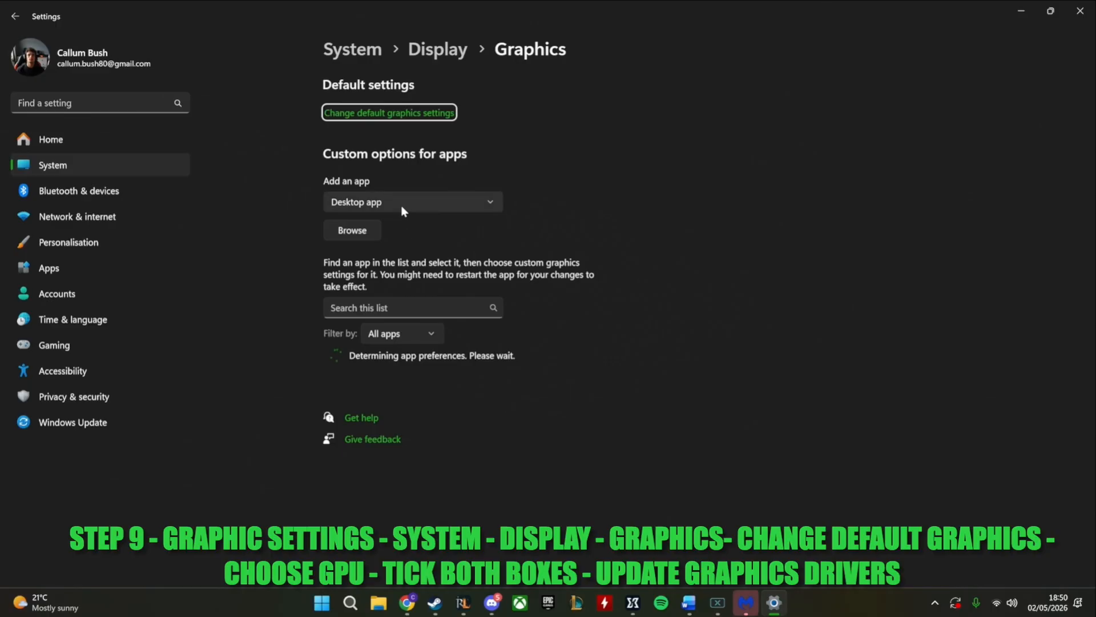
# In the default graphics settings, select AMD Radeon RX 9070 XT as the default high performance GPU
pyautogui.click(372, 114)
pyautogui.click(406, 138)
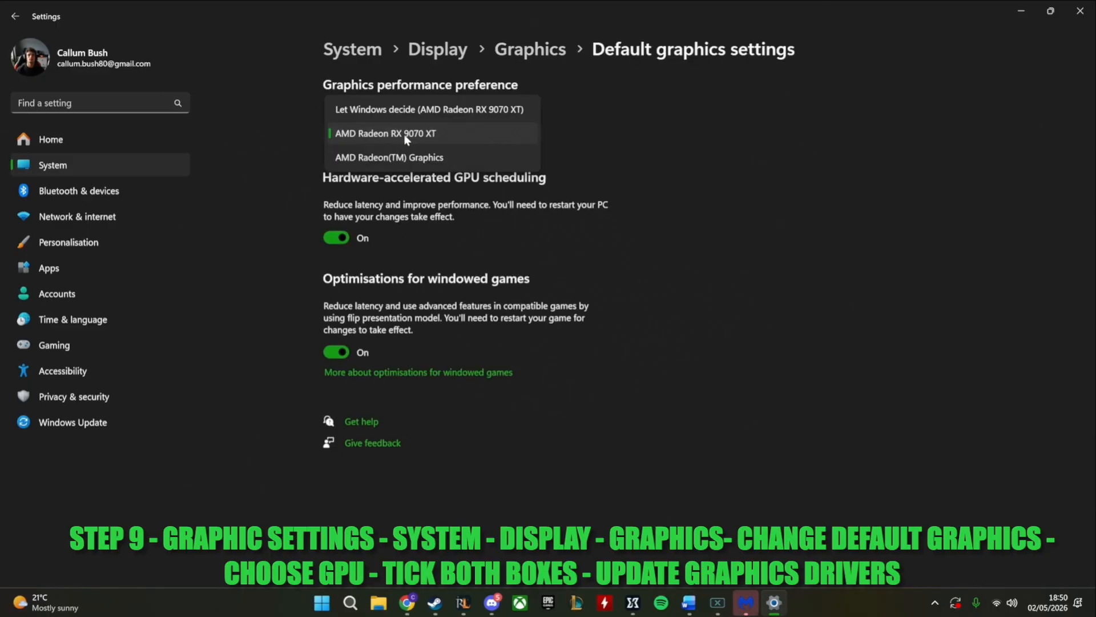
pyautogui.click(372, 137)
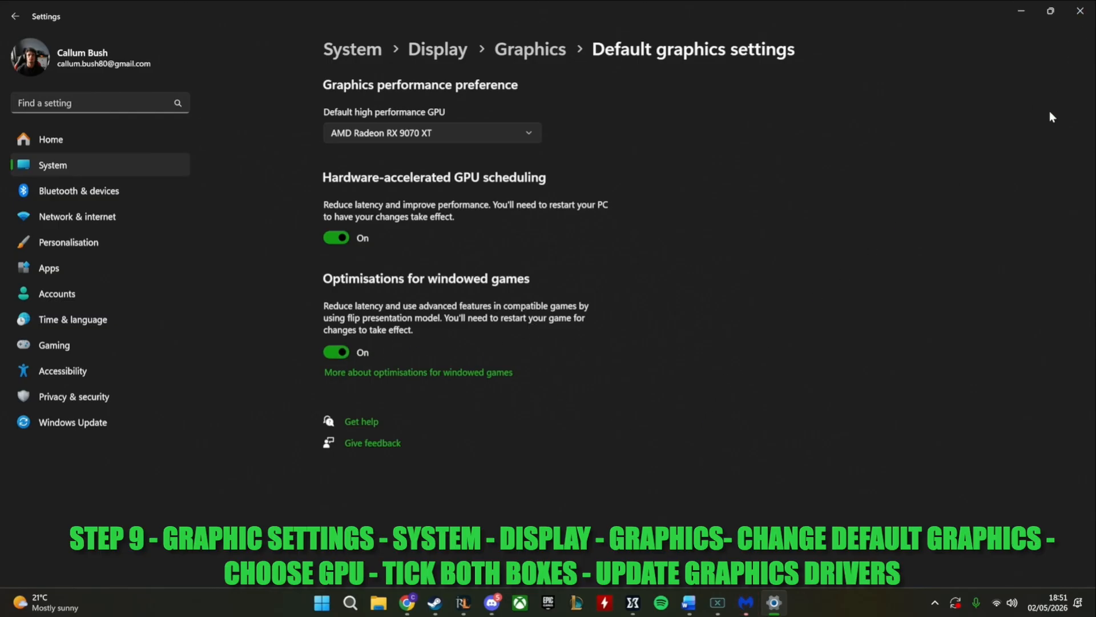
# Launch the AMD software from the system tray, check the driver update status in AMD Install Manager, and close it
pyautogui.click(935, 603)
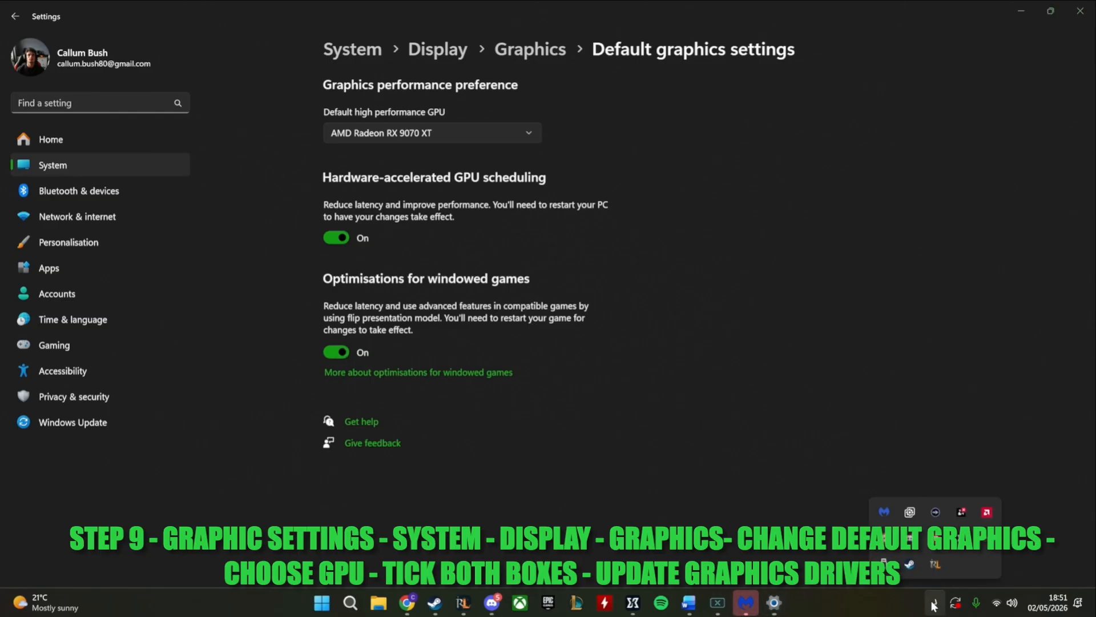
pyautogui.rightClick(986, 511)
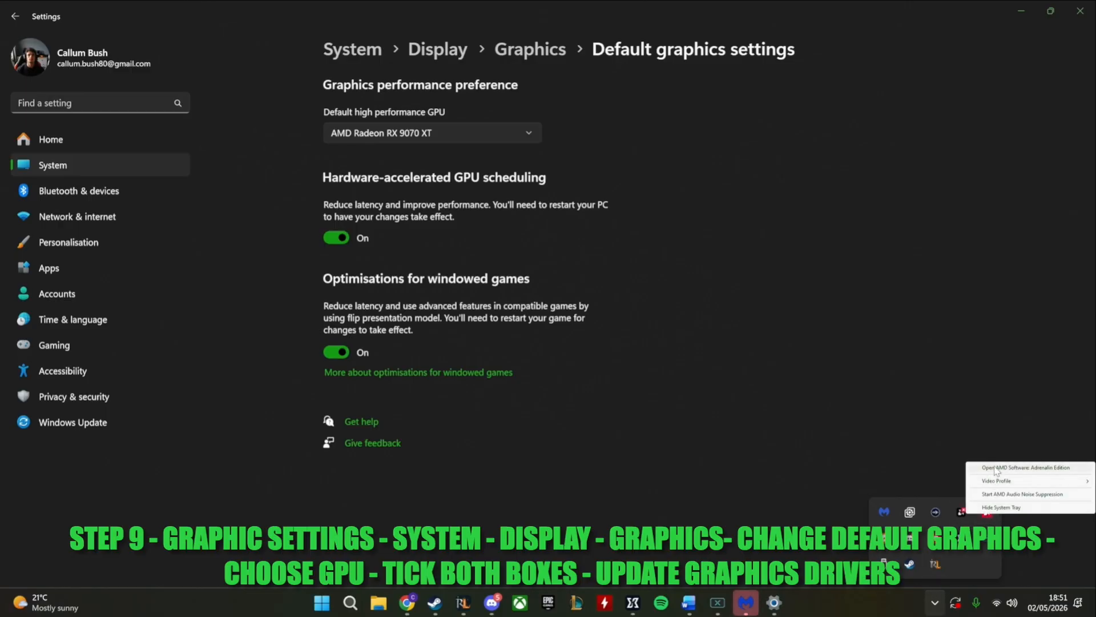
pyautogui.click(993, 467)
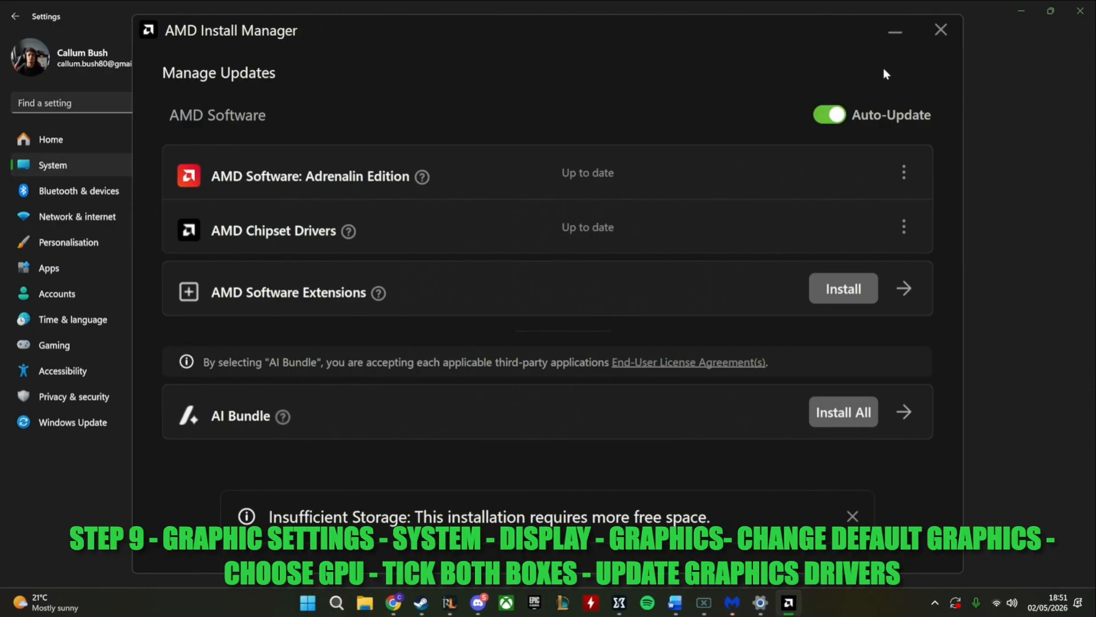
pyautogui.click(946, 38)
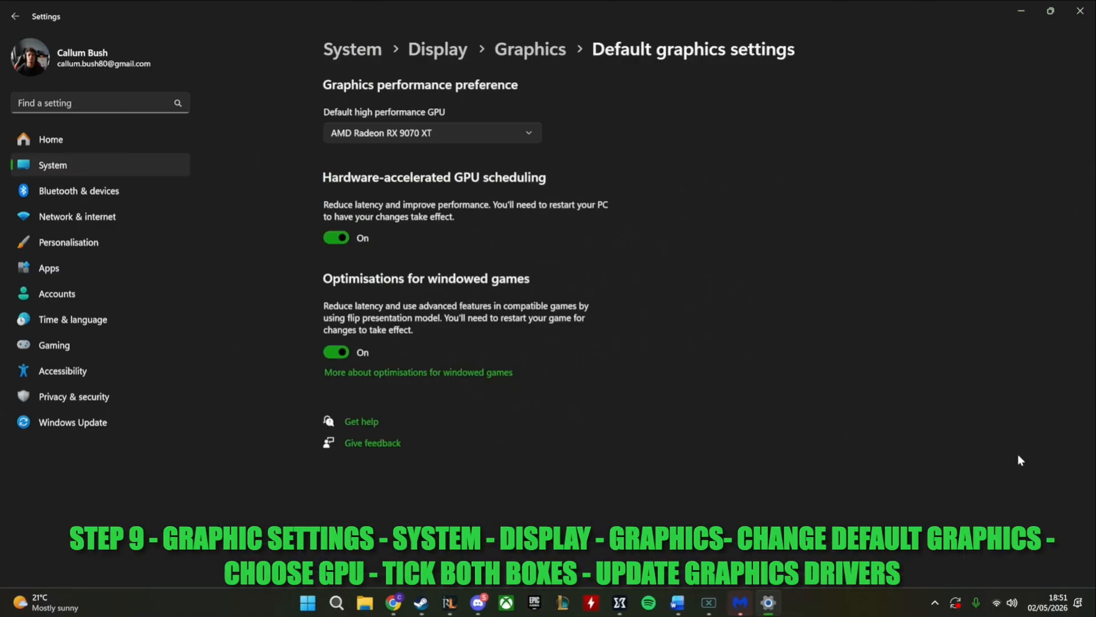
# Switch to AMD Software: Adrenalin Edition
pyautogui.click(935, 602)
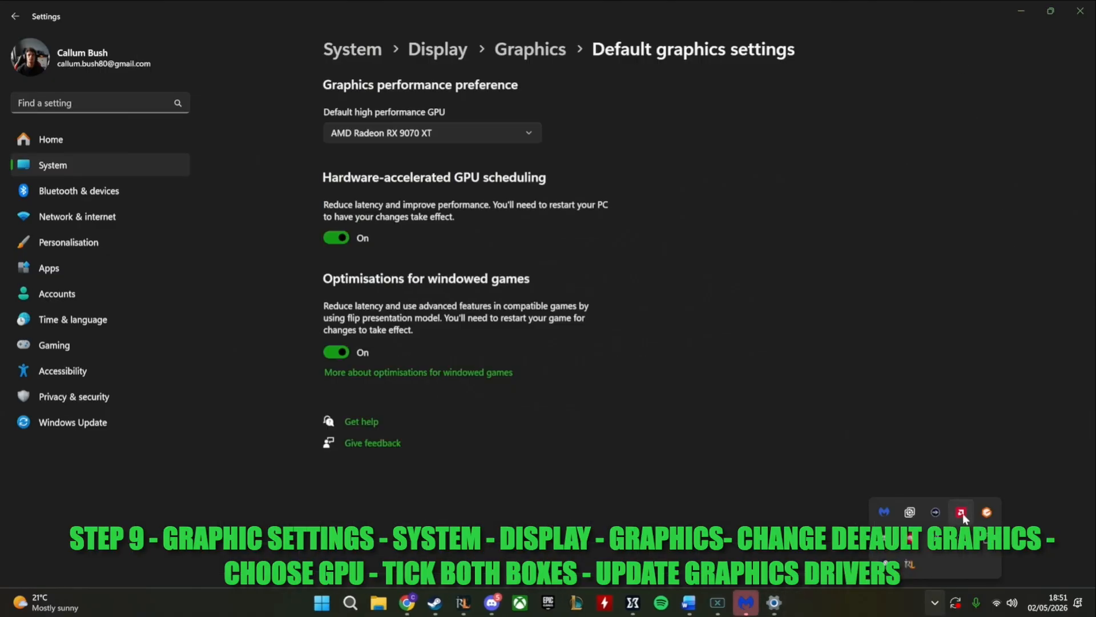
pyautogui.click(962, 513)
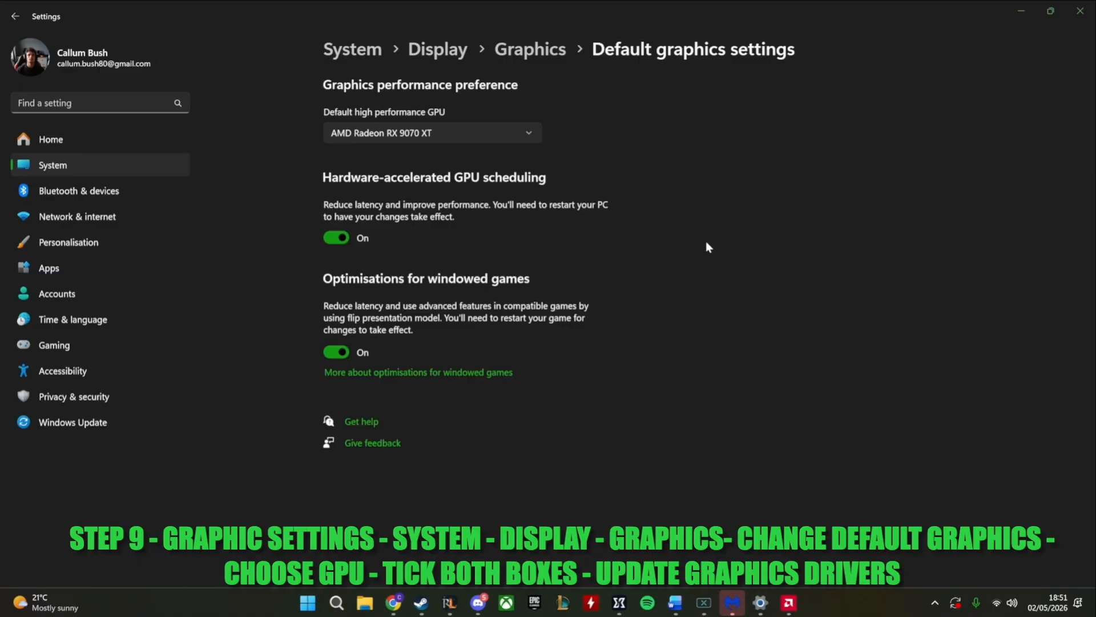
pyautogui.click(785, 610)
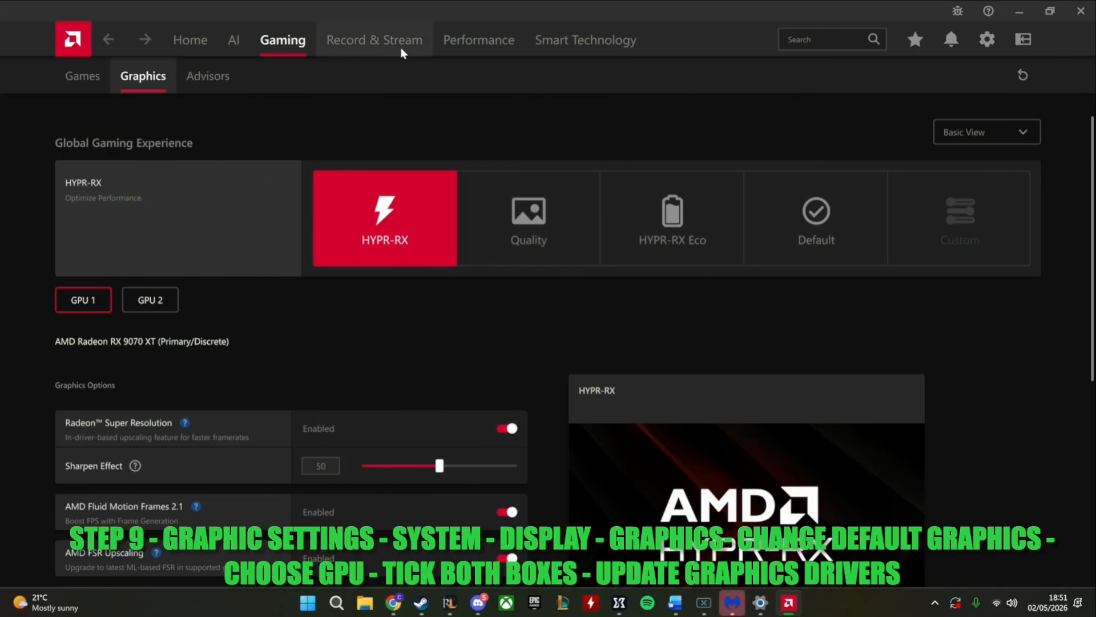
# Look through the performance metrics, home page, games library, HYPR-RX graphics options, notifications and system settings for the driver update controls
pyautogui.click(506, 41)
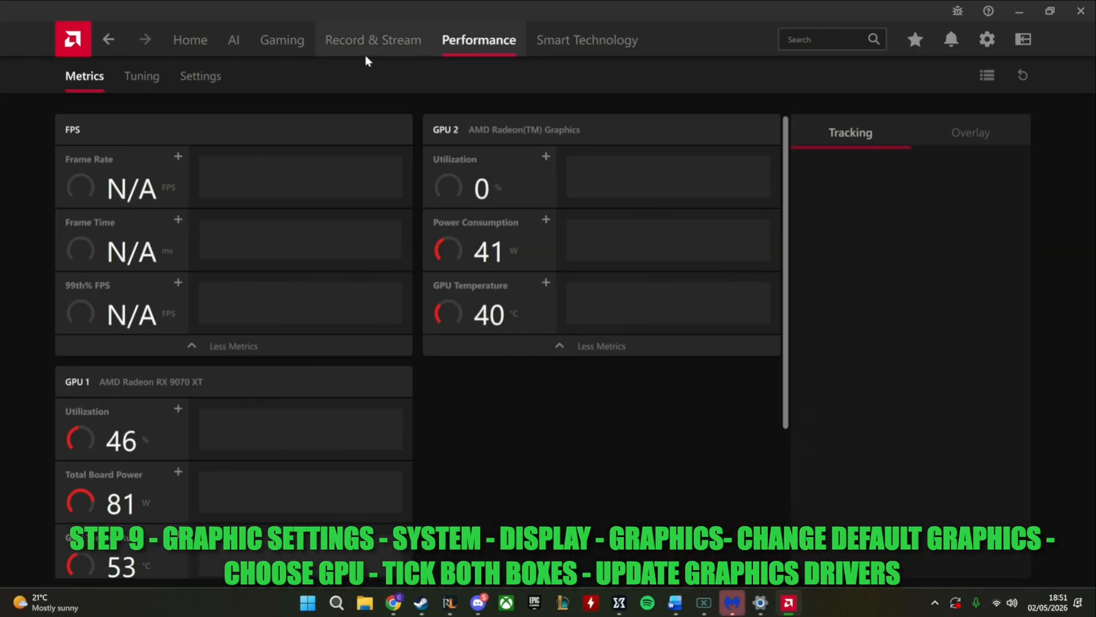
pyautogui.click(176, 41)
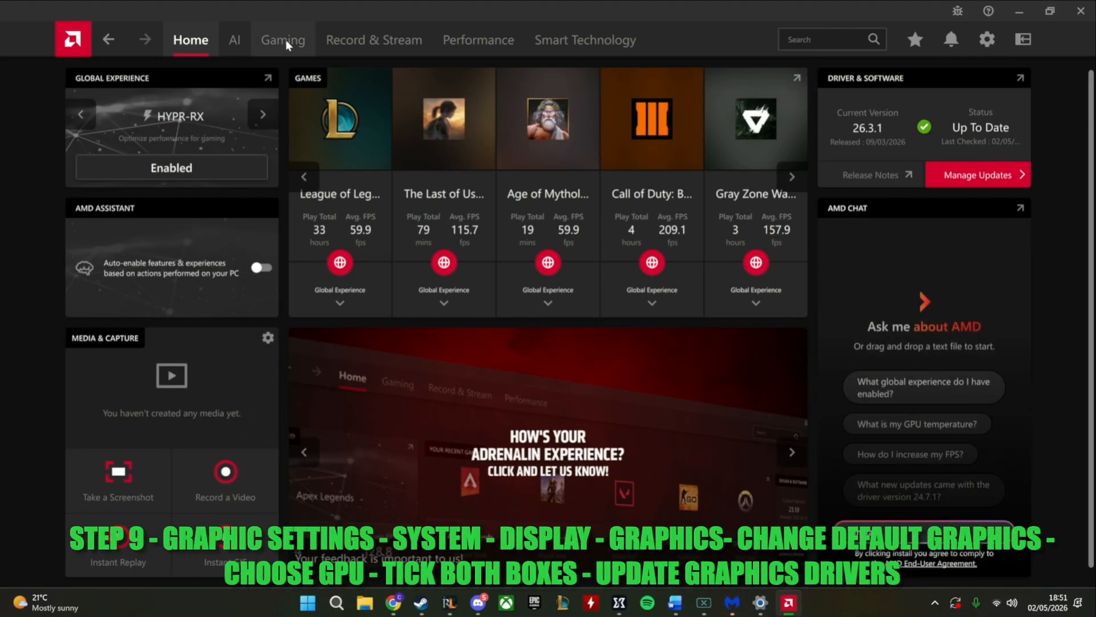
pyautogui.click(285, 41)
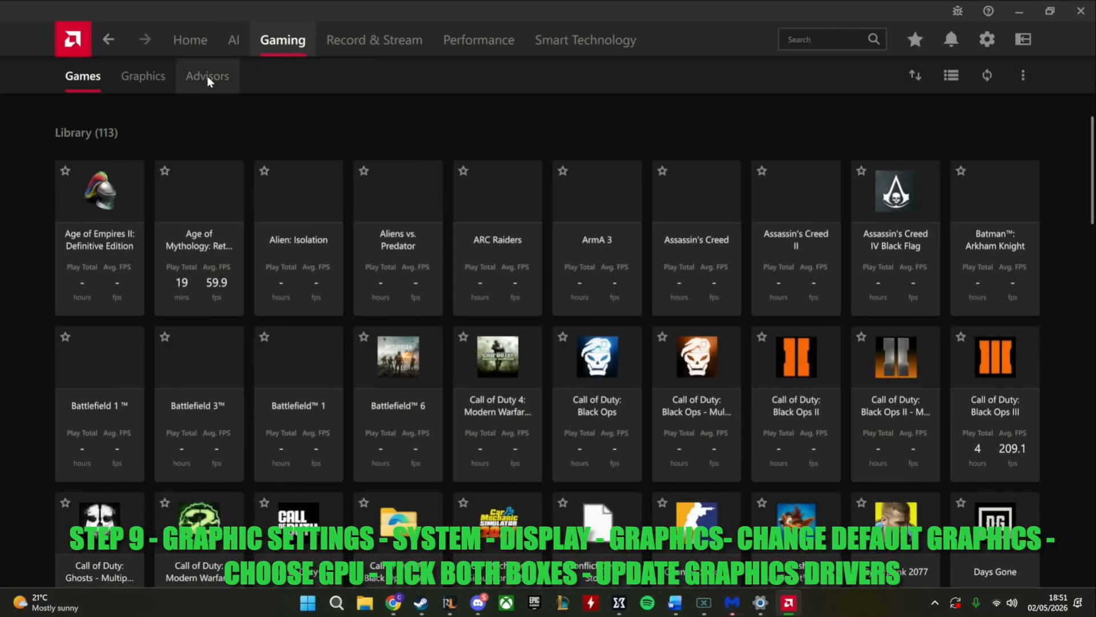
pyautogui.click(137, 76)
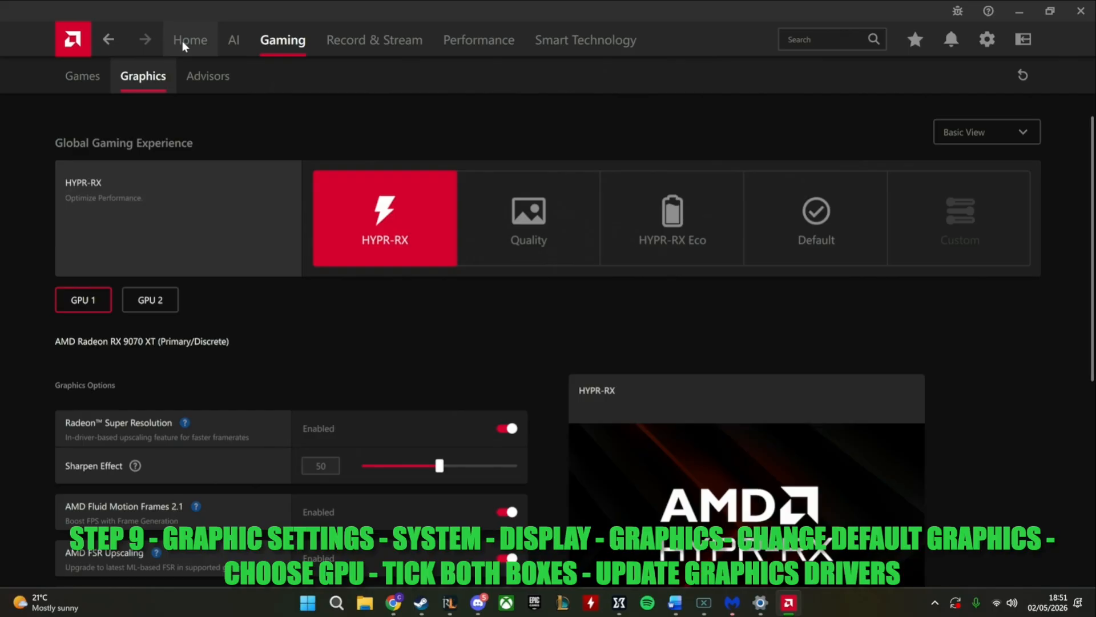
pyautogui.scroll(-4, 586, 204)
pyautogui.scroll(-2, 584, 201)
pyautogui.scroll(1, 550, 259)
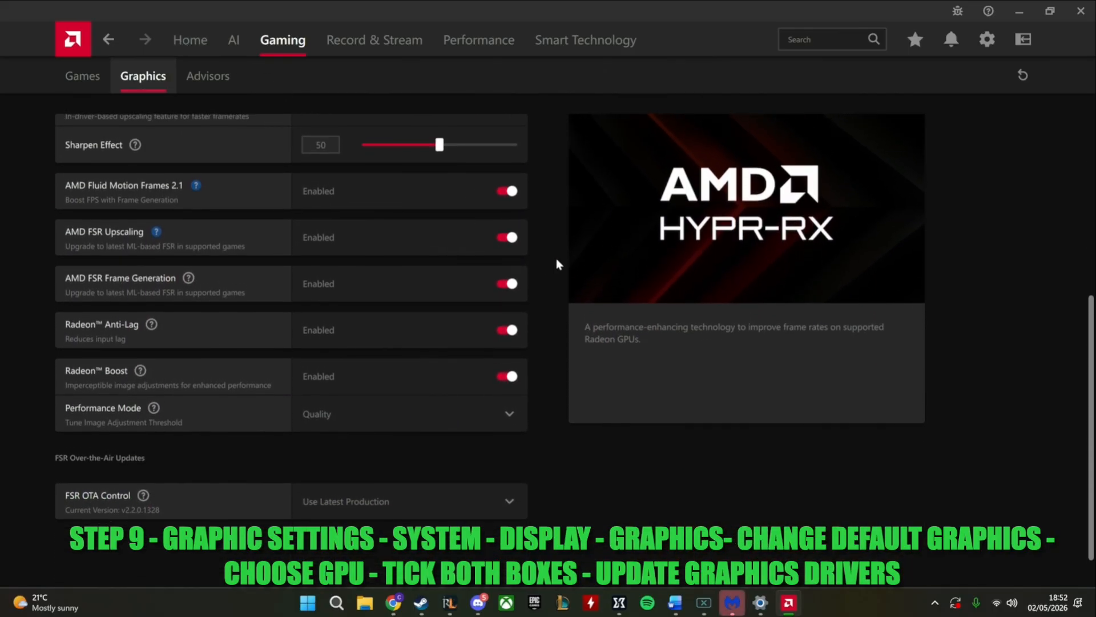
pyautogui.scroll(1, 593, 268)
pyautogui.scroll(5, 595, 274)
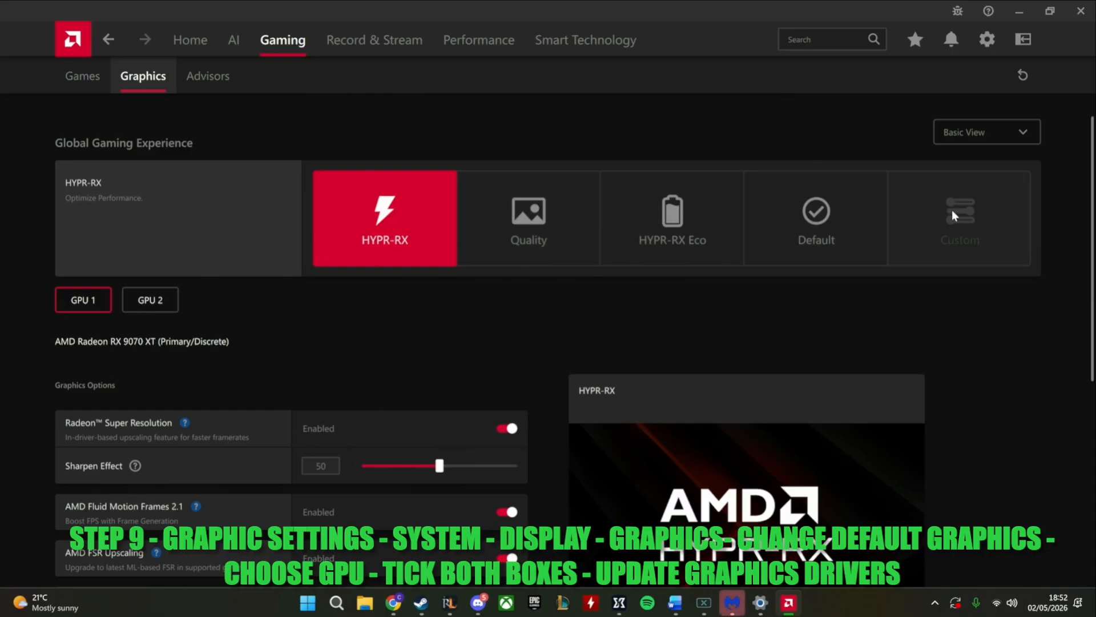
pyautogui.click(951, 39)
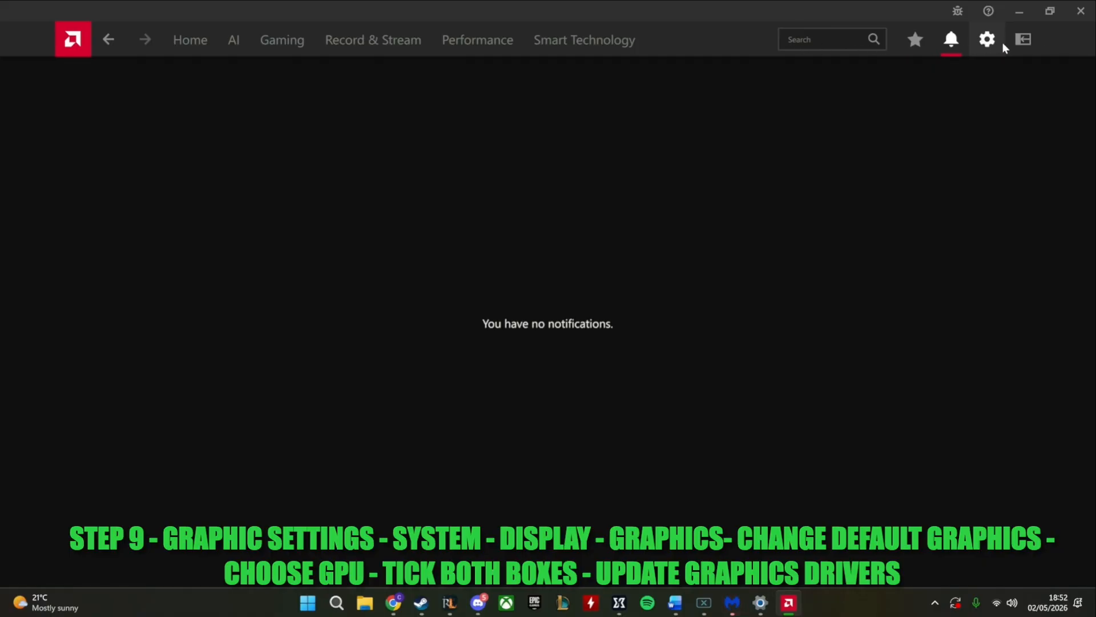
pyautogui.click(987, 39)
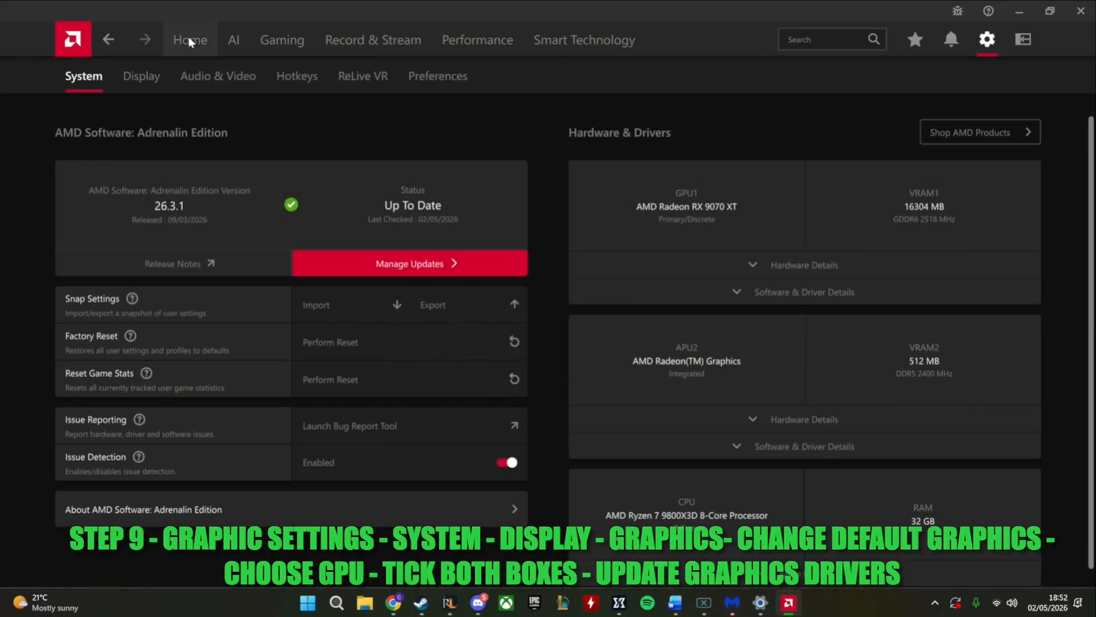
# Manage the driver updates from the home page, allow AMD Install Manager to make changes, check the statuses, and close all open windows
pyautogui.click(190, 41)
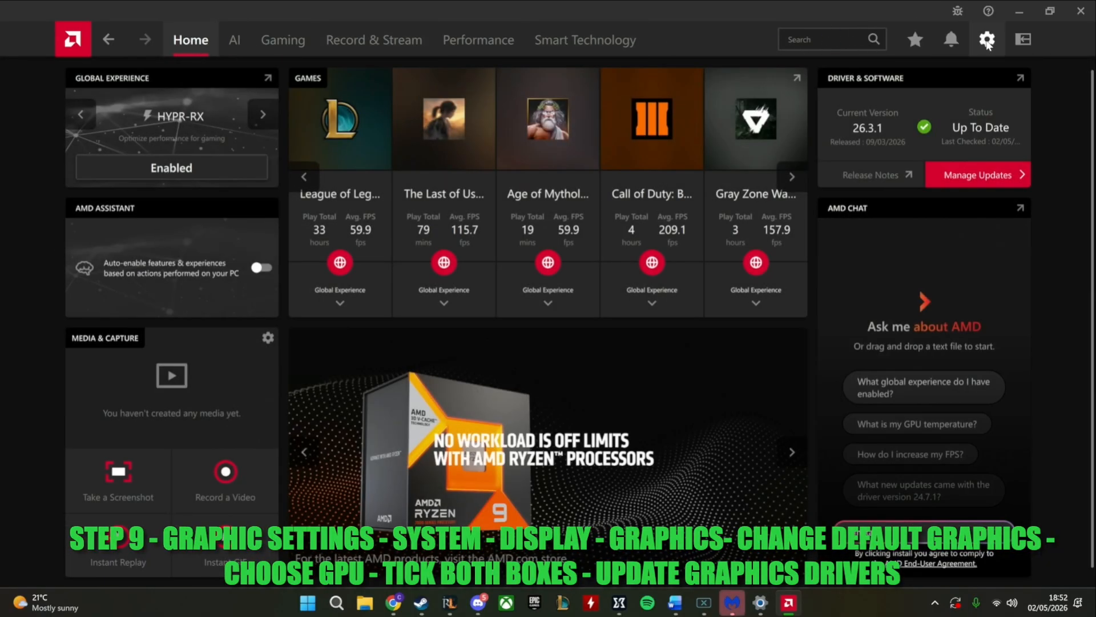
pyautogui.click(984, 175)
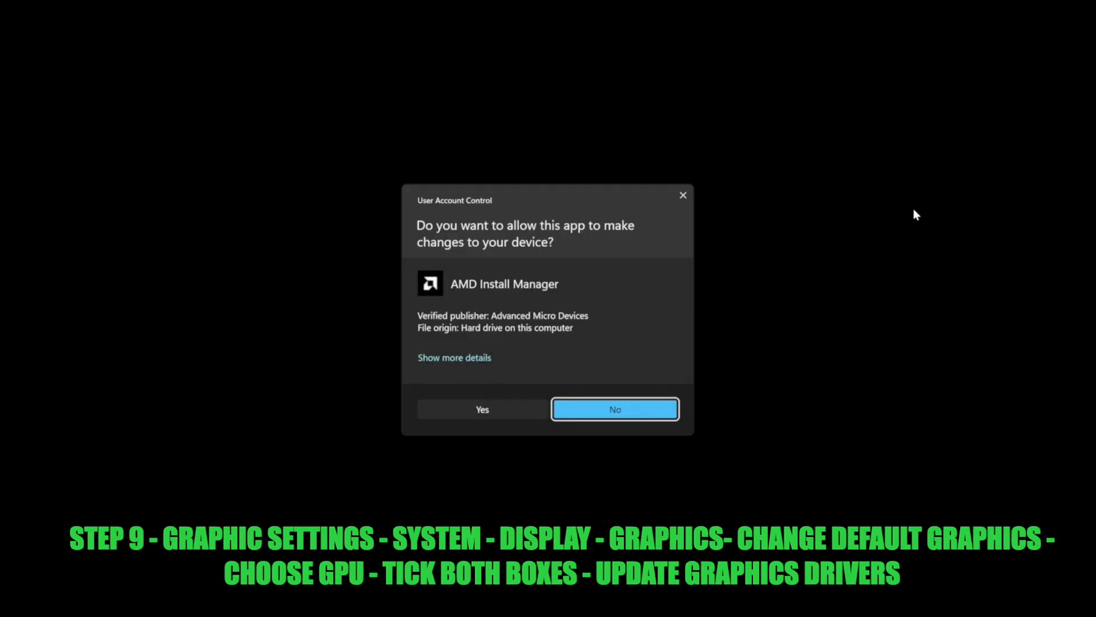
pyautogui.click(500, 411)
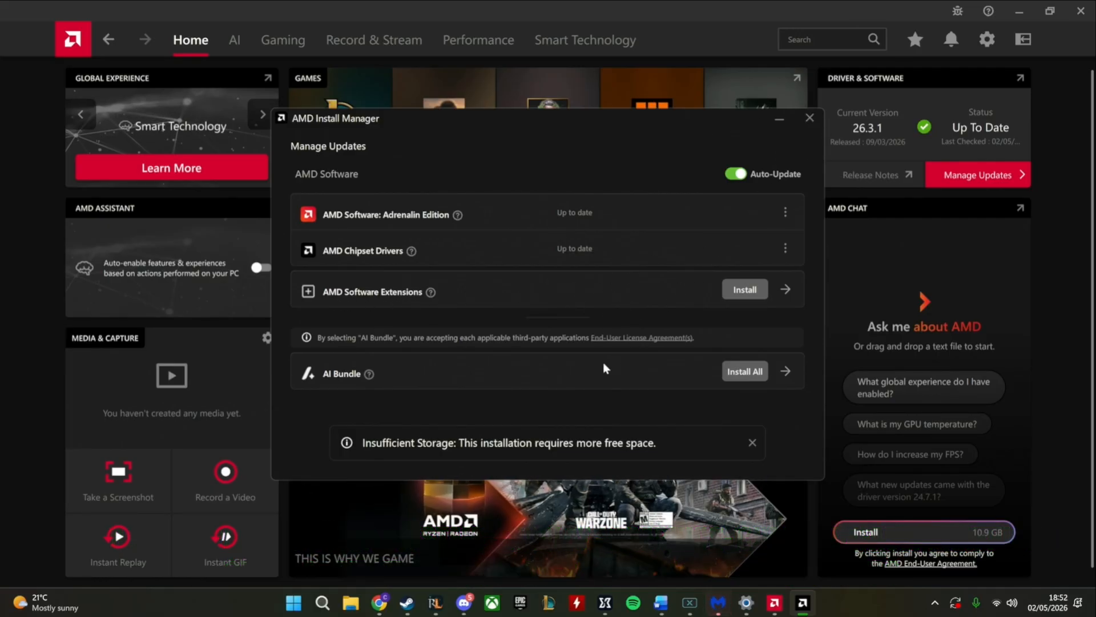
pyautogui.click(809, 118)
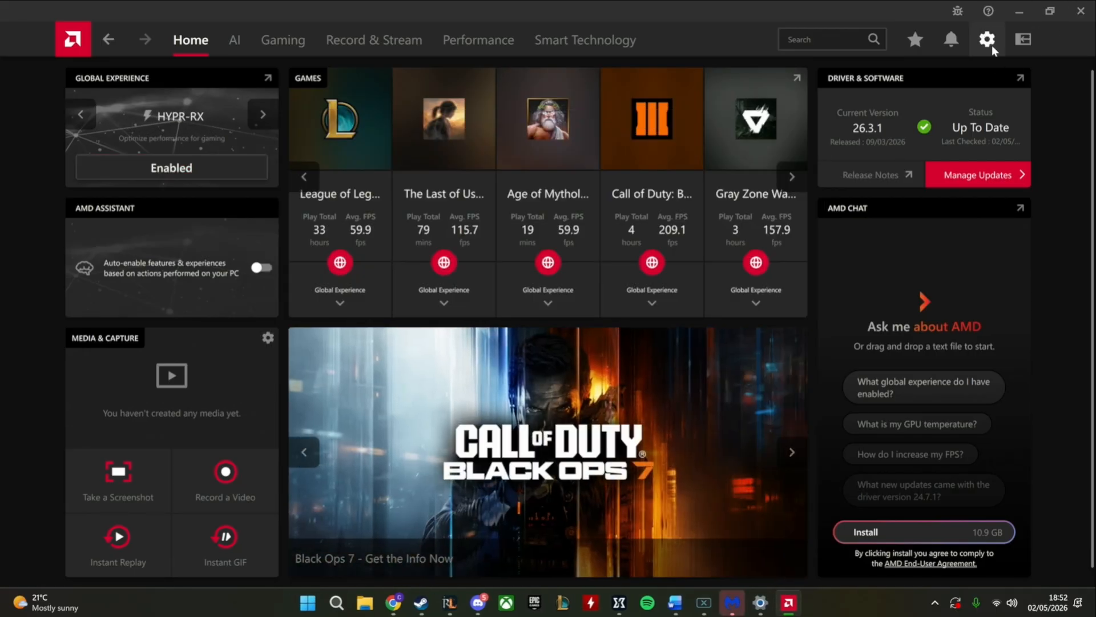
pyautogui.click(1080, 12)
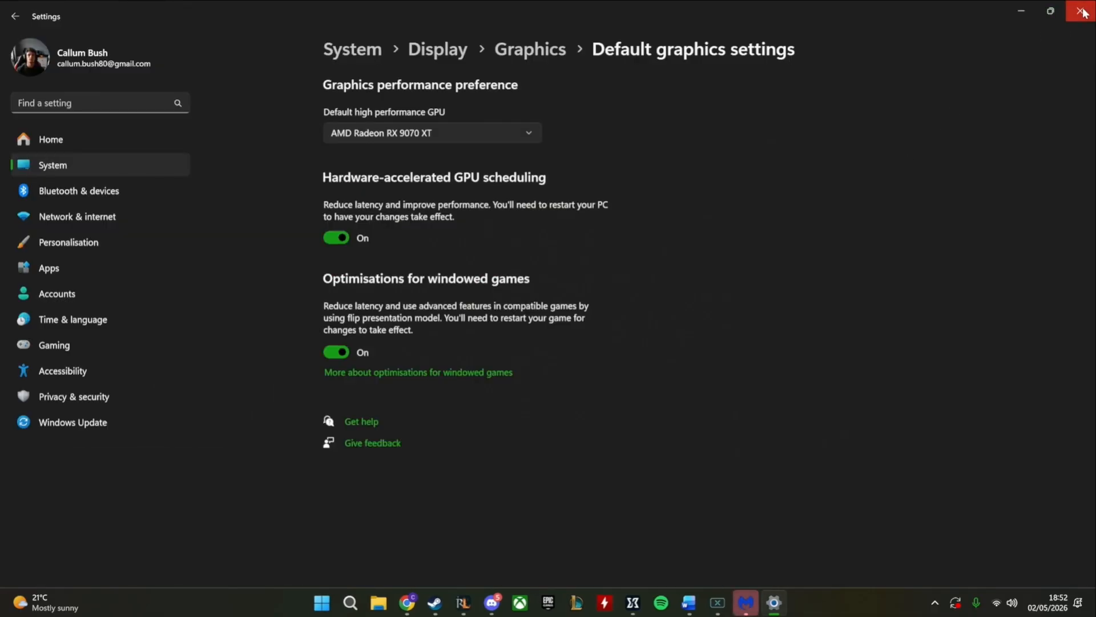
pyautogui.click(1080, 11)
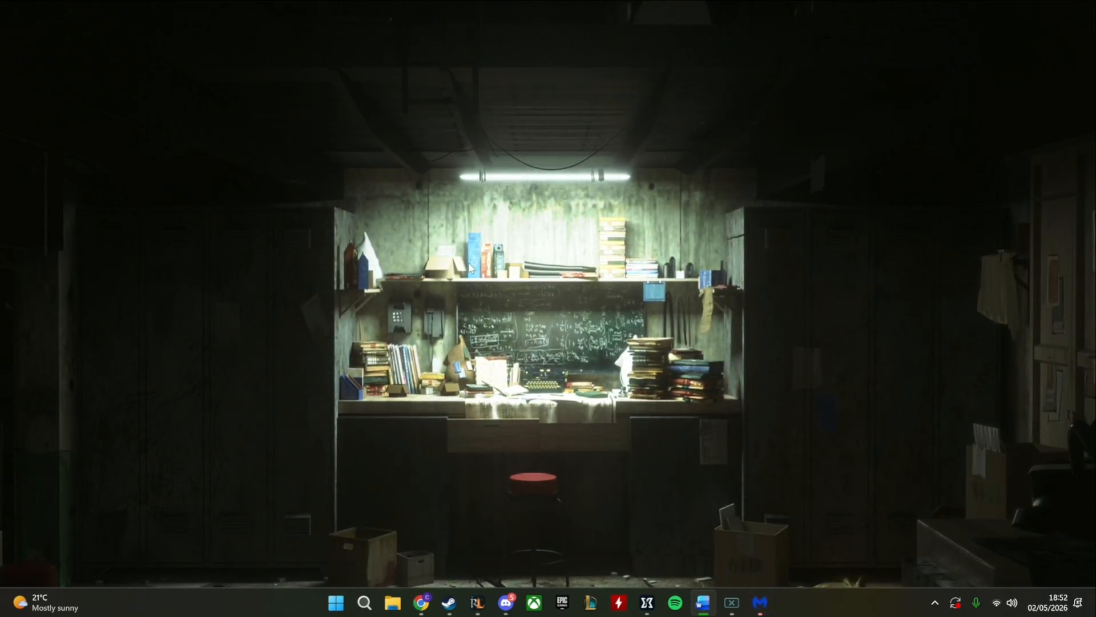
pyautogui.press('super+s')
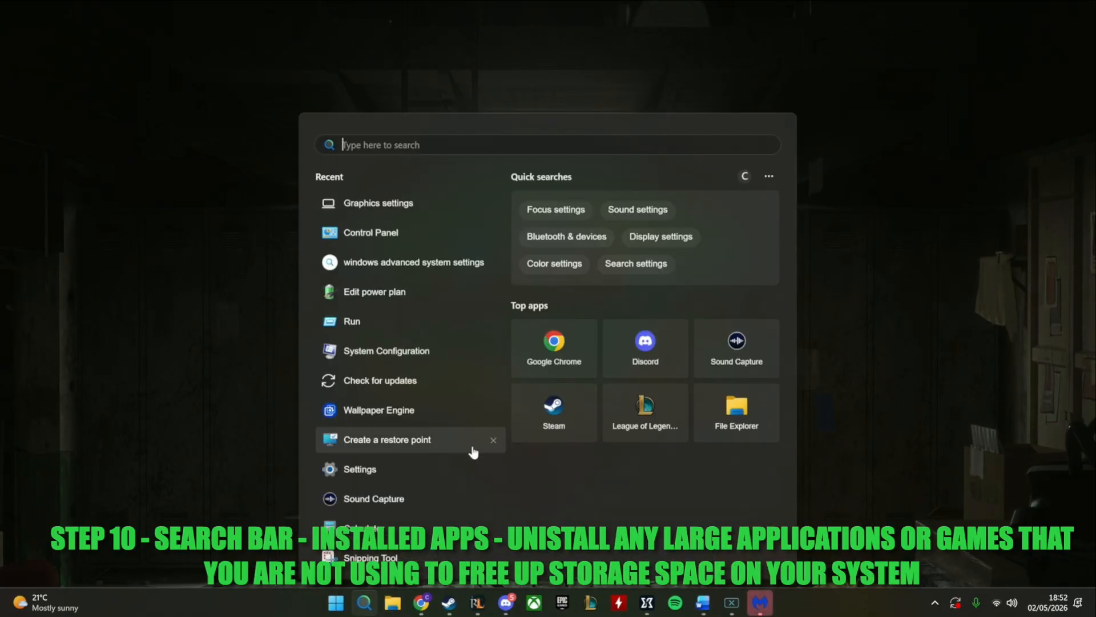
pyautogui.write('back')
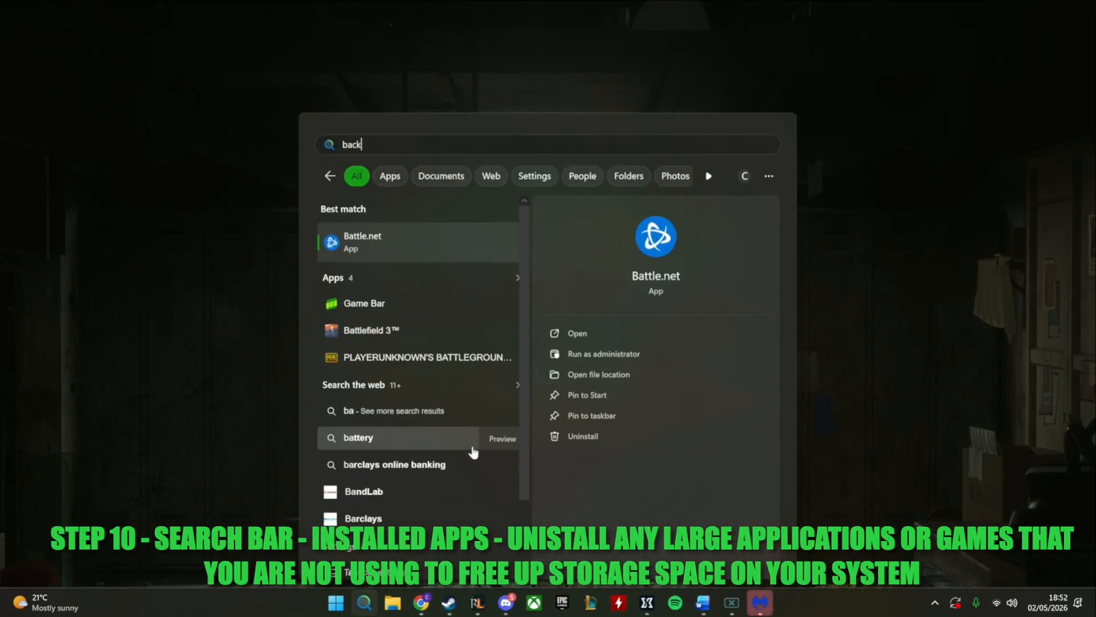
pyautogui.write('grpimd')
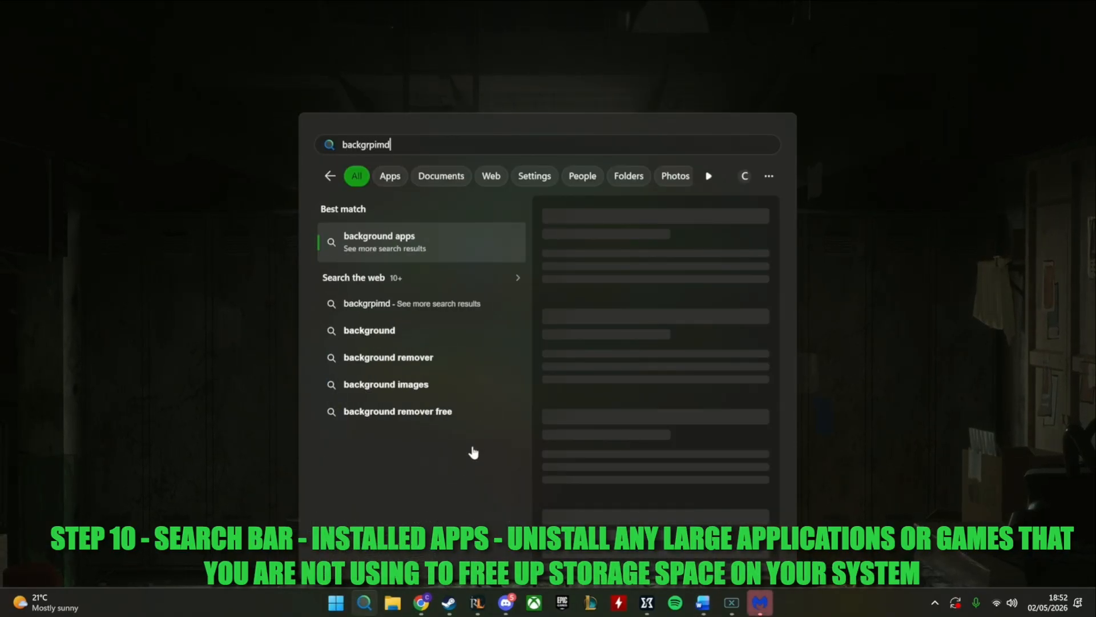
pyautogui.press('BackSpace')
pyautogui.press('BackSpace')
pyautogui.press('BackSpace')
pyautogui.press('BackSpace')
pyautogui.press('BackSpace')
pyautogui.press('BackSpace')
pyautogui.press('BackSpace')
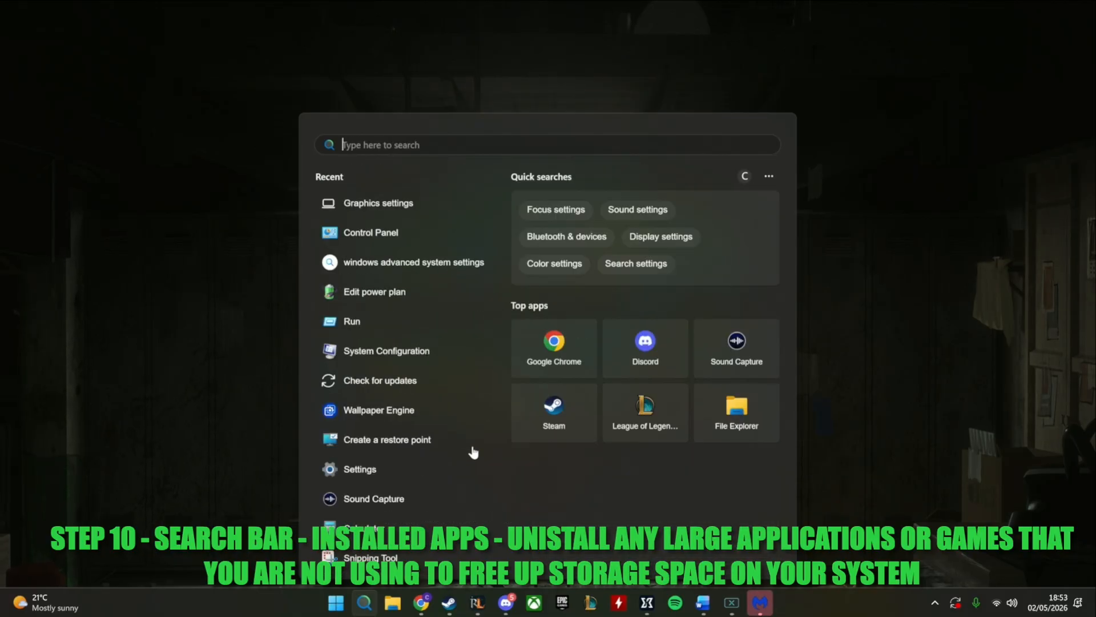
# Search Windows for "apps" and open Settings, find "app" there, and browse the Default apps page
pyautogui.write('apps')
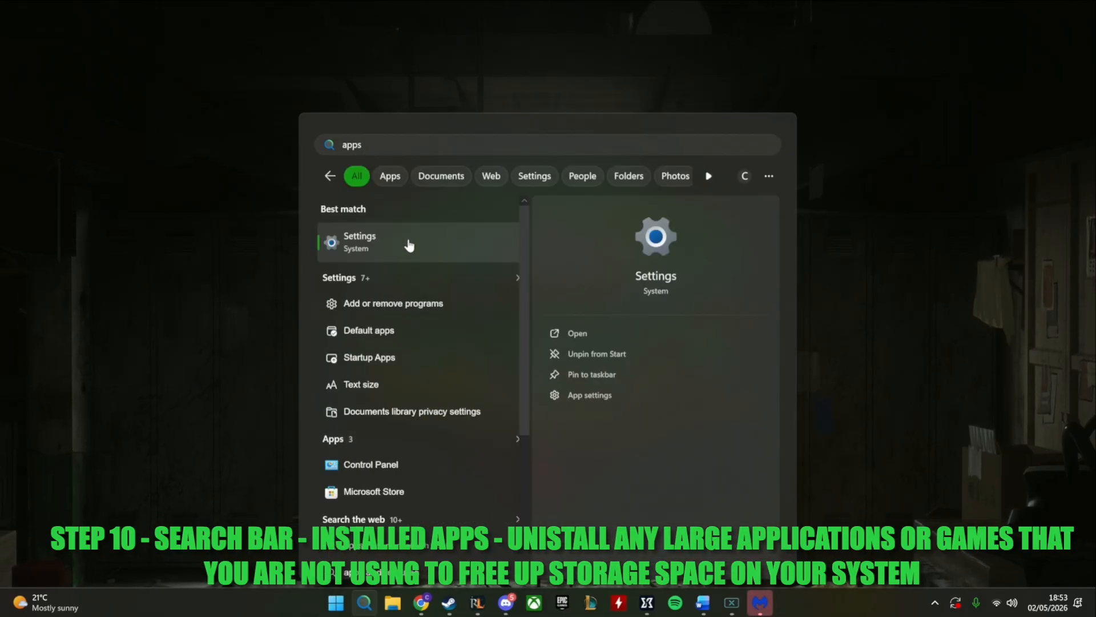
pyautogui.click(409, 245)
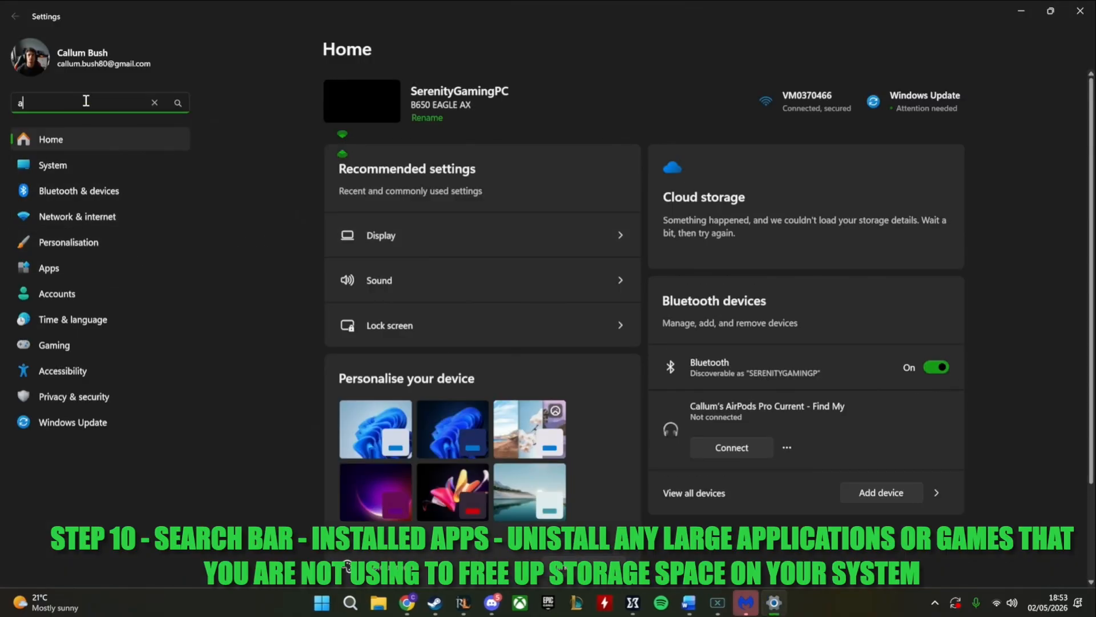
pyautogui.write('pp')
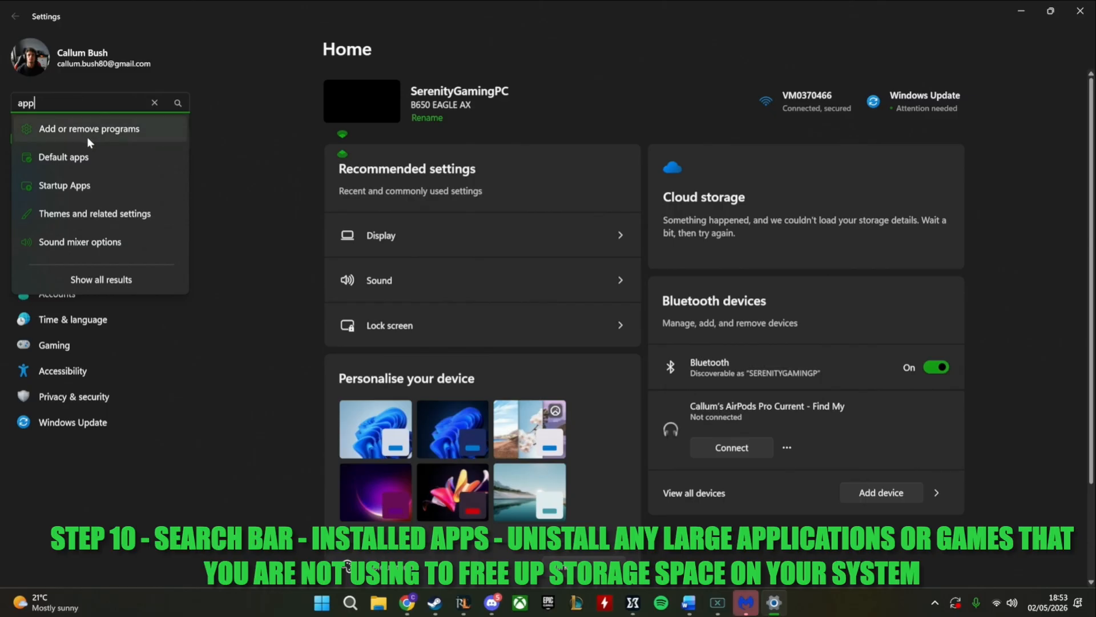
pyautogui.click(83, 164)
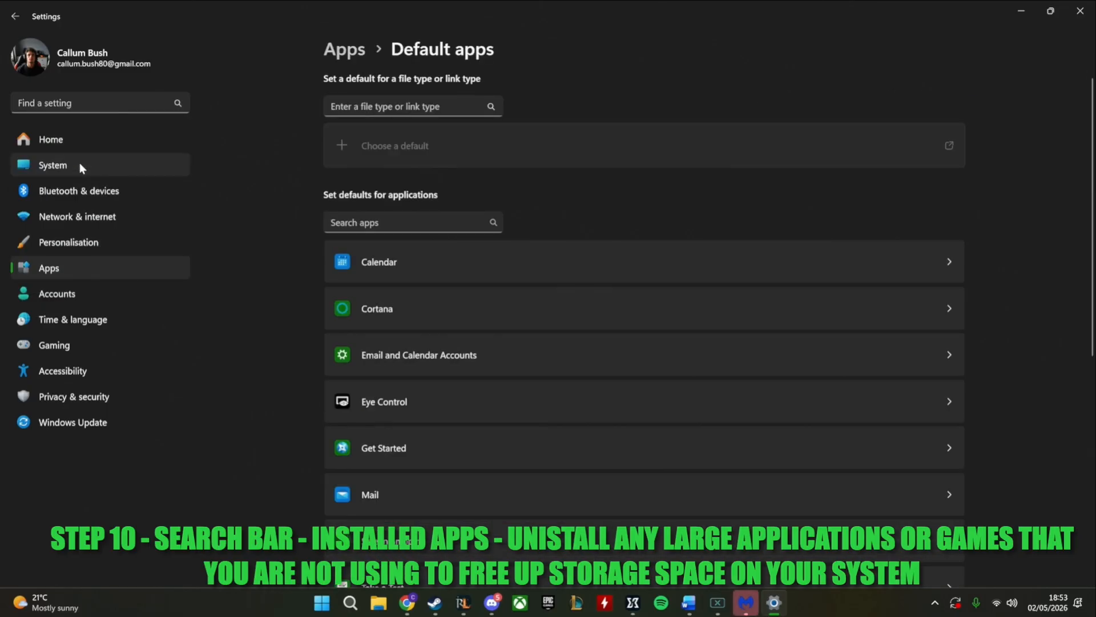
pyautogui.scroll(-5, 501, 228)
pyautogui.scroll(-8, 502, 231)
# Find "background app" in Settings and open the Installed apps page
pyautogui.click(83, 109)
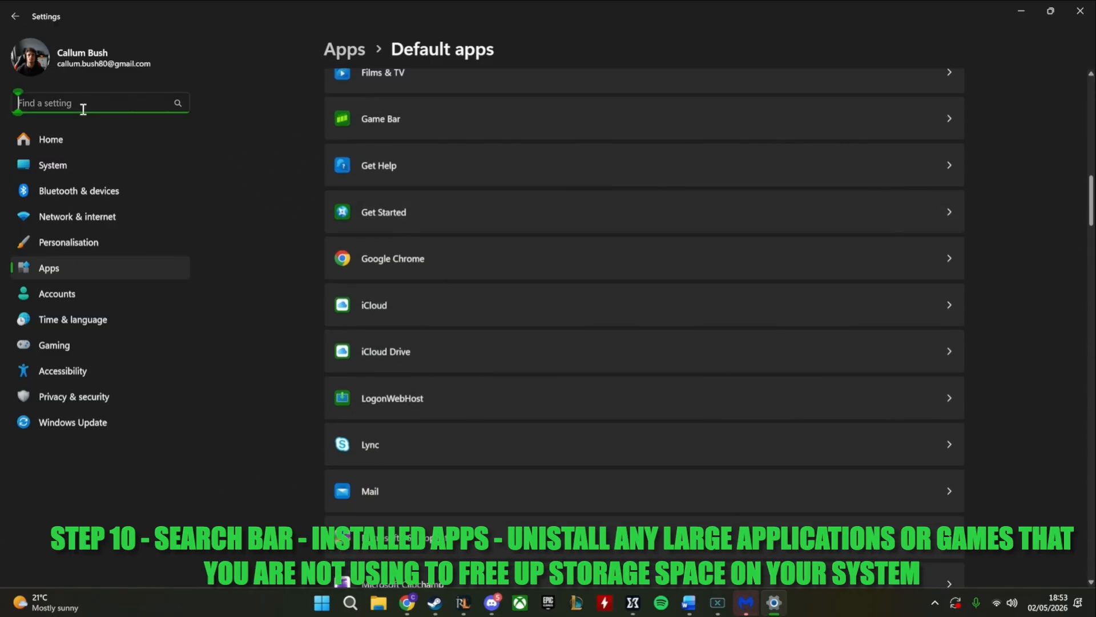
pyautogui.write('back')
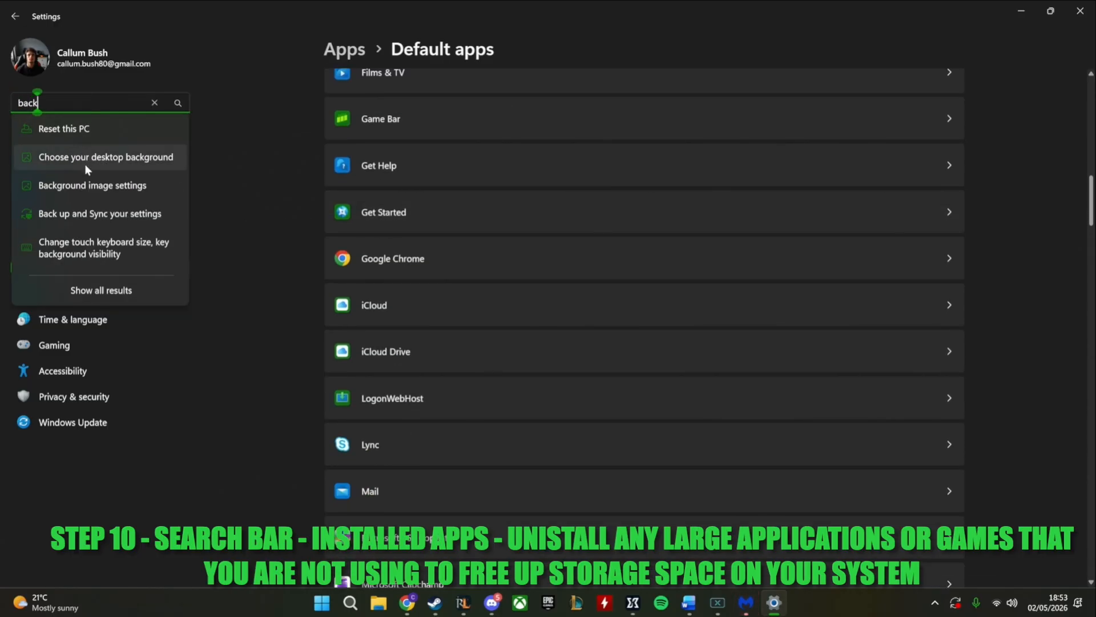
pyautogui.press('BackSpace')
pyautogui.press('BackSpace')
pyautogui.press('BackSpace')
pyautogui.press('BackSpace')
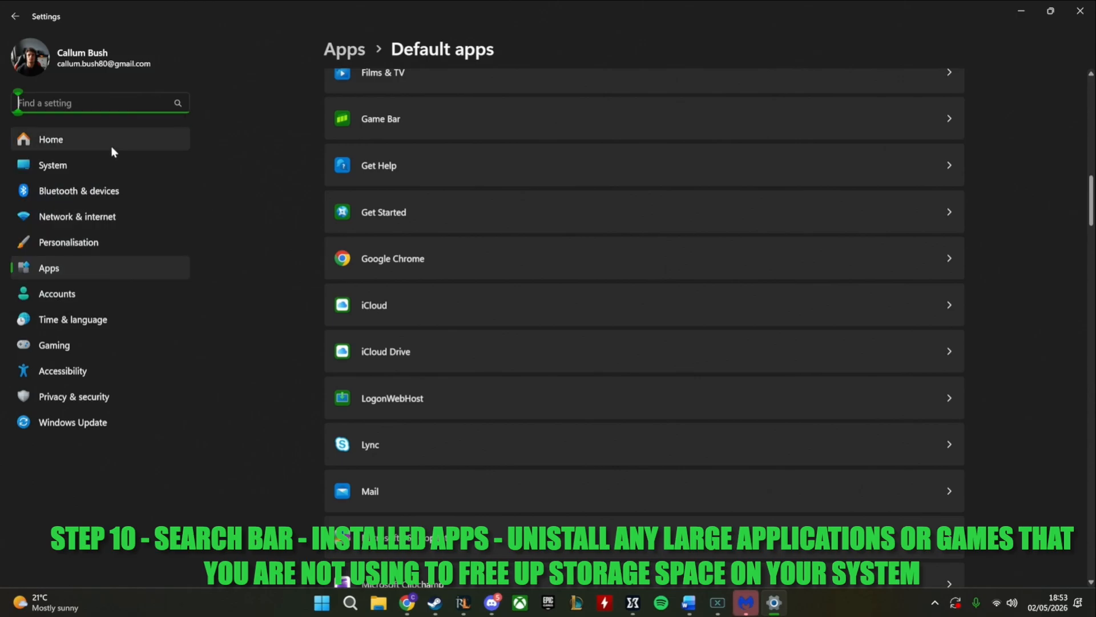
pyautogui.write('back')
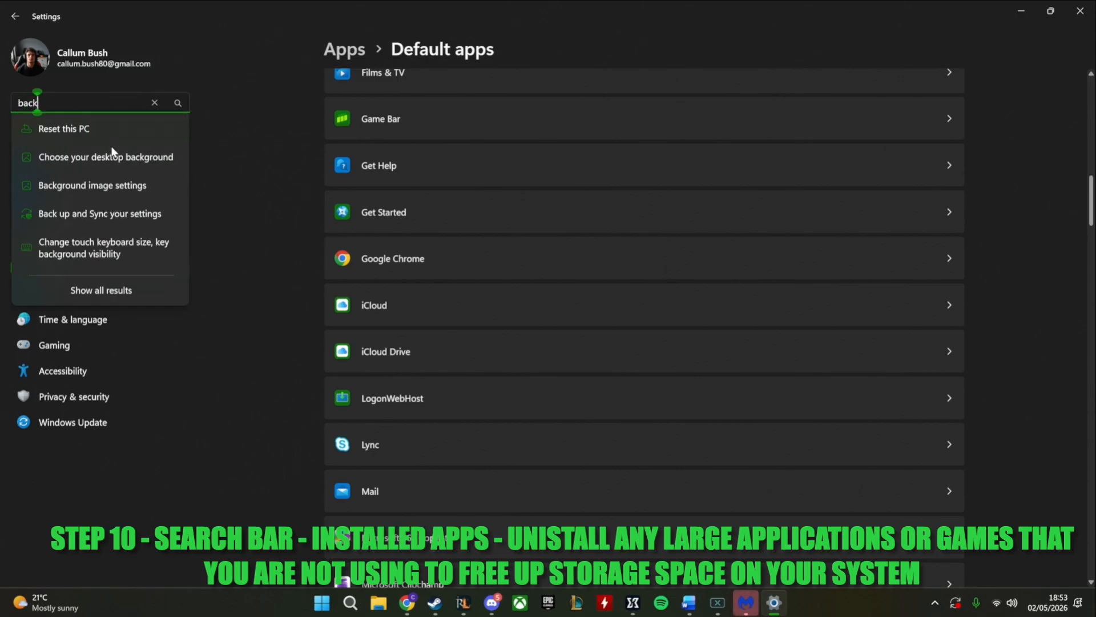
pyautogui.write('ground')
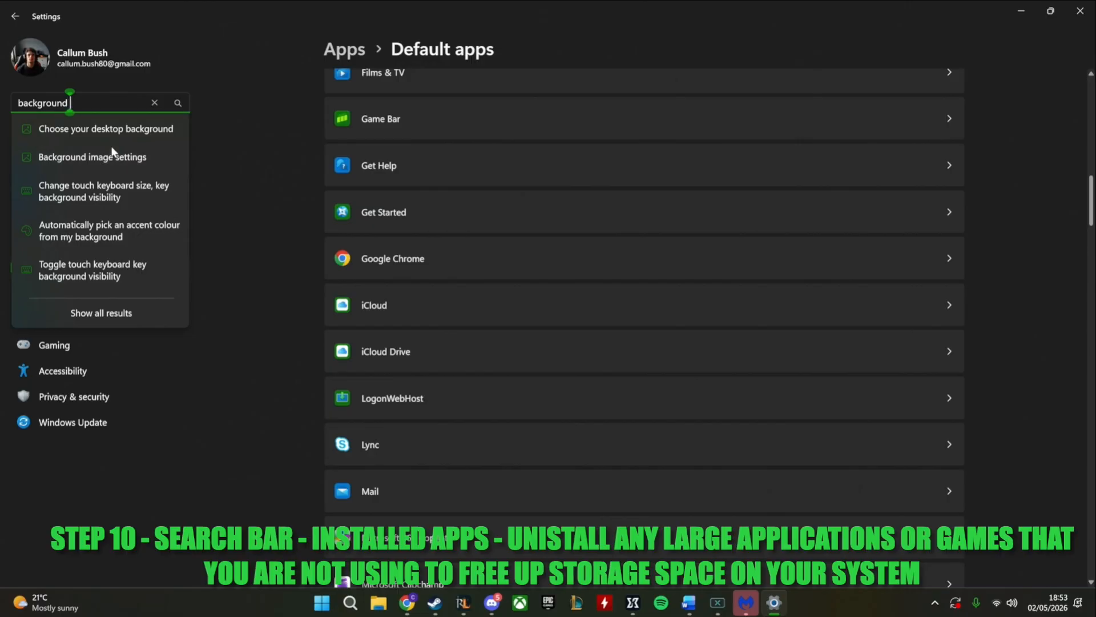
pyautogui.write(' app')
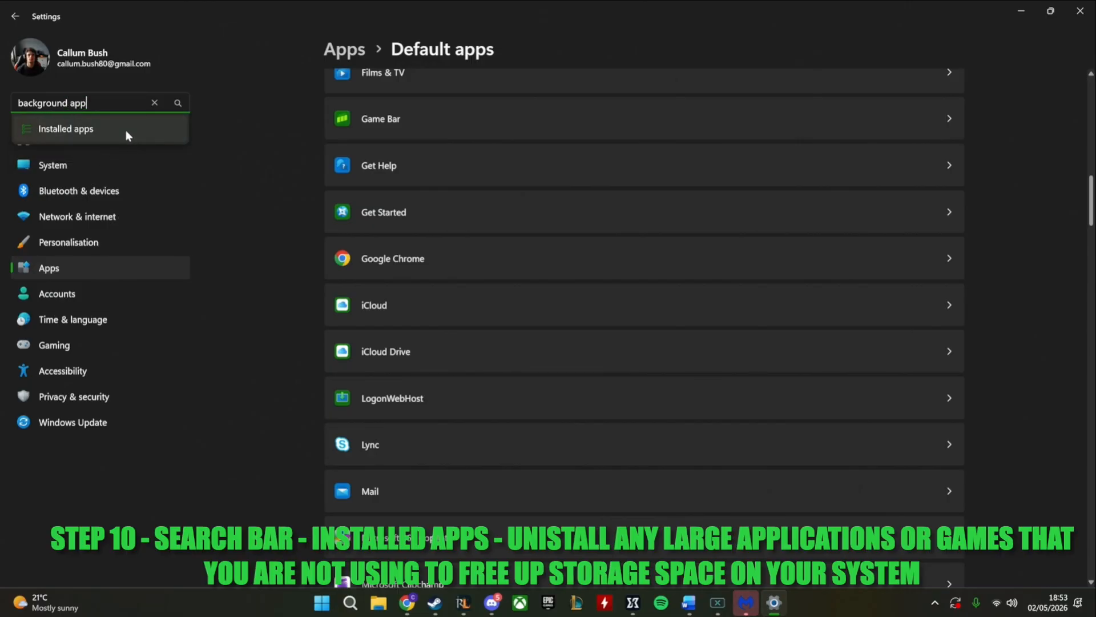
pyautogui.click(126, 130)
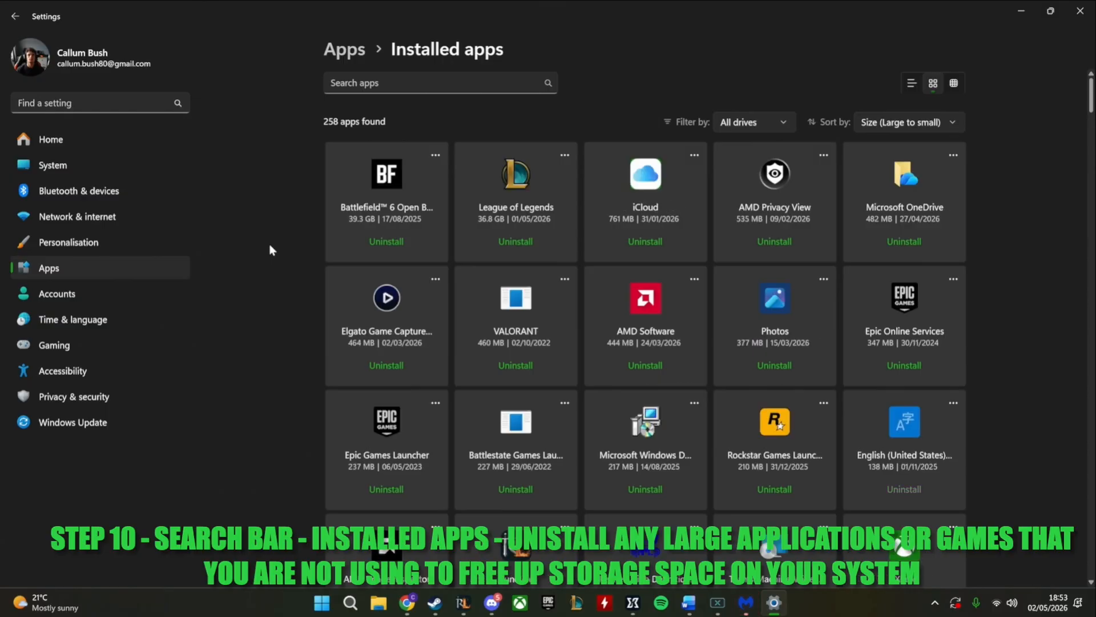
# Examine the installed apps list with its drive filter and size sorting for large unused apps or games, and minimize Settings
pyautogui.click(731, 122)
pyautogui.click(722, 120)
pyautogui.click(906, 123)
pyautogui.click(903, 129)
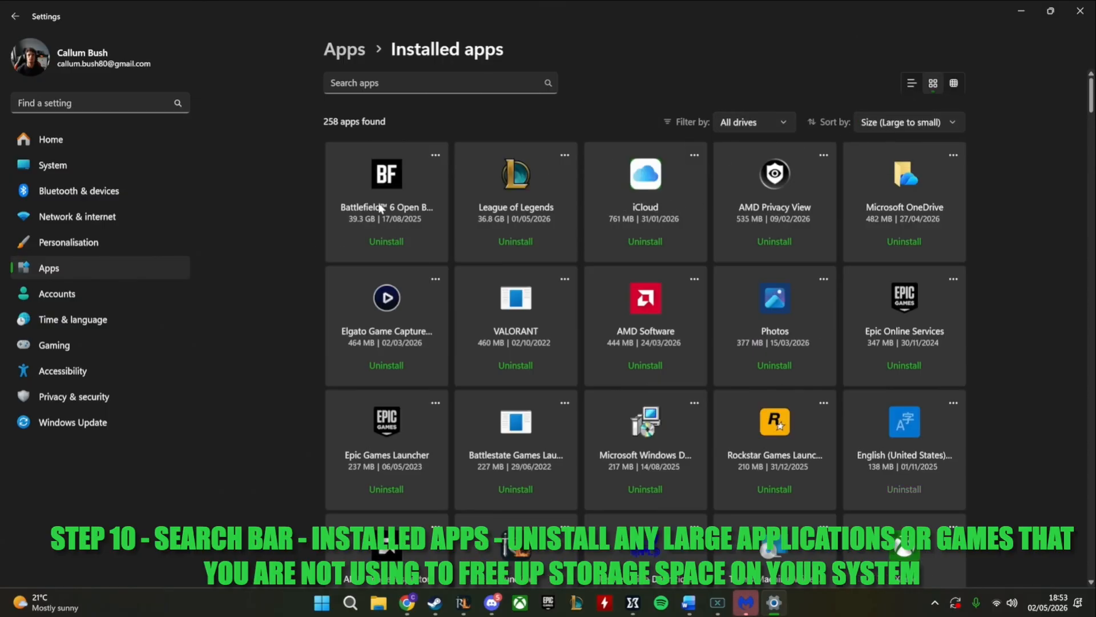
pyautogui.scroll(-3, 599, 248)
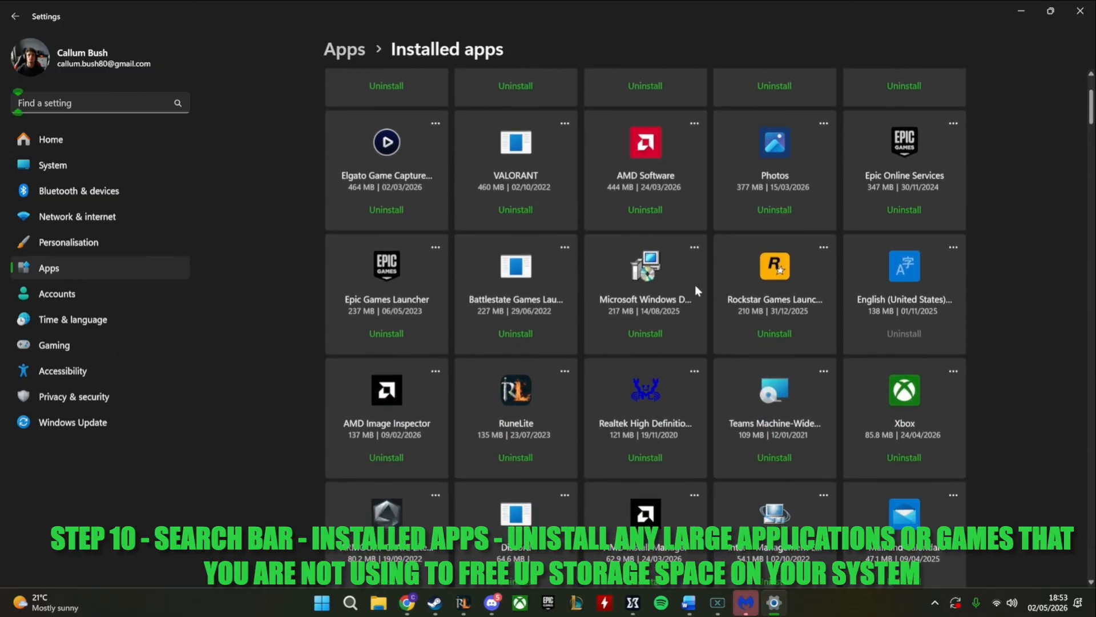
pyautogui.scroll(-3, 651, 292)
pyautogui.scroll(-2, 759, 316)
pyautogui.scroll(-3, 831, 316)
pyautogui.scroll(-5, 675, 344)
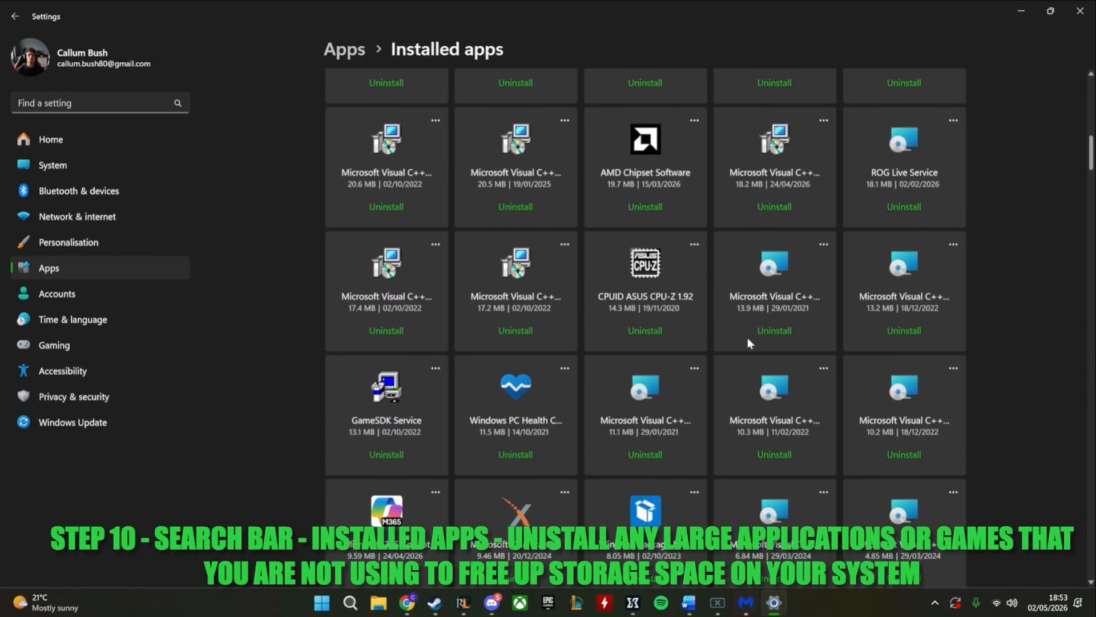
pyautogui.scroll(-10, 829, 398)
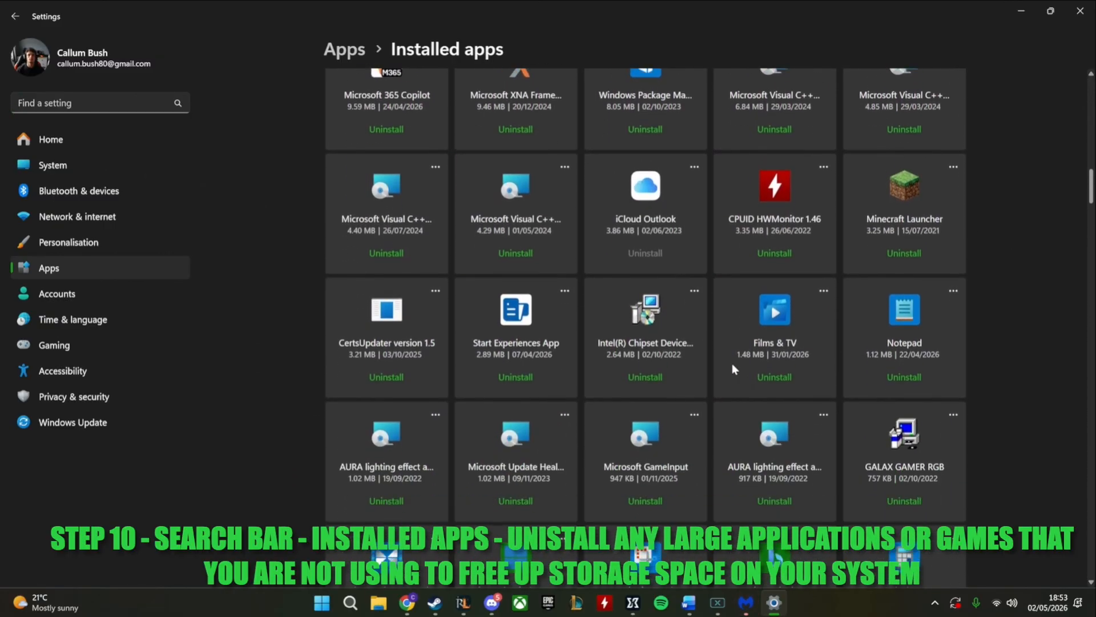
pyautogui.scroll(-15, 919, 372)
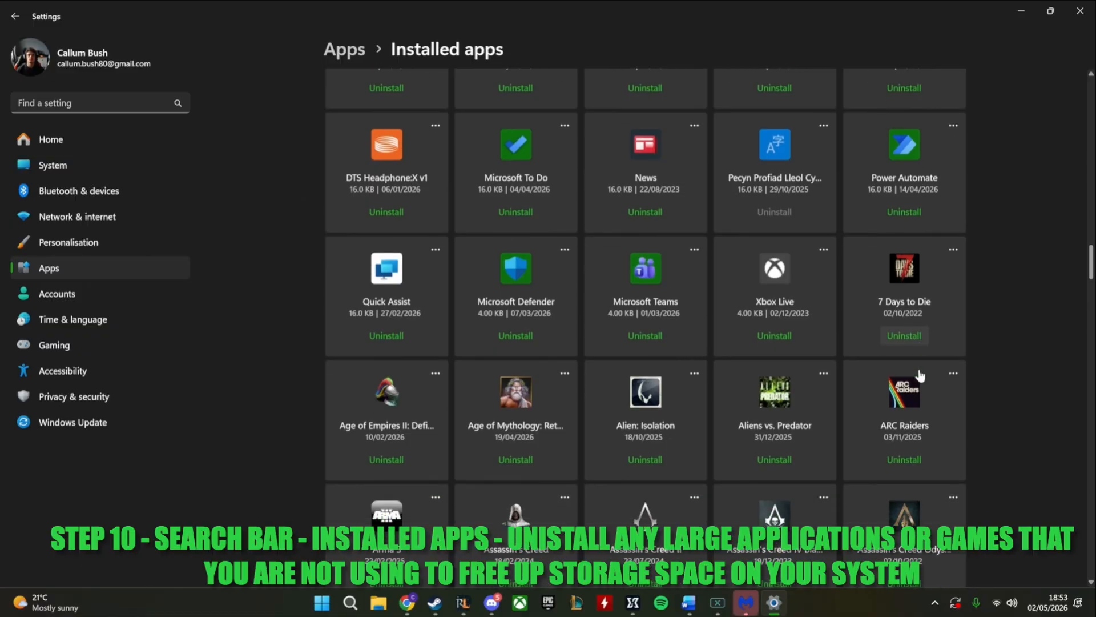
pyautogui.scroll(20, 1002, 323)
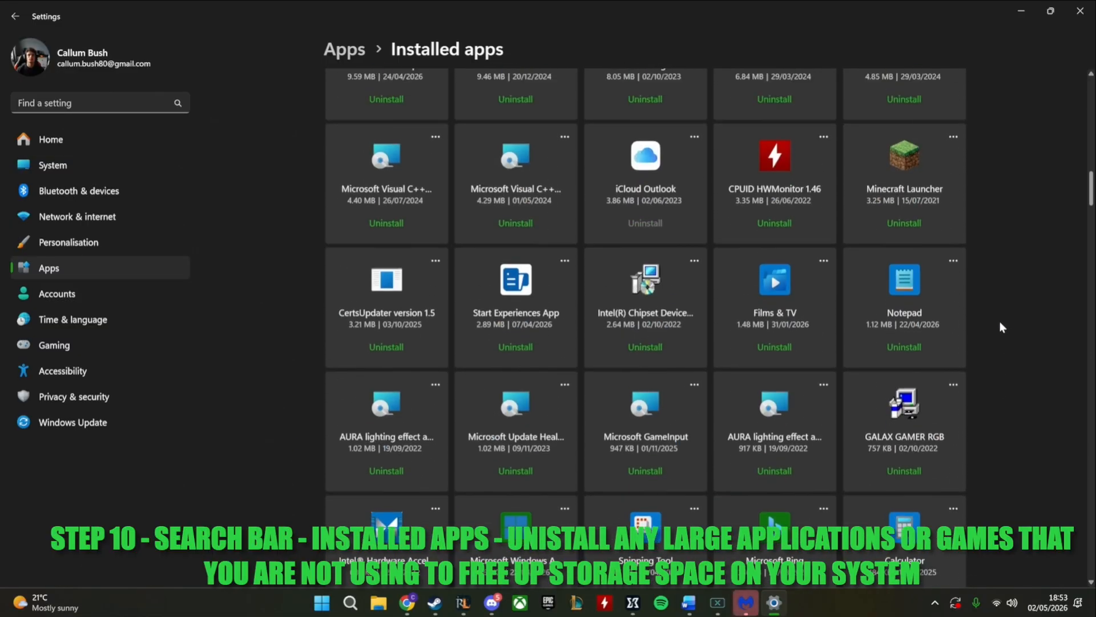
pyautogui.scroll(8, 698, 266)
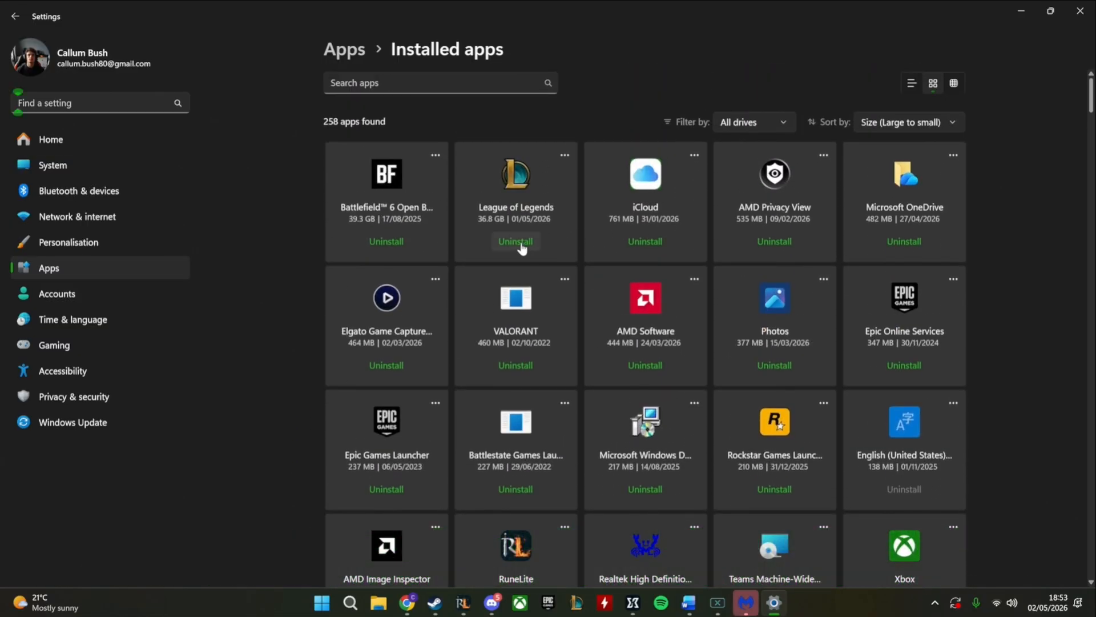
pyautogui.click(742, 122)
pyautogui.click(742, 123)
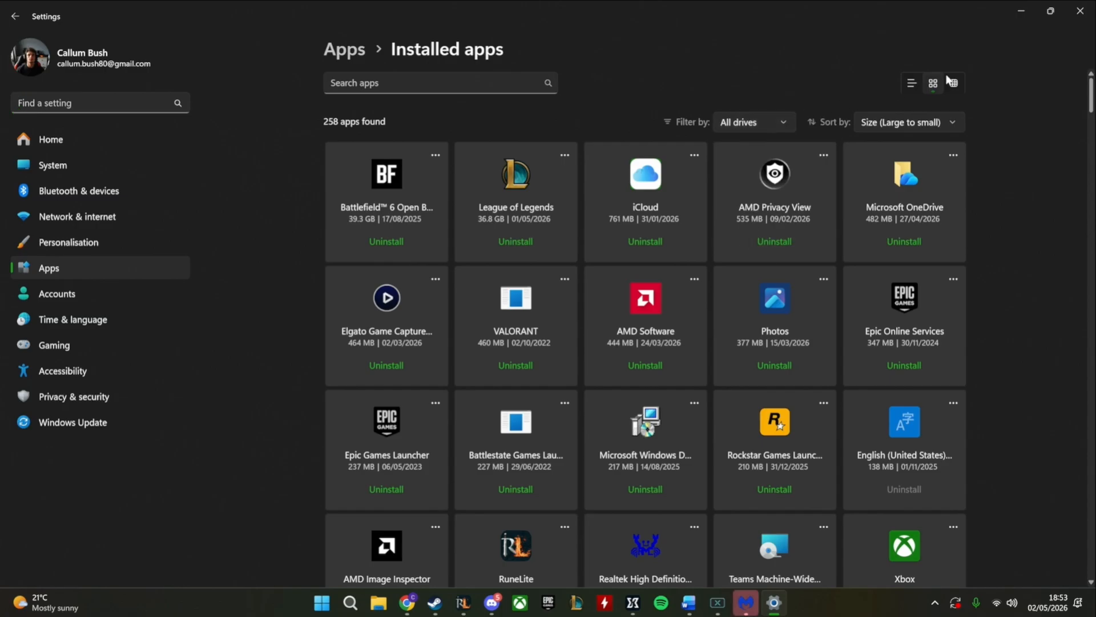
pyautogui.click(1021, 11)
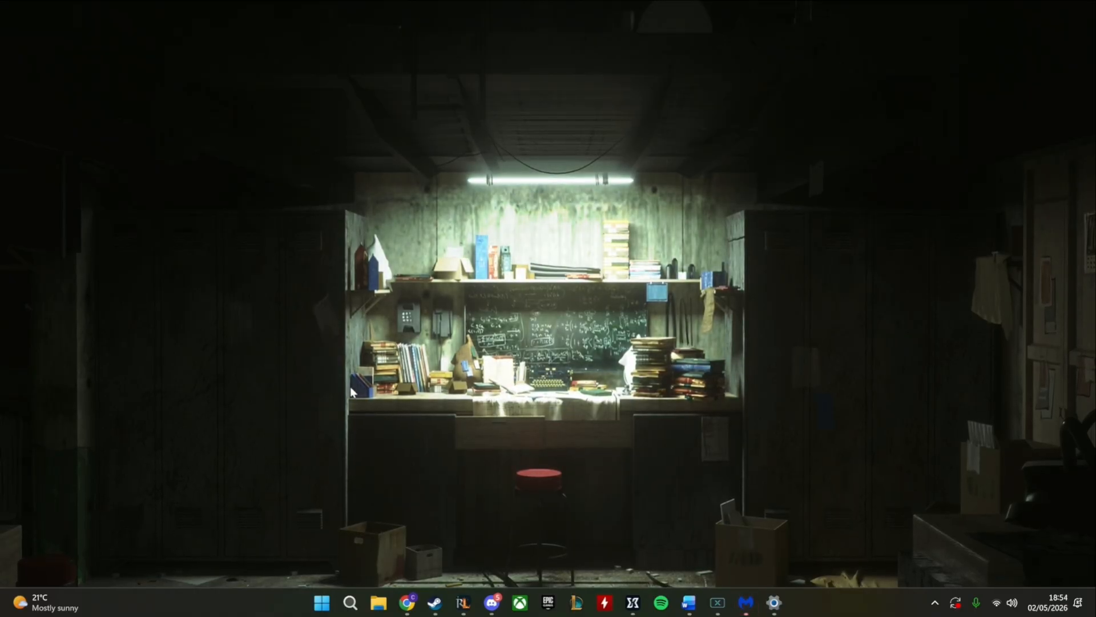
pyautogui.click(351, 603)
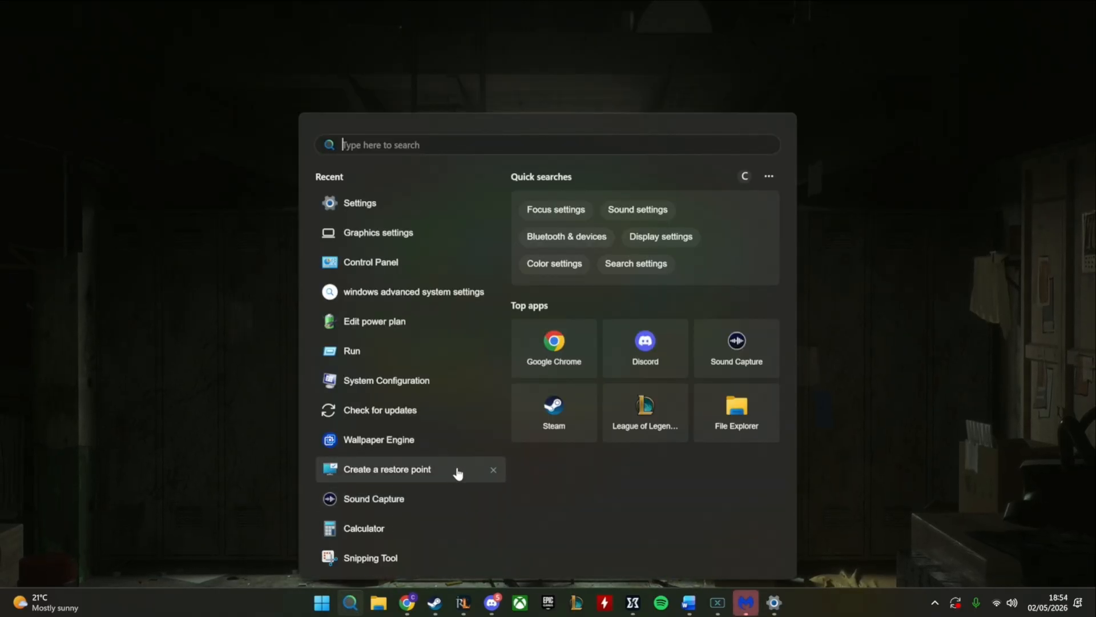
pyautogui.write('this')
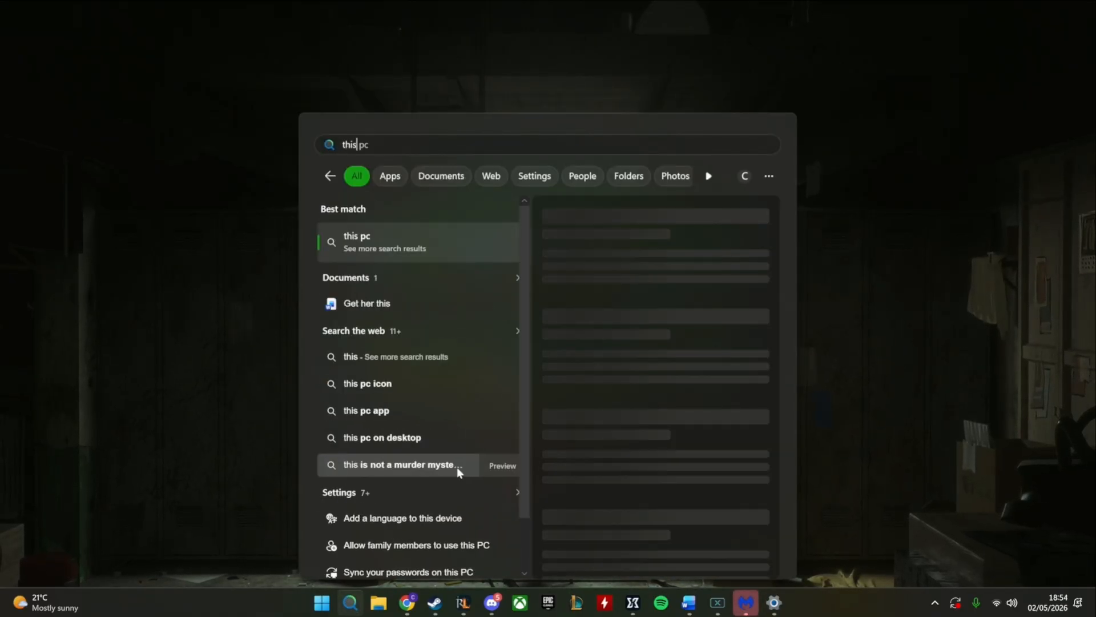
pyautogui.press('BackSpace')
pyautogui.press('BackSpace')
pyautogui.press('BackSpace')
pyautogui.press('BackSpace')
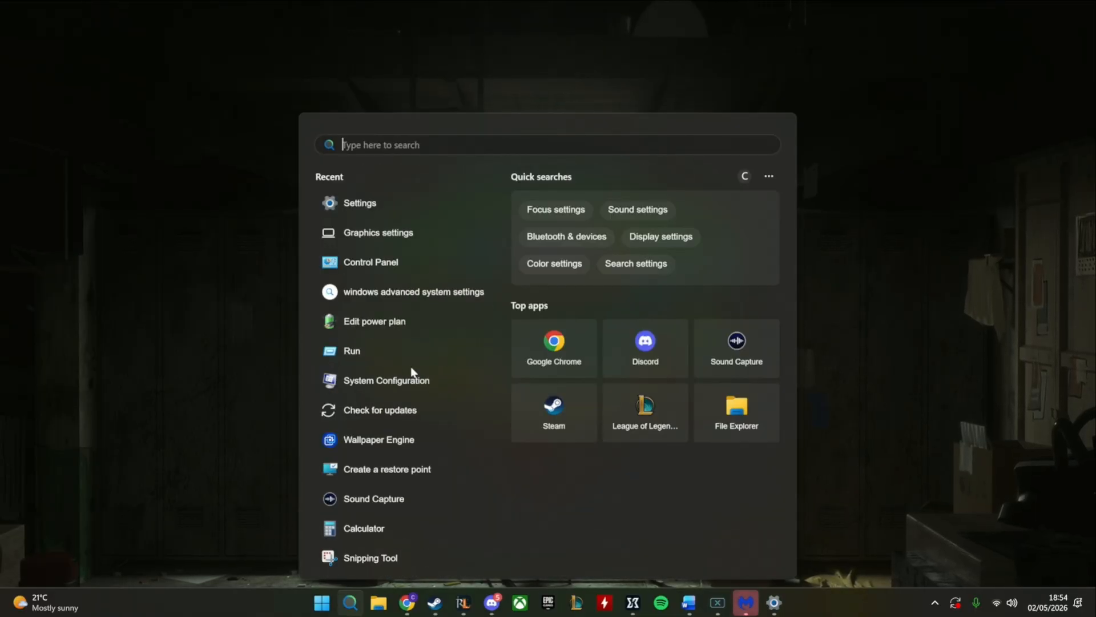
pyautogui.click(350, 206)
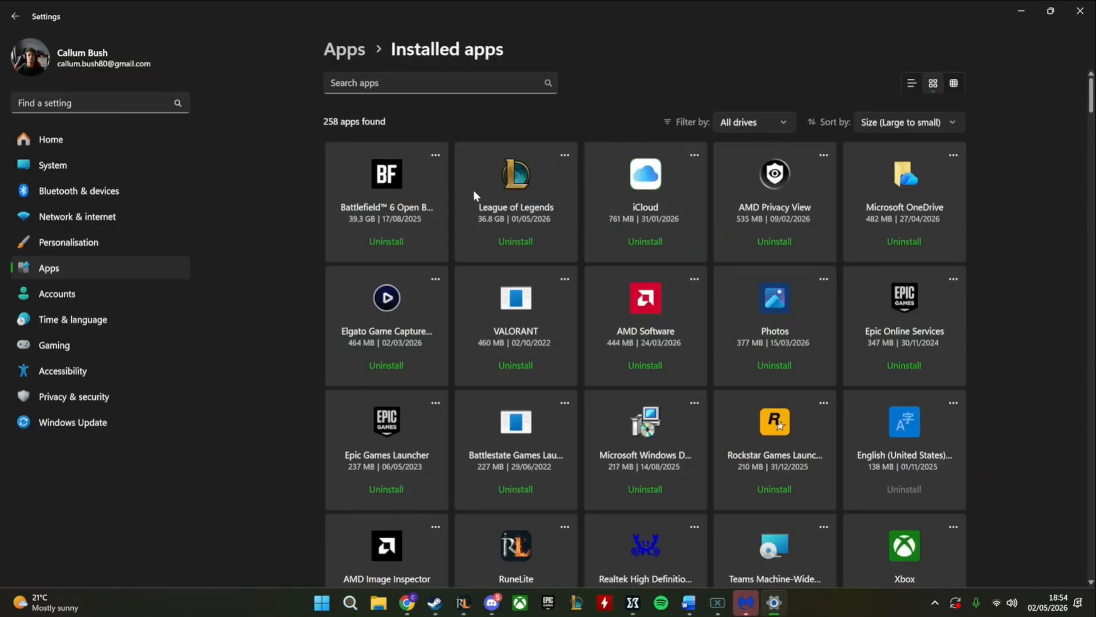
pyautogui.click(47, 142)
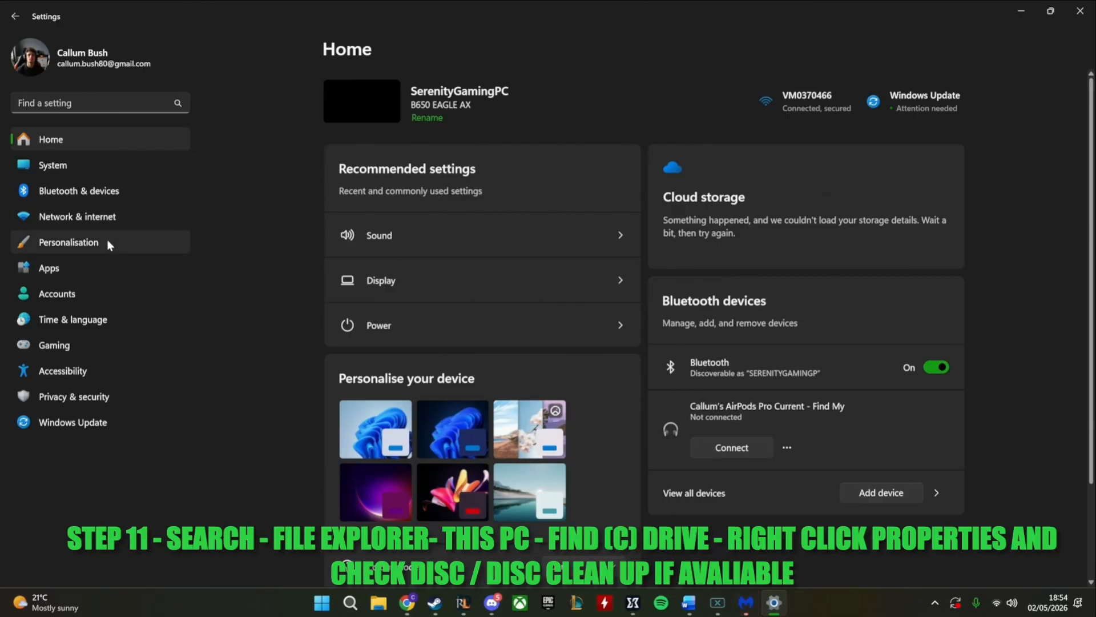
pyautogui.click(69, 103)
pyautogui.write('my pc')
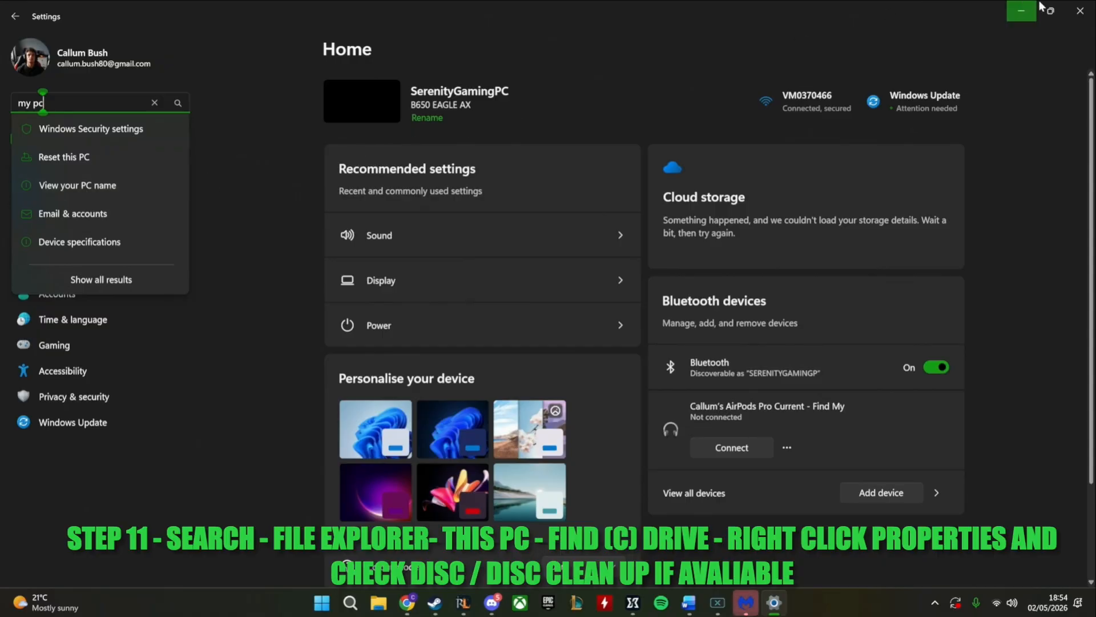
pyautogui.click(1080, 11)
pyautogui.press('super+s')
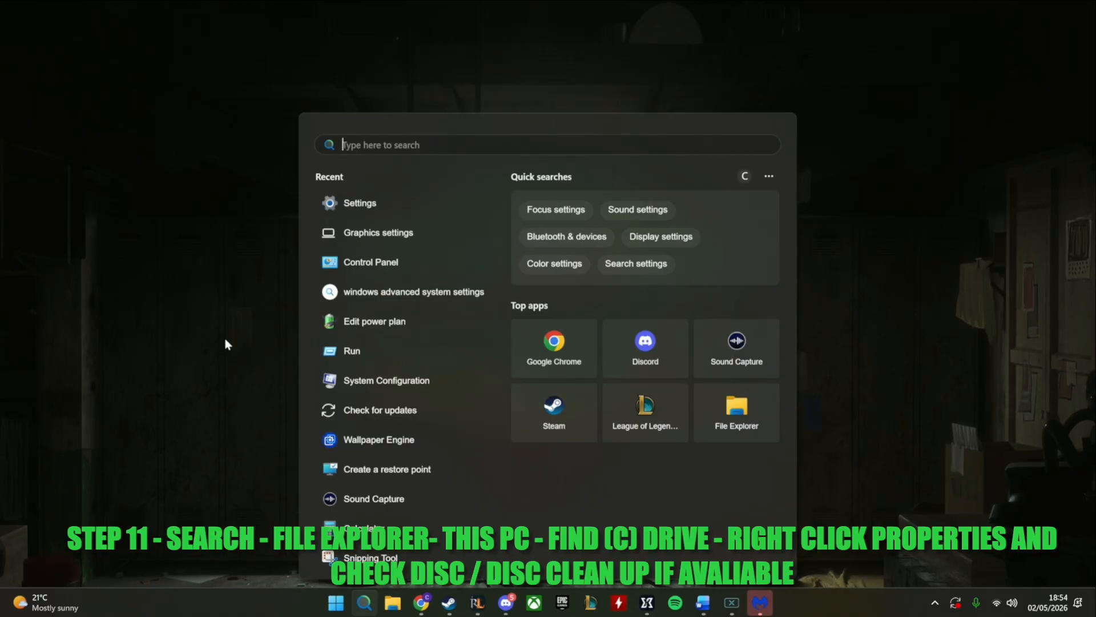
# Open This PC in File Explorer, view the SAMSUNG 500 GB SSD (C:) drive's Tools and Hardware properties, and close them
pyautogui.click(398, 602)
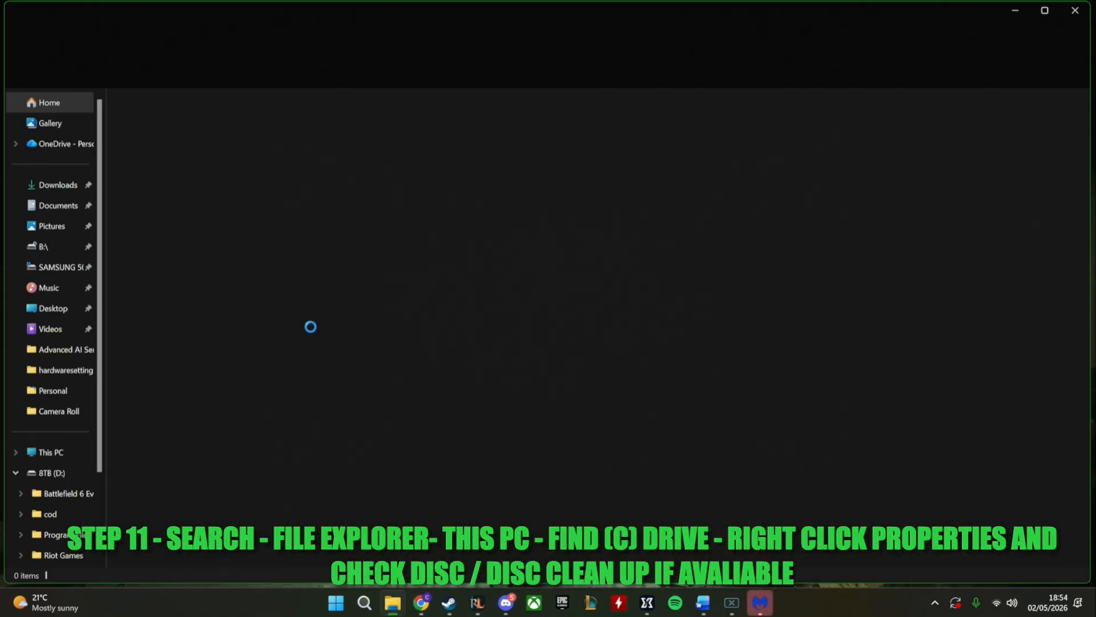
pyautogui.click(57, 452)
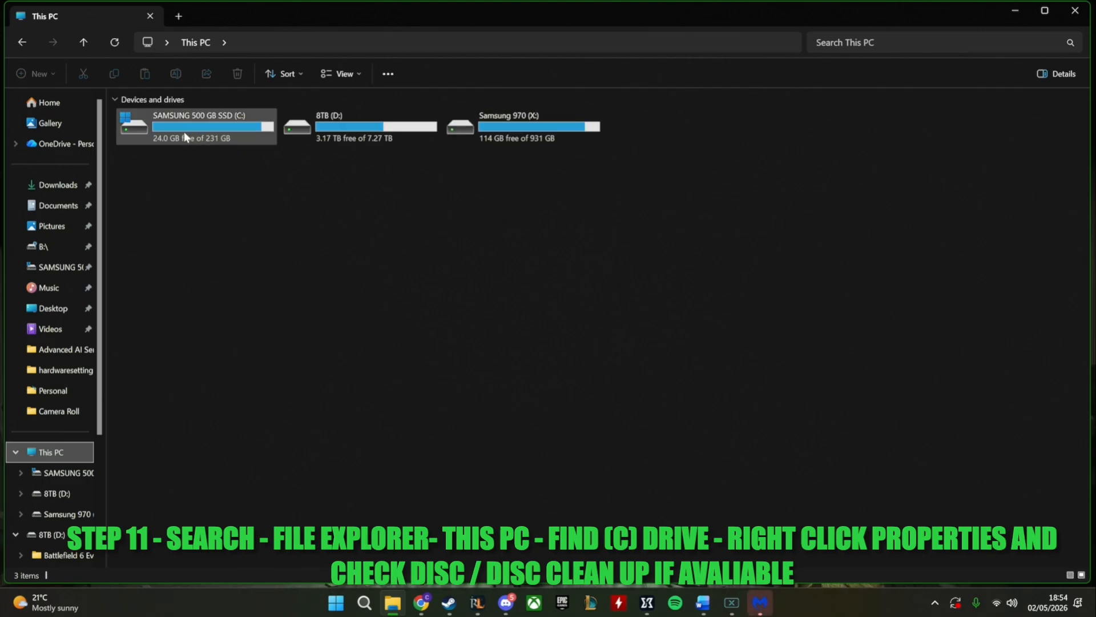
pyautogui.rightClick(198, 137)
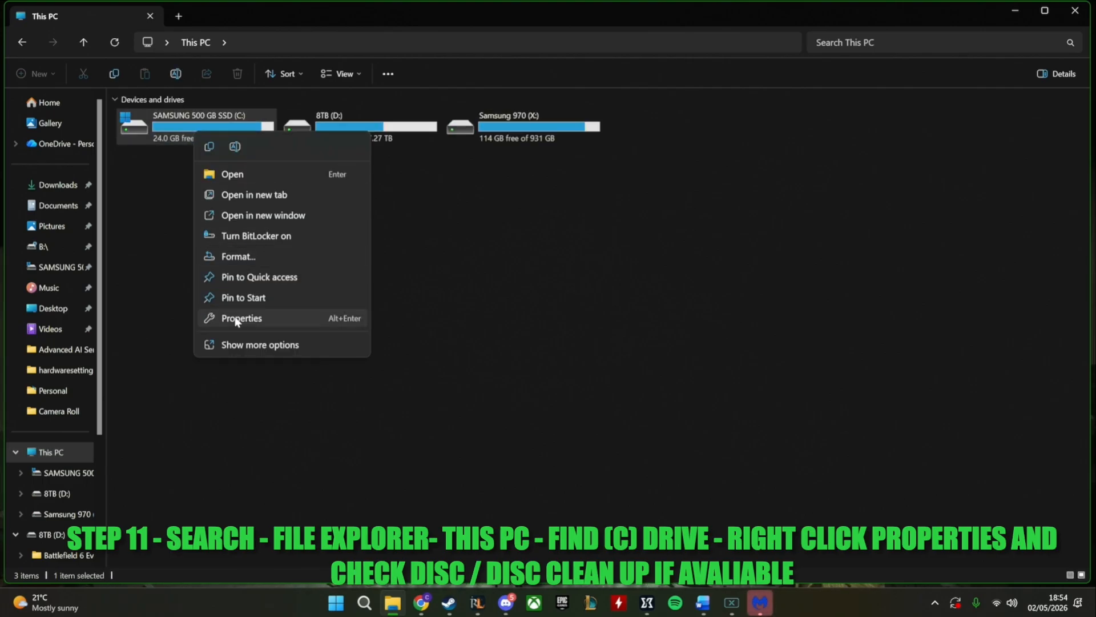
pyautogui.click(237, 319)
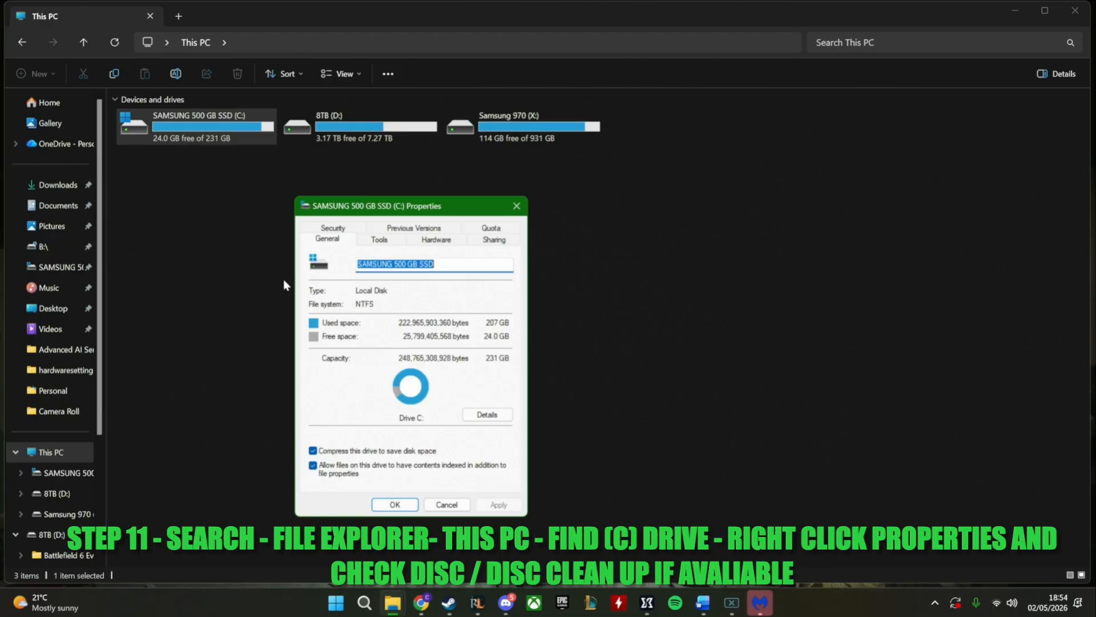
pyautogui.click(378, 240)
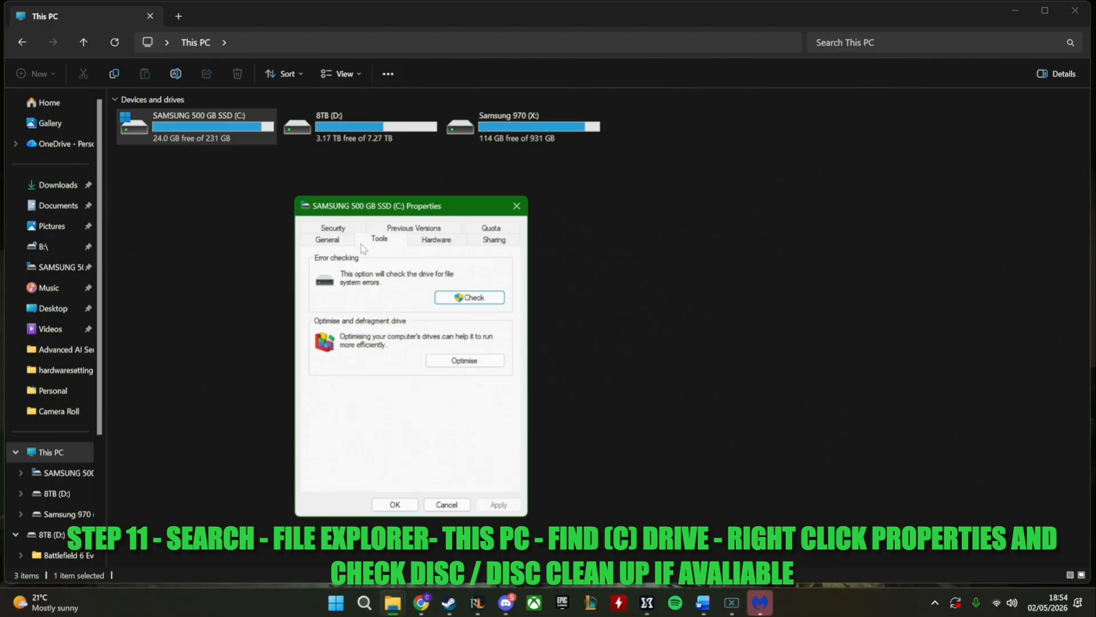
pyautogui.click(436, 240)
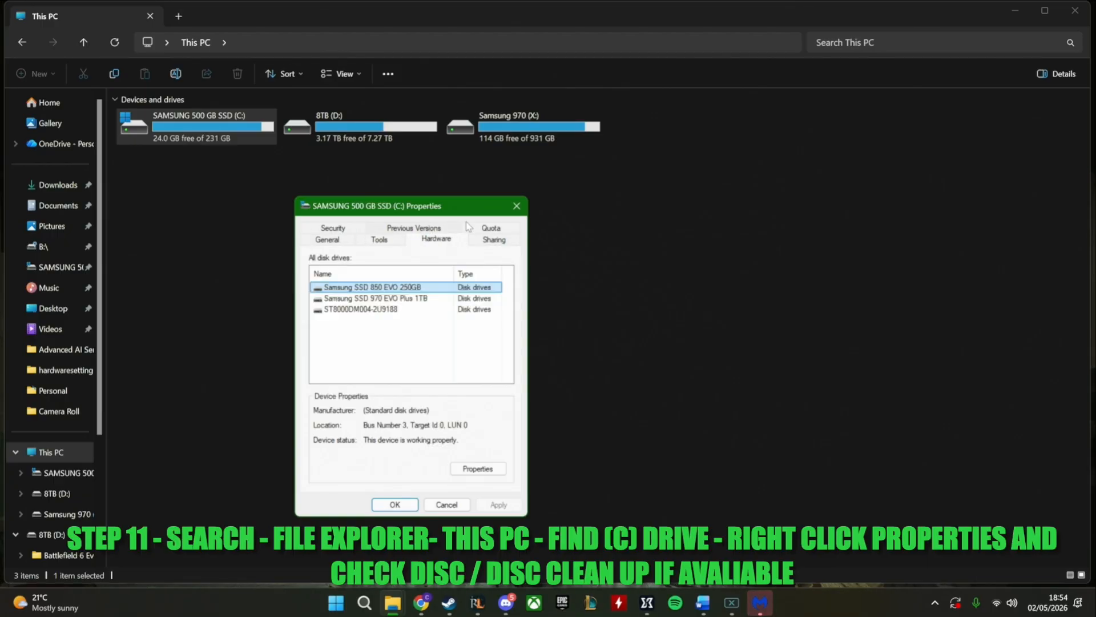
pyautogui.click(515, 206)
# Reopen the C: drive's properties, look through its Tools, Hardware, Sharing and Security pages, and open its storage usage details
pyautogui.rightClick(206, 135)
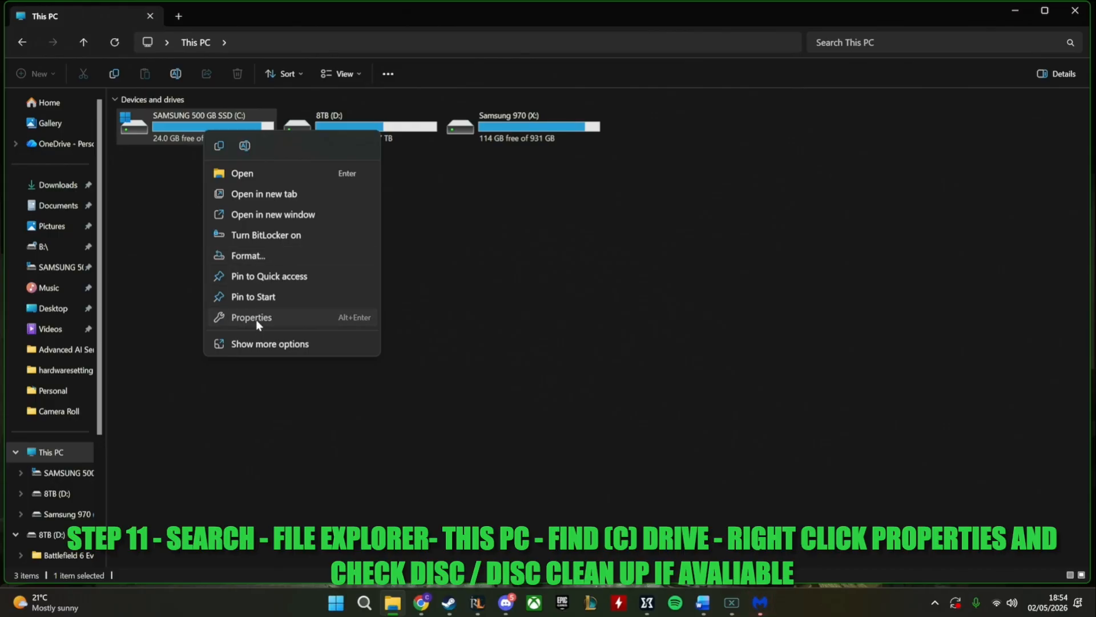
pyautogui.click(256, 321)
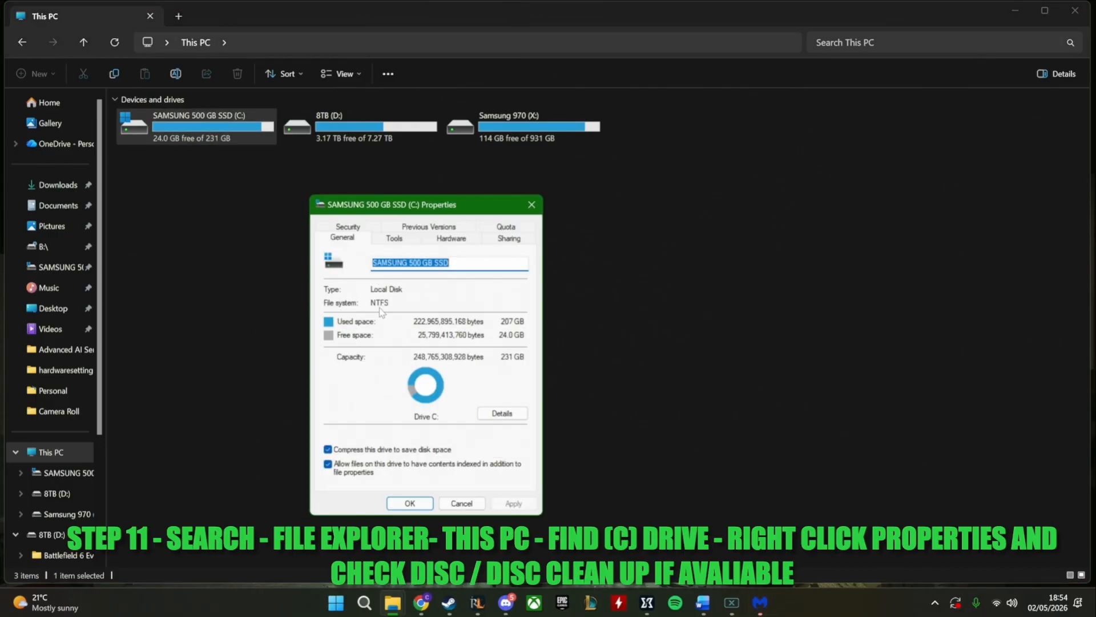
pyautogui.click(395, 240)
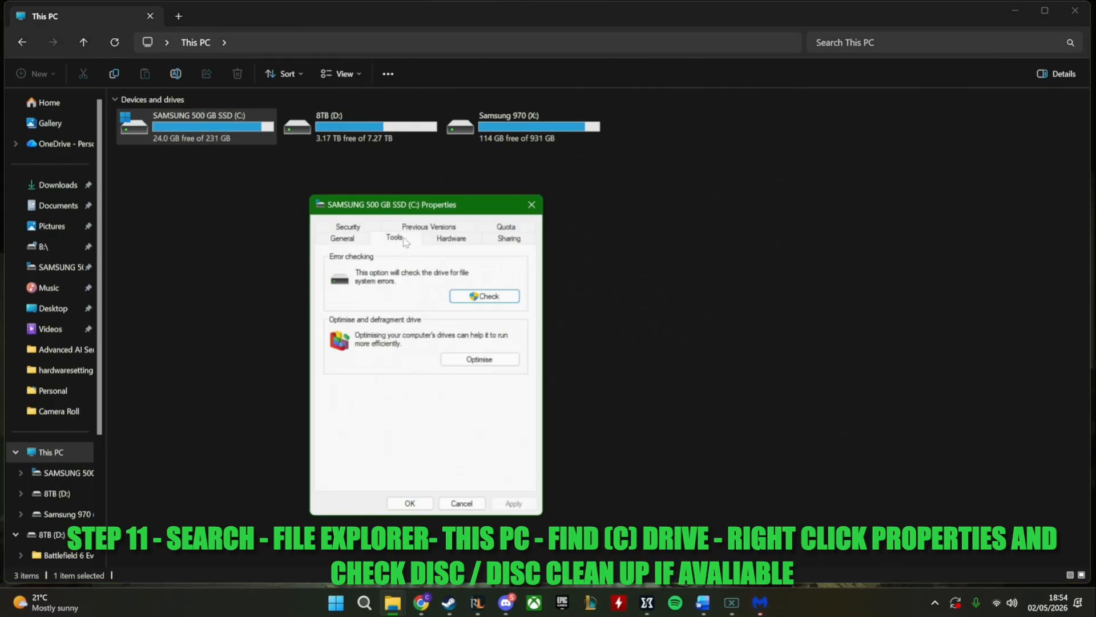
pyautogui.click(456, 239)
pyautogui.click(505, 241)
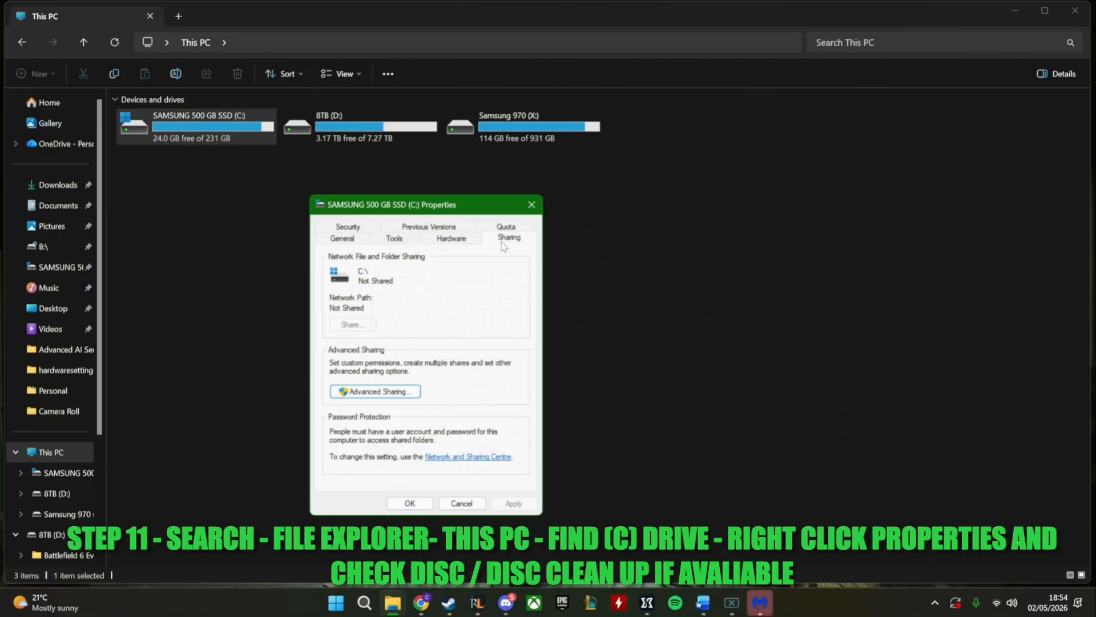
pyautogui.click(451, 238)
pyautogui.click(348, 227)
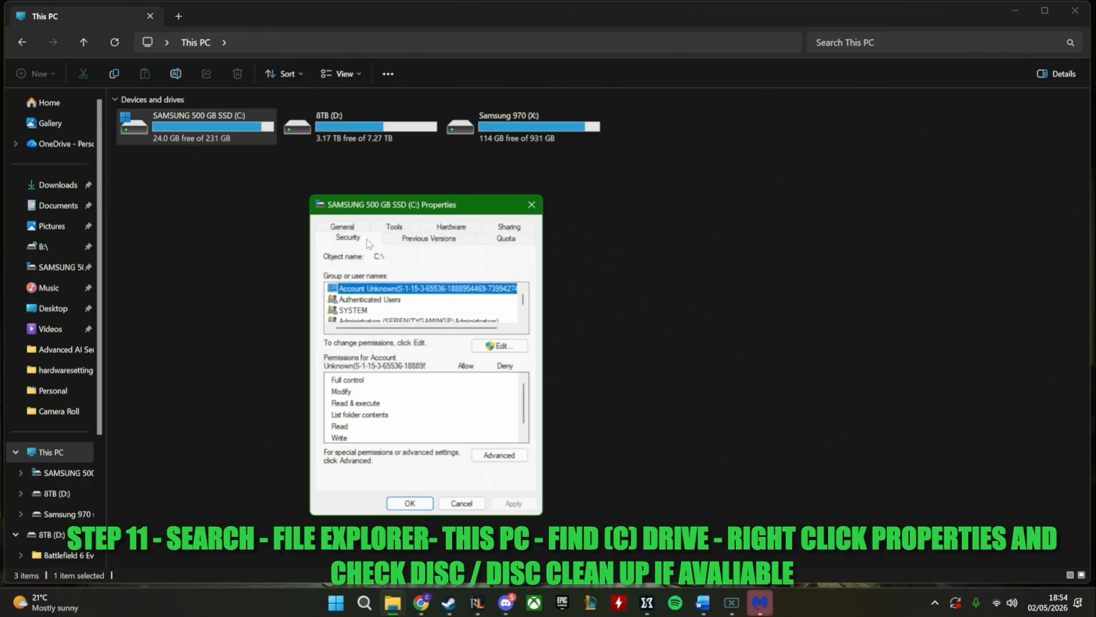
pyautogui.click(343, 238)
pyautogui.click(494, 414)
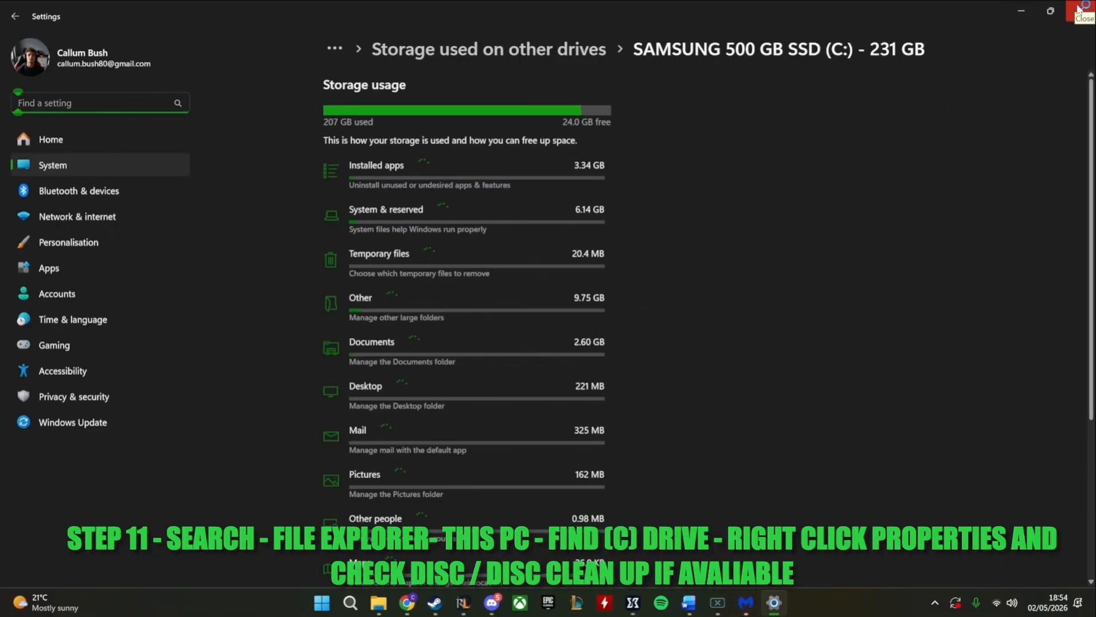
# Look through the C: drive's storage usage breakdown and close the storage details
pyautogui.scroll(-5, 780, 170)
pyautogui.scroll(5, 780, 170)
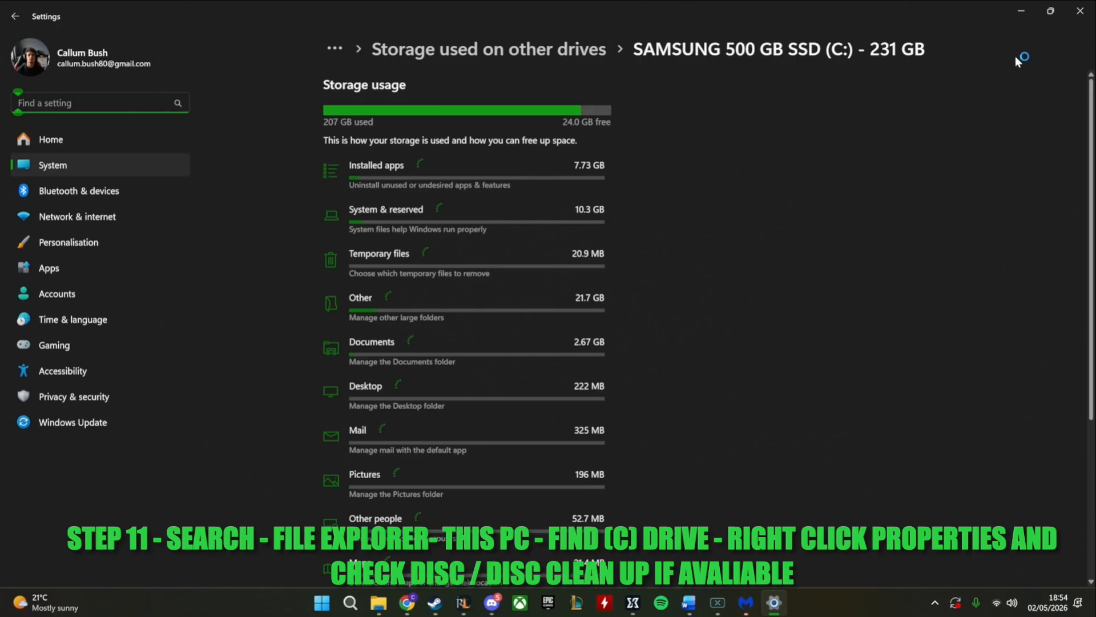
pyautogui.click(1074, 12)
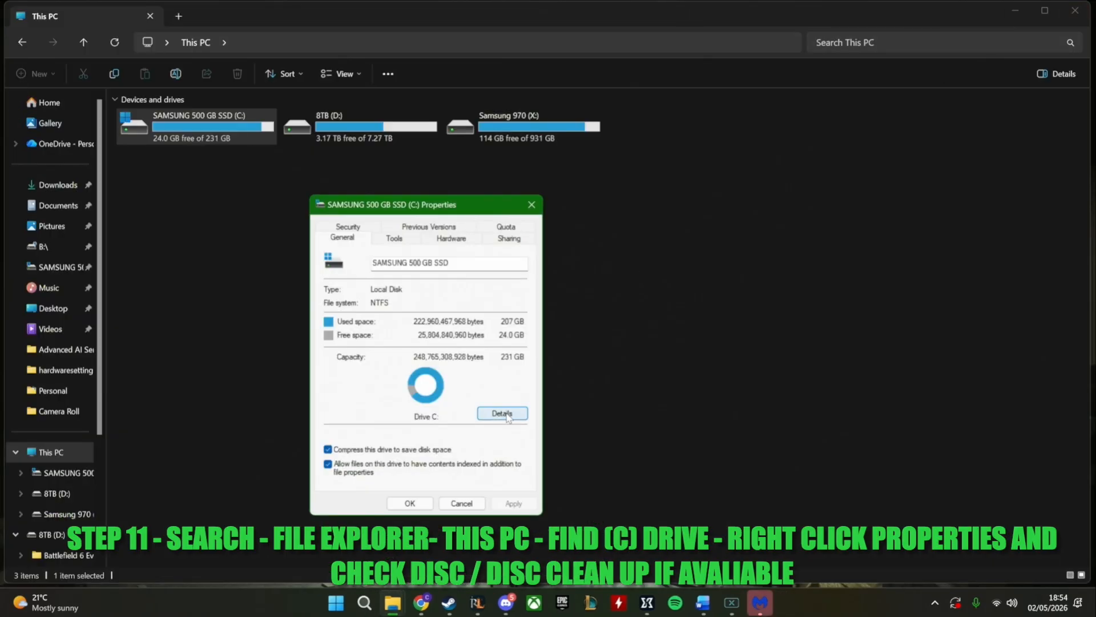
pyautogui.click(509, 418)
pyautogui.click(1085, 6)
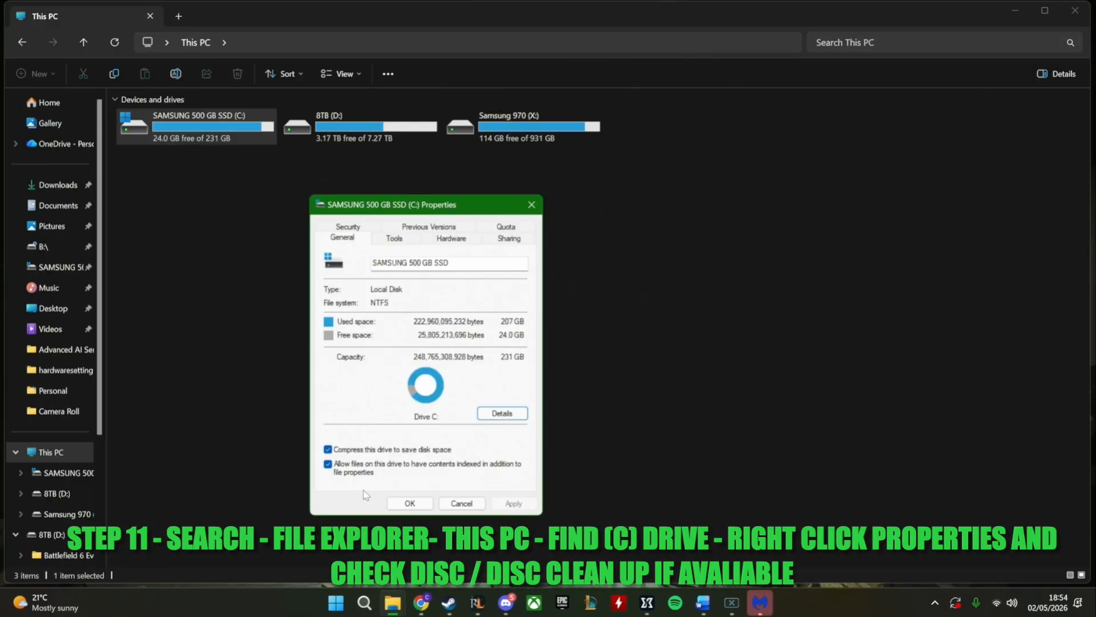
# Open the optimisation tool from the C: drive's properties and optimise the SAMSUNG 500 GB SSD
pyautogui.click(393, 239)
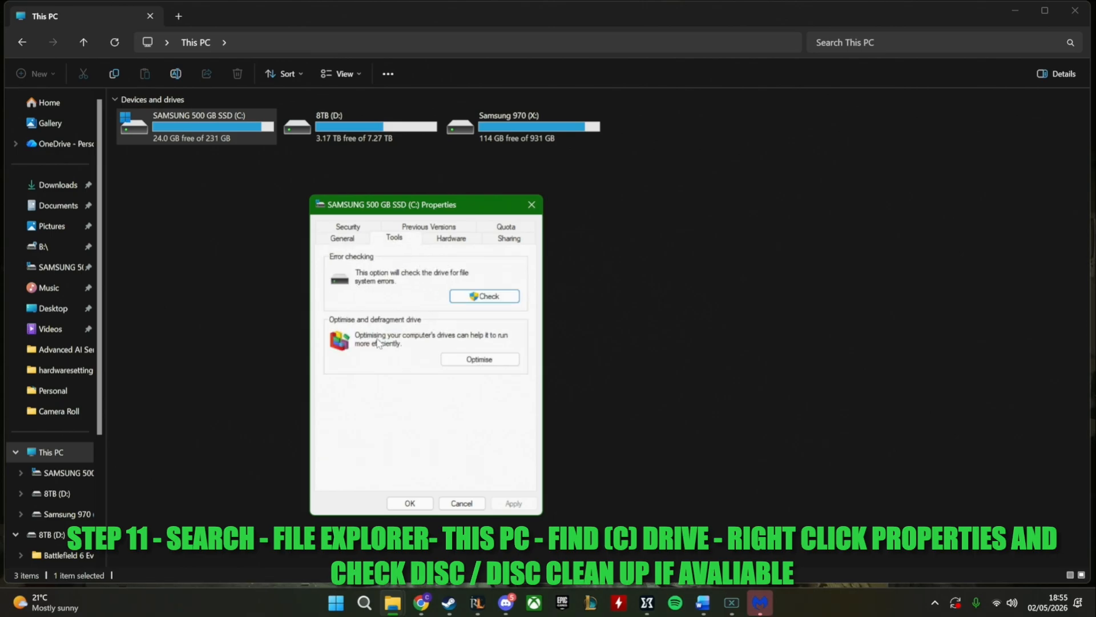
pyautogui.click(460, 360)
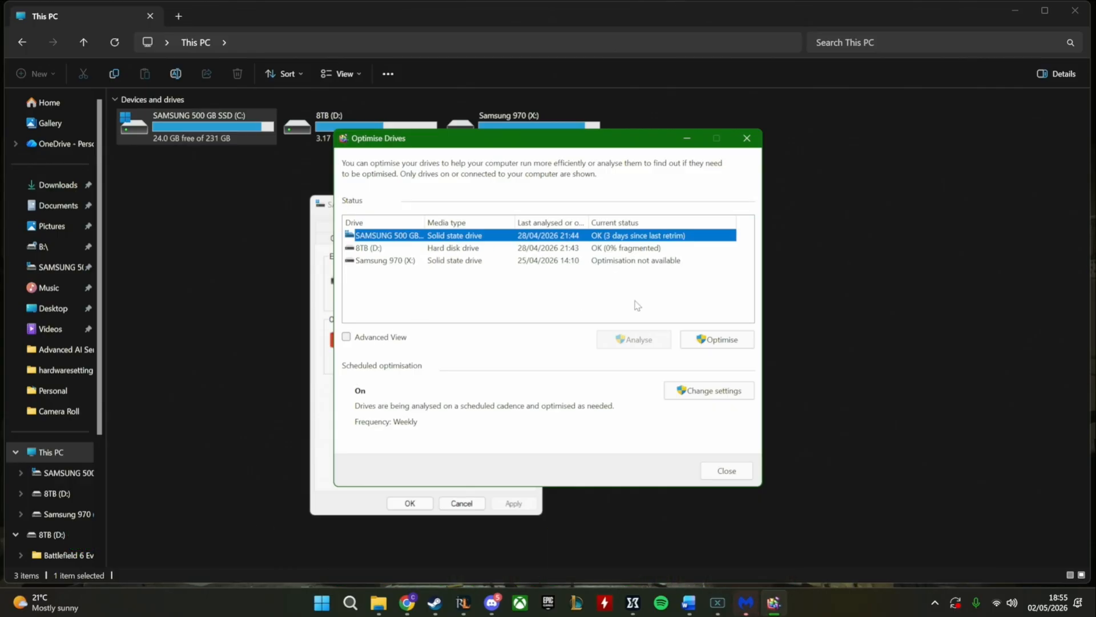
pyautogui.click(700, 341)
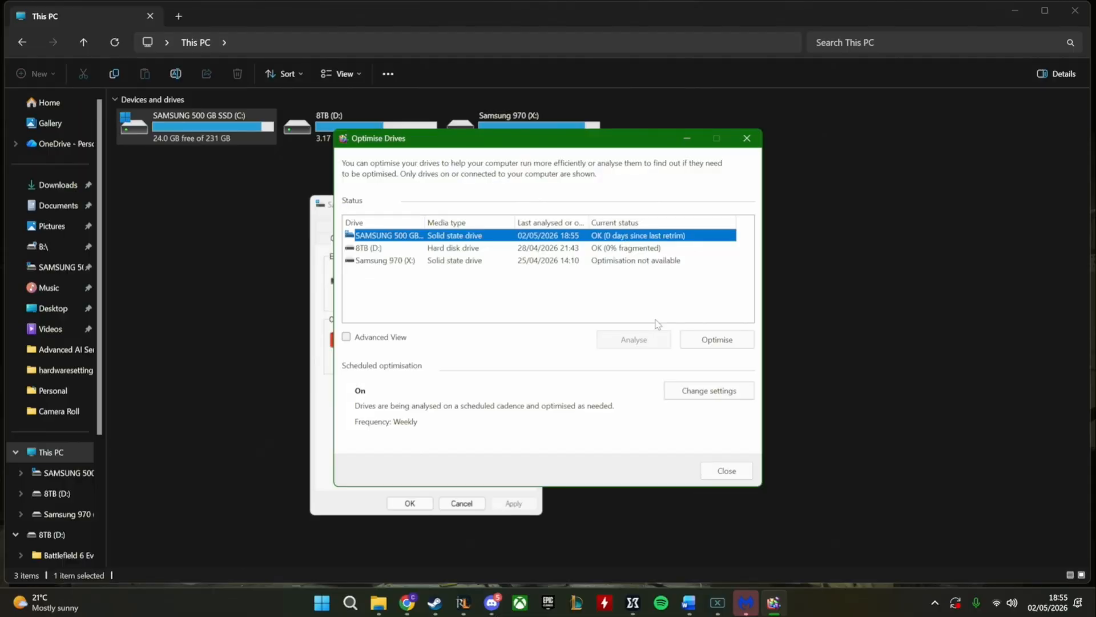
# Bring up the Malwarebytes scan results, minimize File Explorer, continue past the scan summary, and minimize Malwarebytes
pyautogui.click(746, 601)
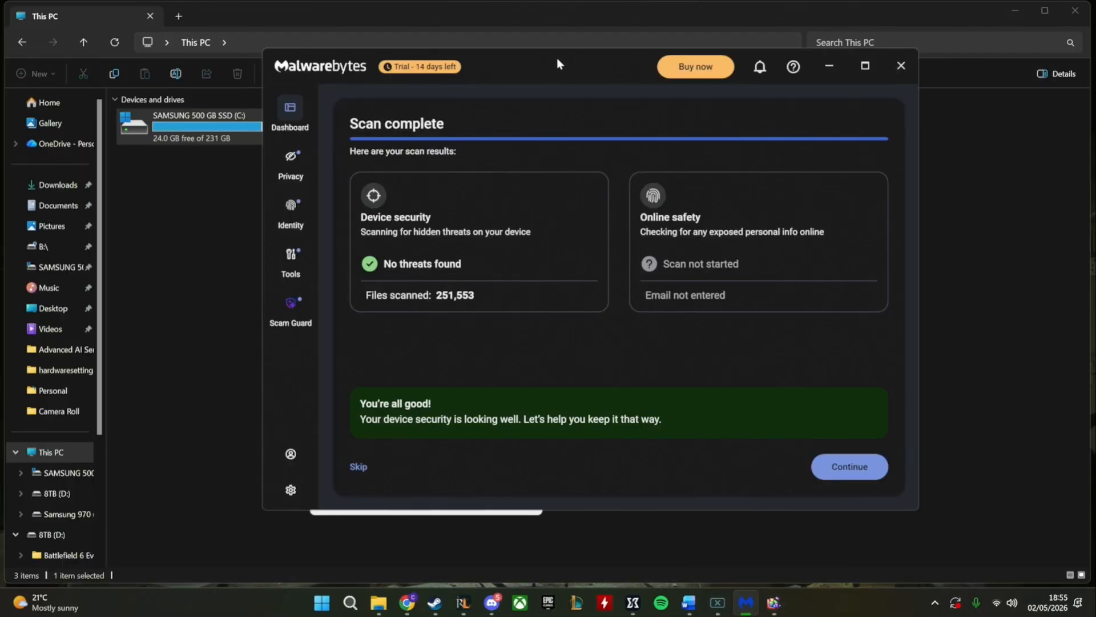
pyautogui.moveTo(560, 64); pyautogui.dragTo(491, 73)
pyautogui.click(1009, 9)
pyautogui.click(1015, 10)
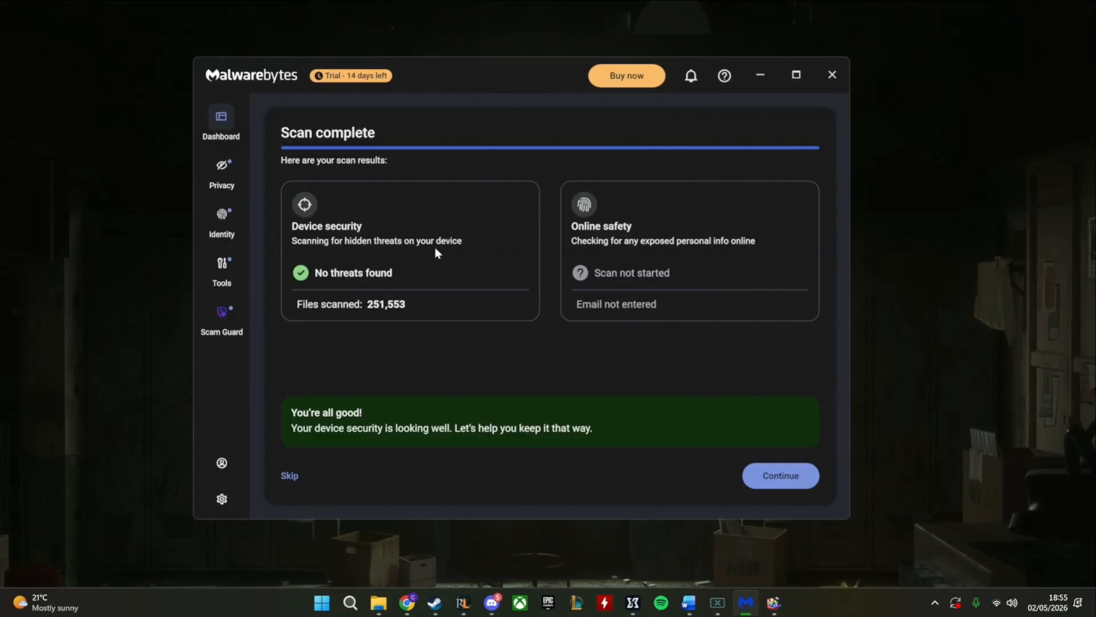
pyautogui.click(781, 481)
pyautogui.click(755, 76)
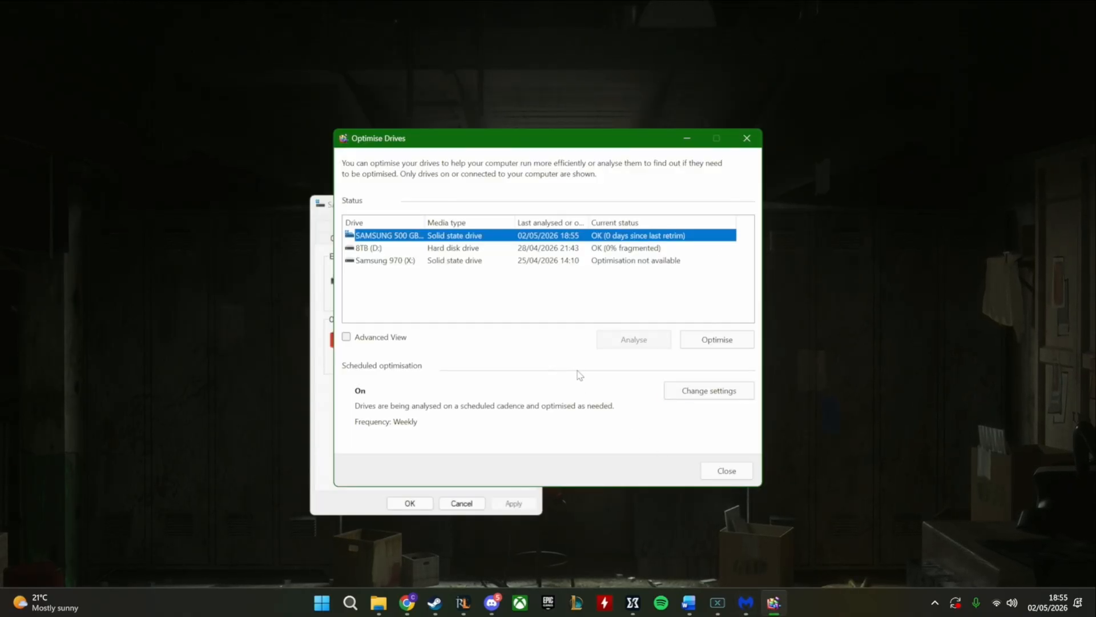
# Minimize Optimise Drives, look over the C: drive's Security, Previous Versions and General properties, and close them
pyautogui.click(689, 141)
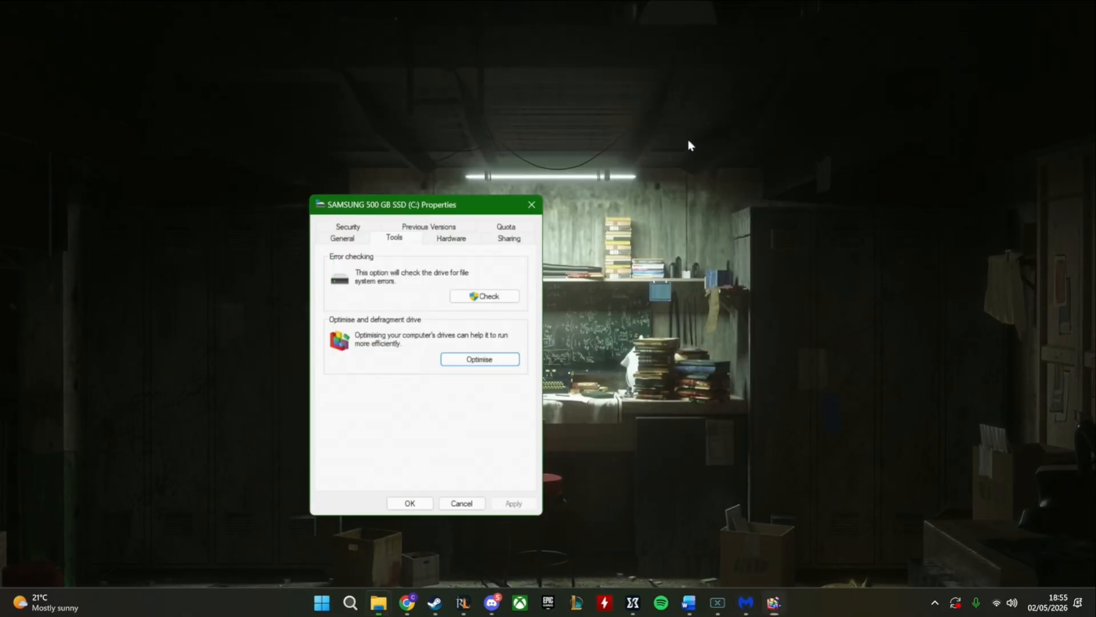
pyautogui.click(351, 238)
pyautogui.click(352, 228)
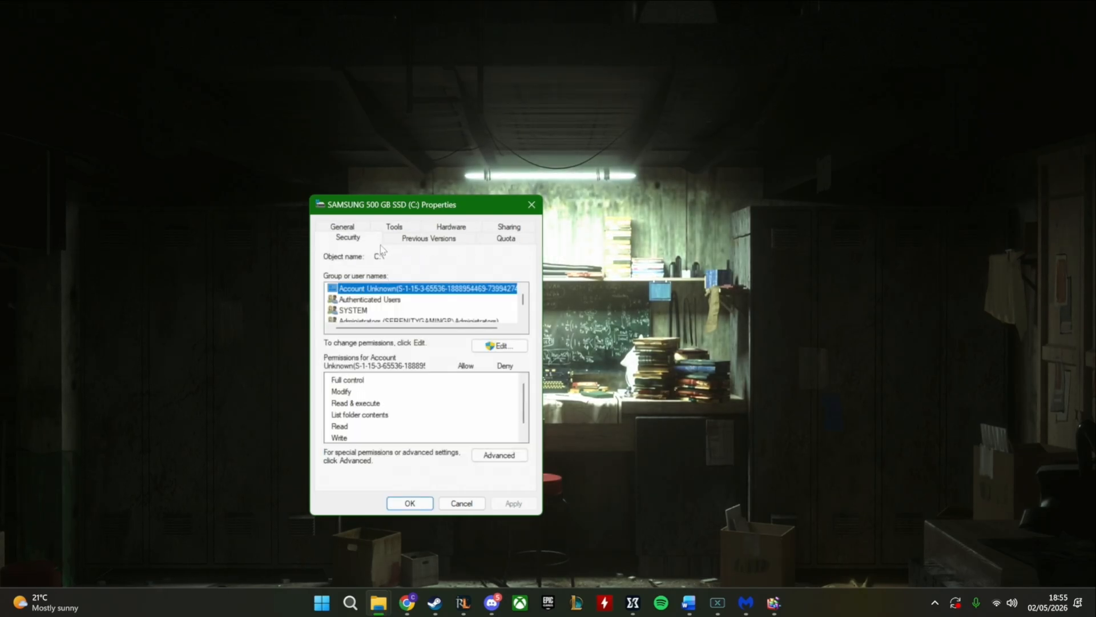
pyautogui.click(427, 238)
pyautogui.click(343, 227)
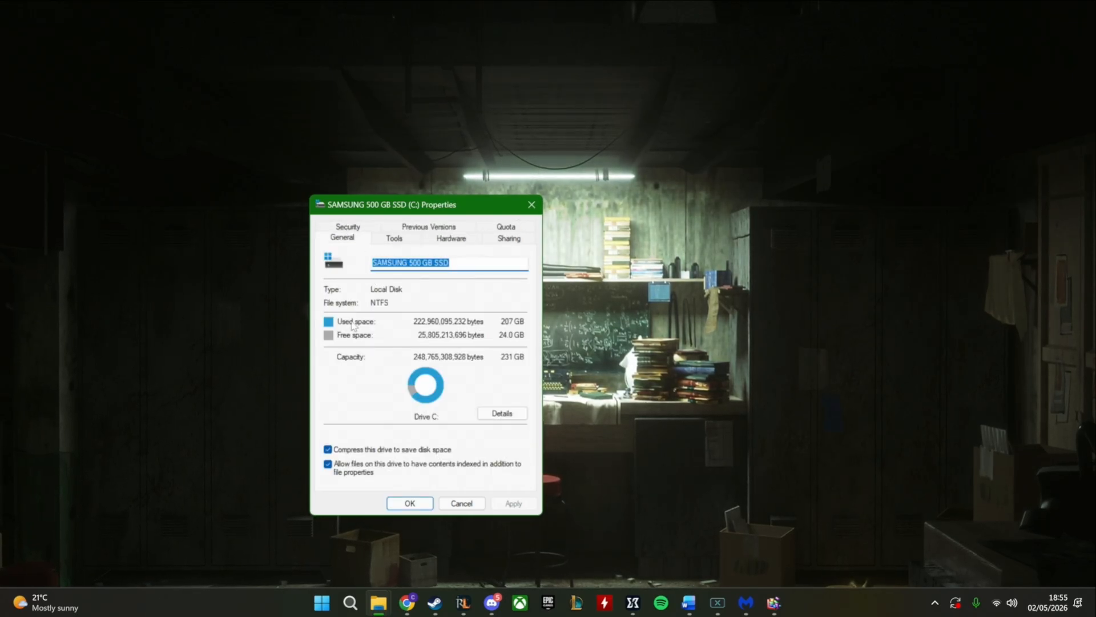
pyautogui.click(423, 502)
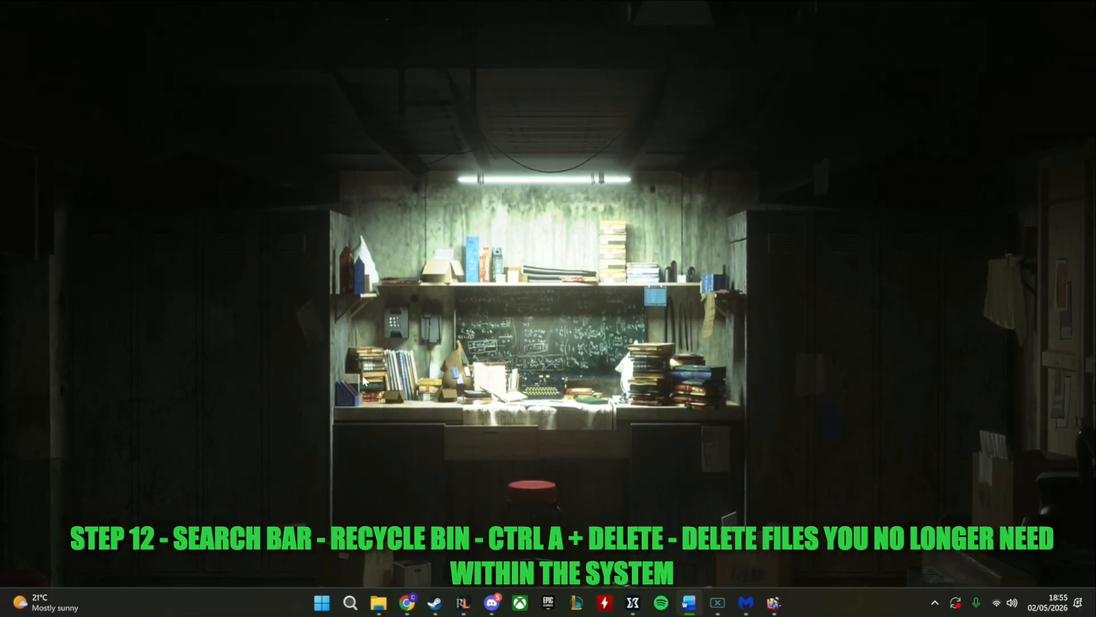
# Search Windows for "rec" and open the Recycle Bin
pyautogui.click(351, 604)
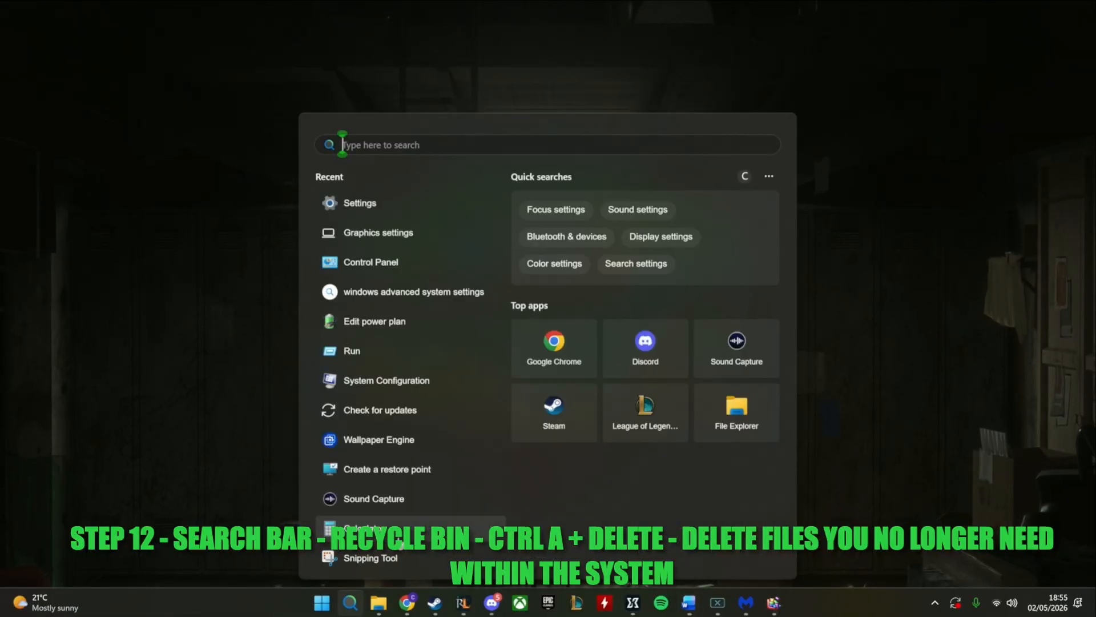
pyautogui.write('recycle Bin')
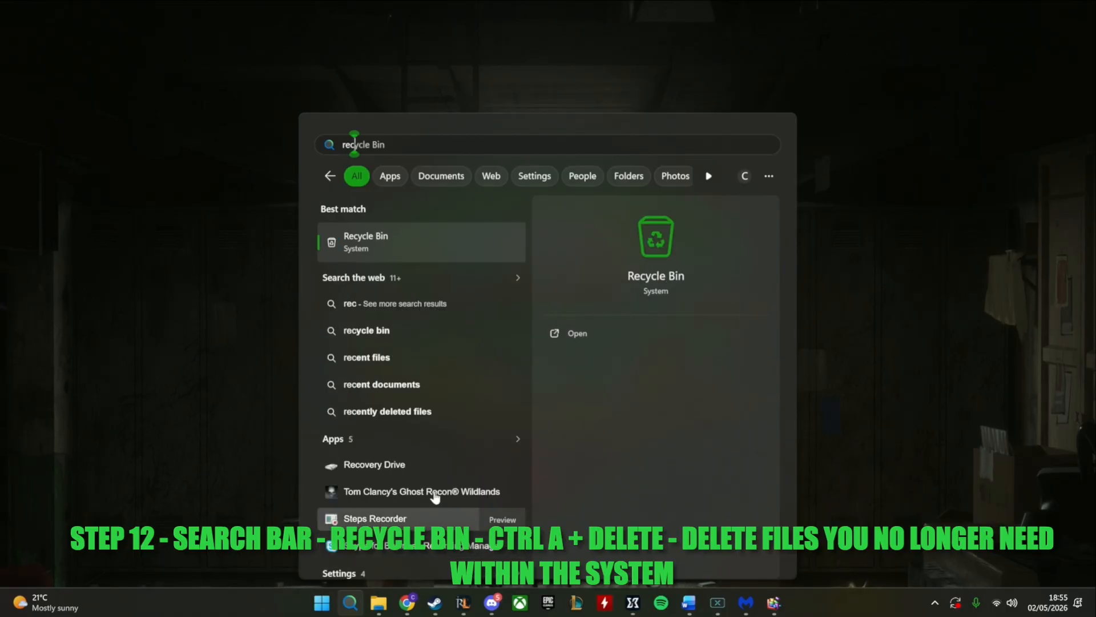
pyautogui.click(494, 249)
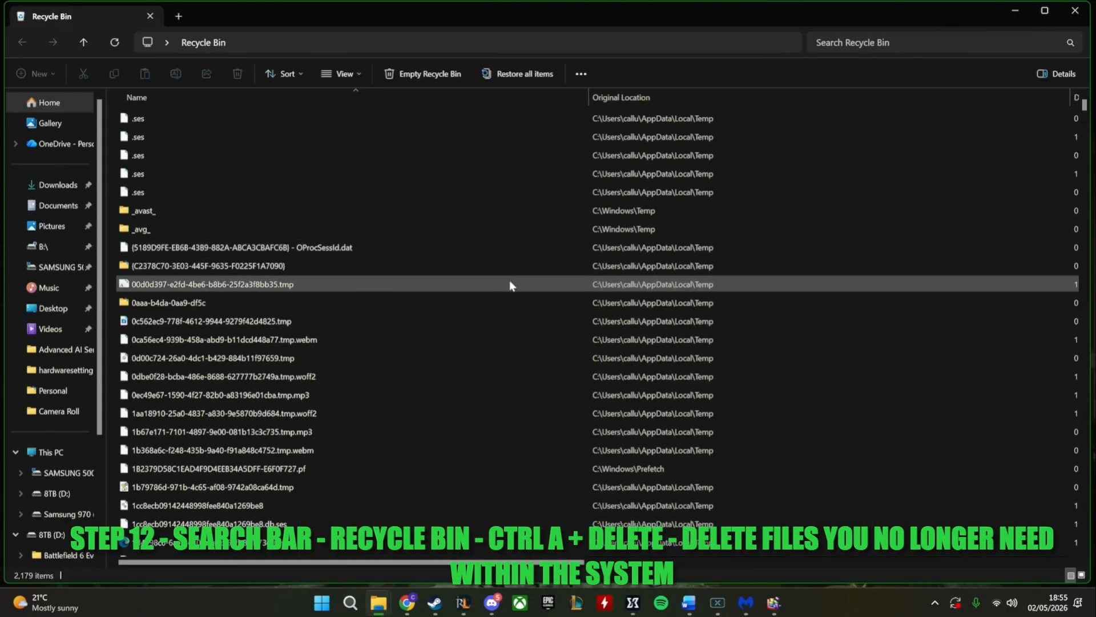
pyautogui.click(351, 603)
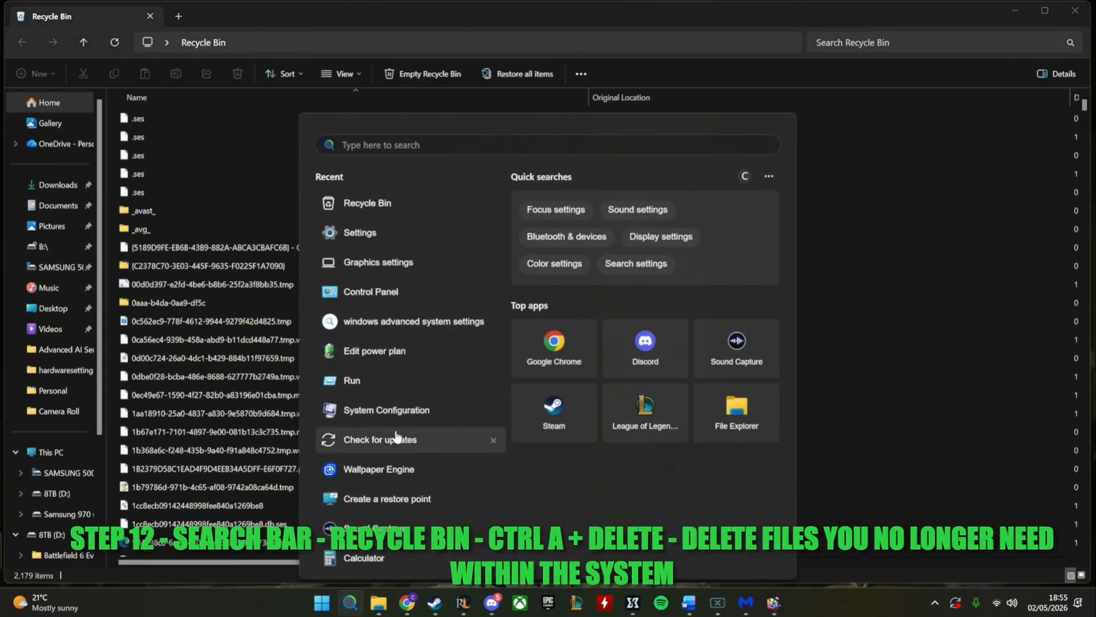
pyautogui.write('ryc')
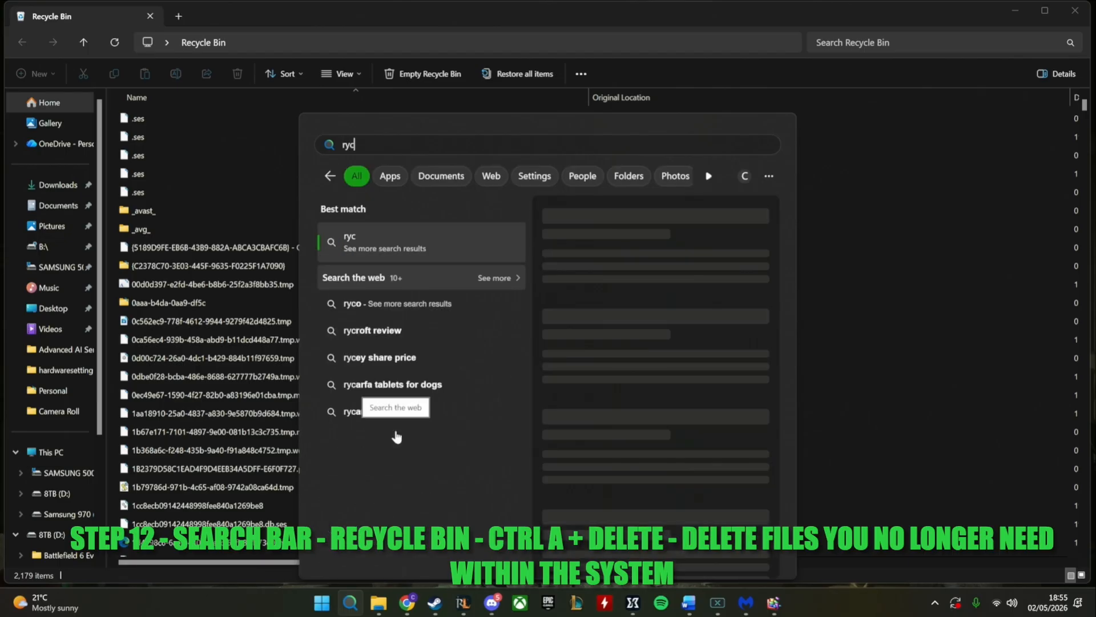
pyautogui.press('BackSpace')
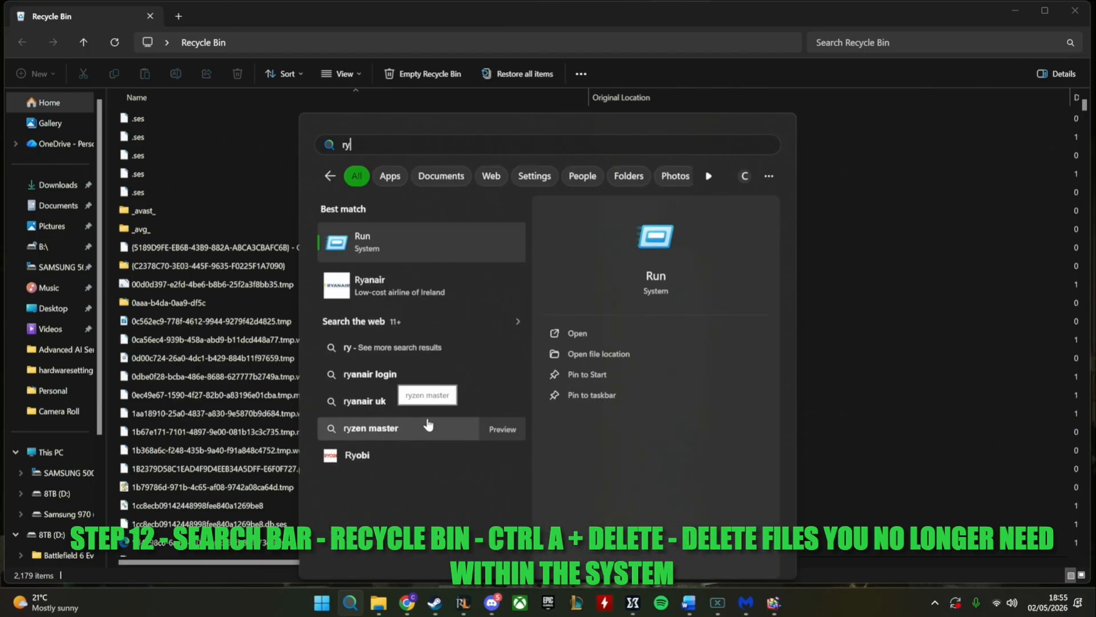
pyautogui.press('BackSpace')
pyautogui.press('BackSpace')
pyautogui.write('bin')
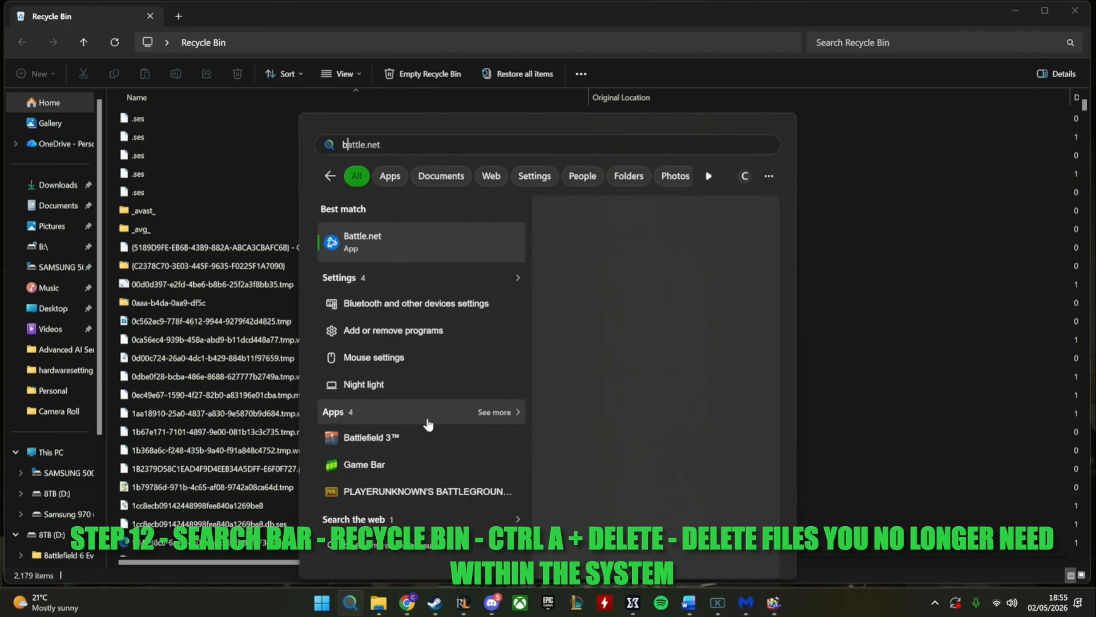
pyautogui.press('BackSpace')
pyautogui.press('BackSpace')
pyautogui.press('BackSpace')
pyautogui.write('recycle Bin')
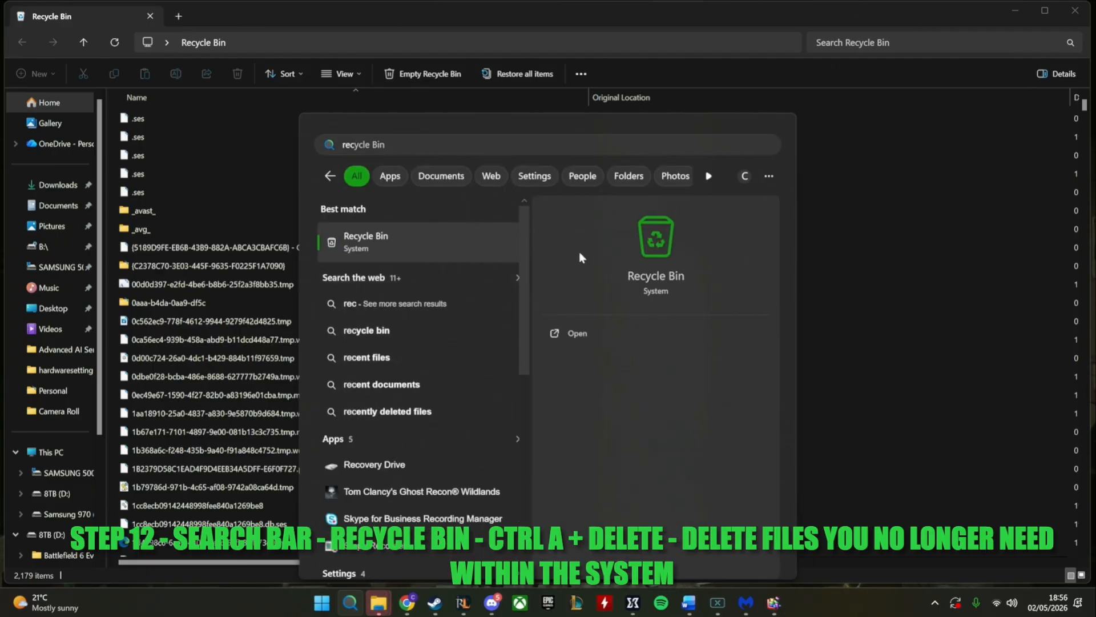
pyautogui.click(878, 271)
# Permanently delete all items in the Recycle Bin and close its window
pyautogui.hotkey('ctrl', 'a')
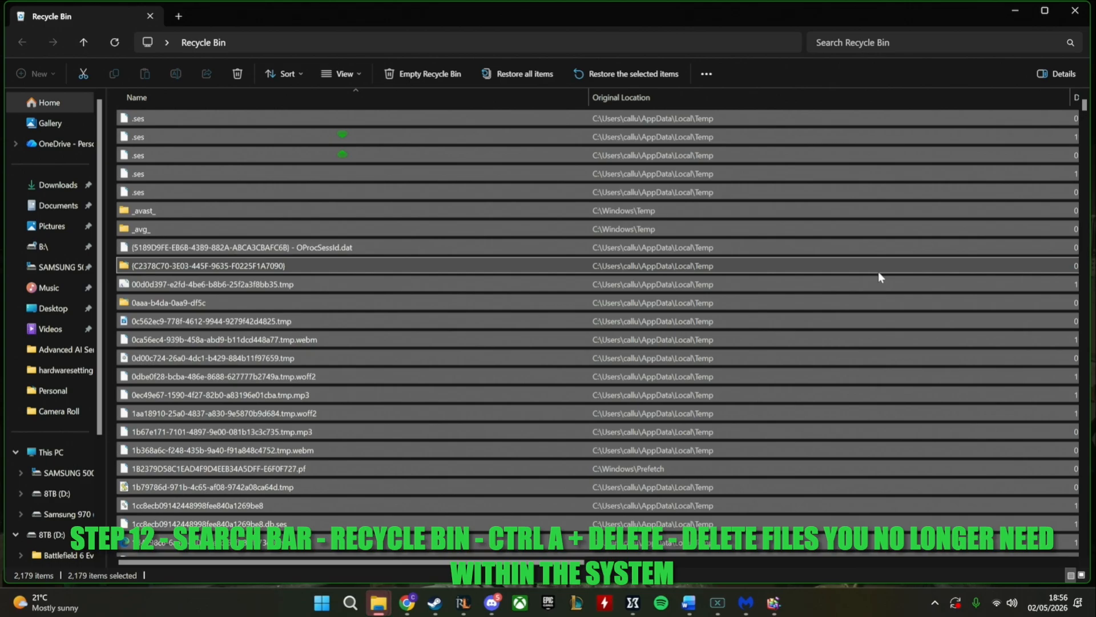
pyautogui.press('Delete')
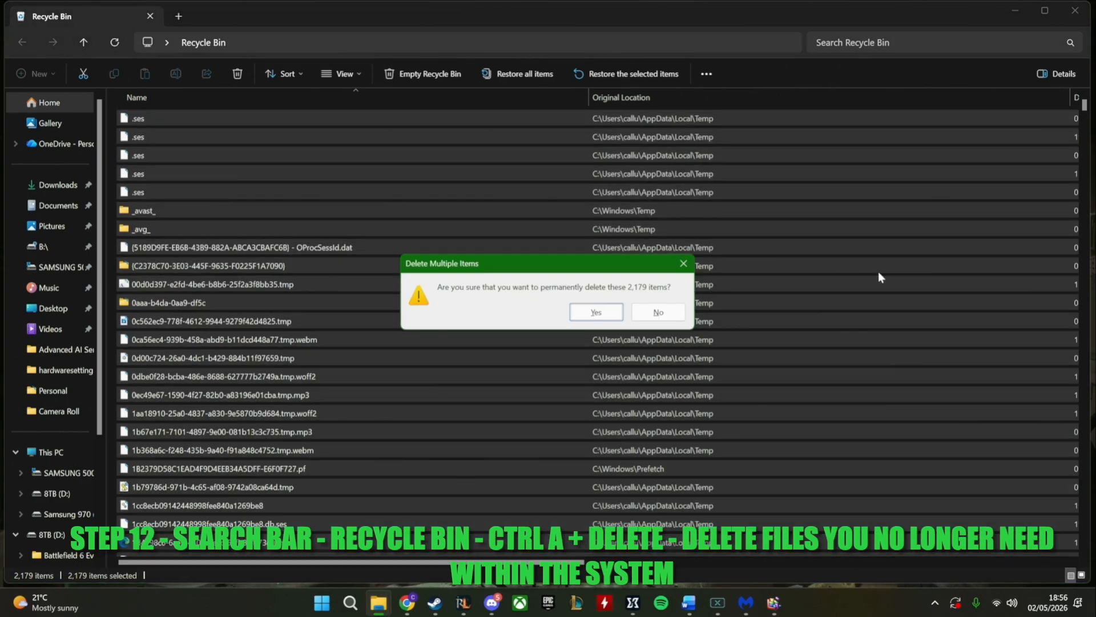
pyautogui.click(596, 312)
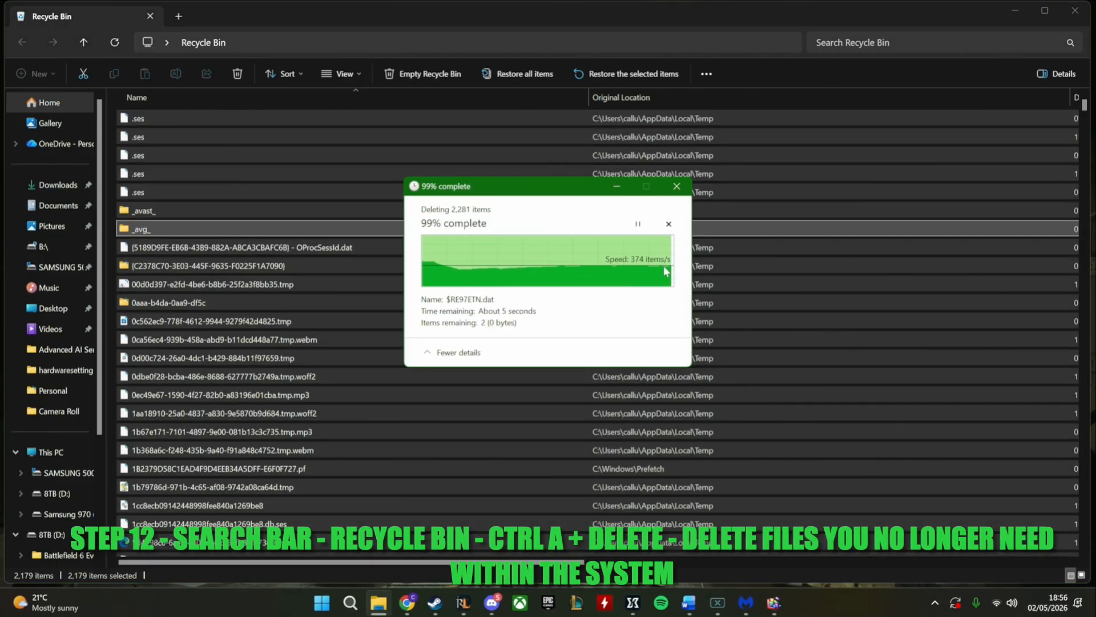
pyautogui.click(1074, 12)
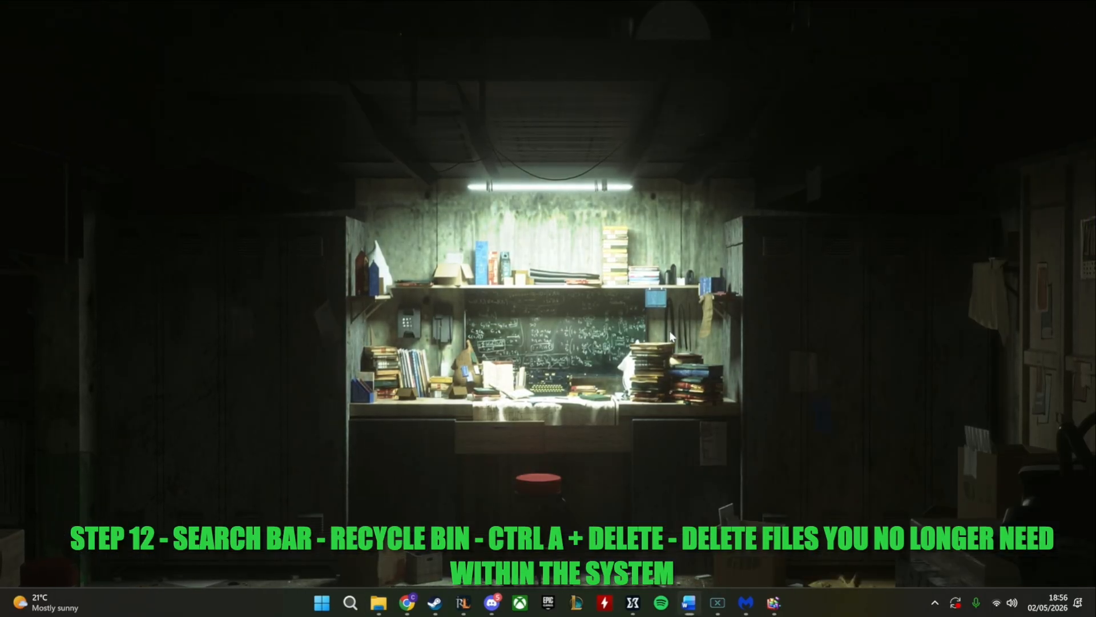
# Restore and close the Optimise Drives window, and close the Malwarebytes scan results
pyautogui.click(772, 599)
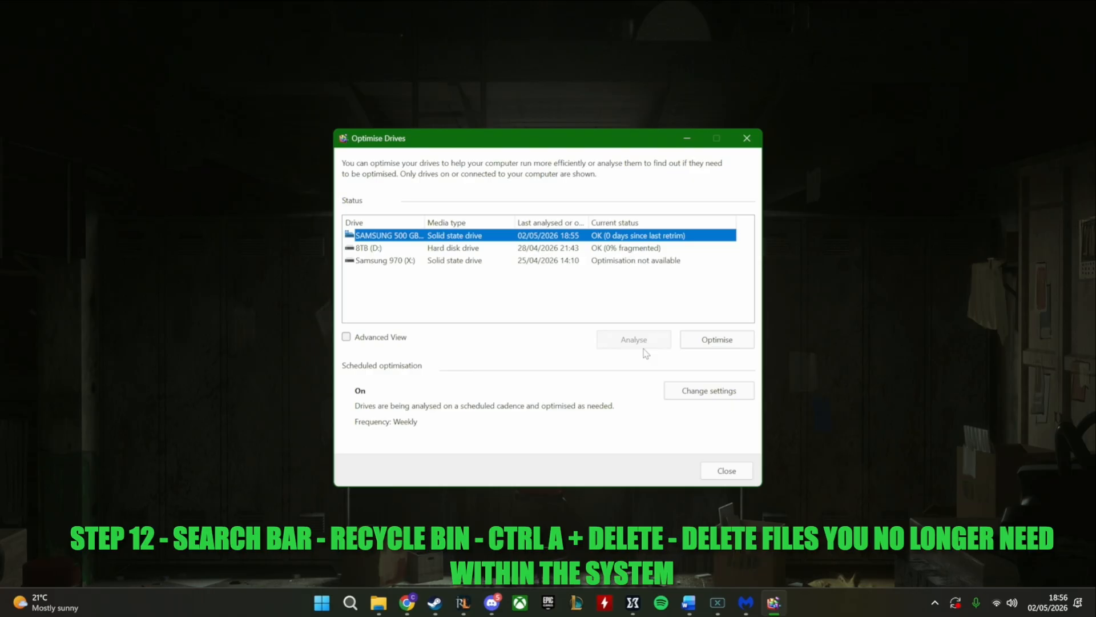
pyautogui.click(727, 471)
pyautogui.click(761, 600)
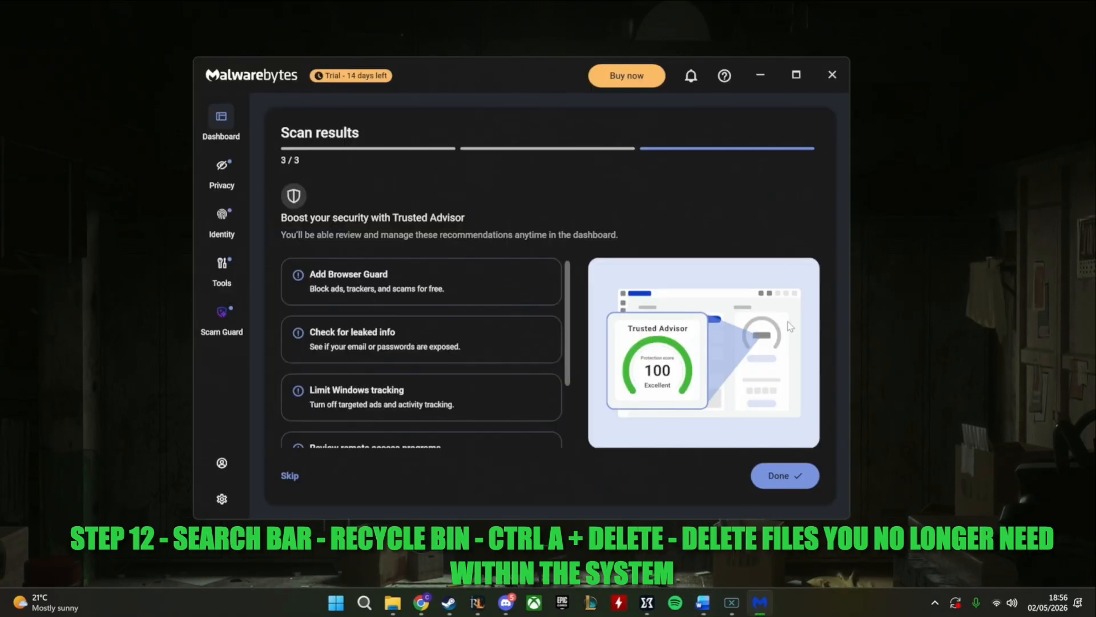
pyautogui.click(832, 76)
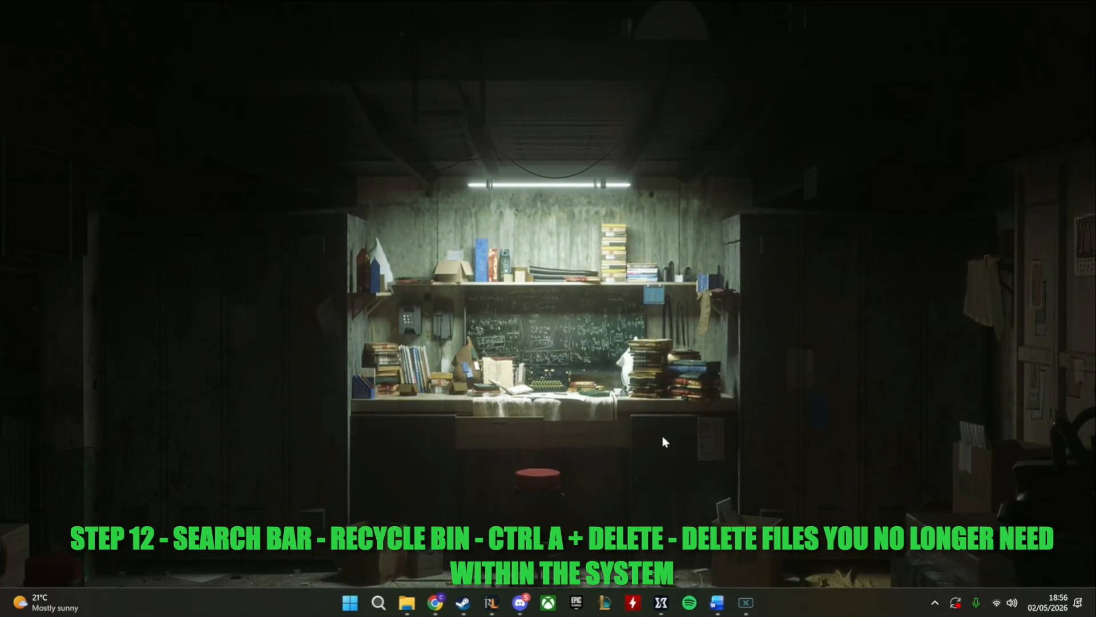
pyautogui.click(935, 603)
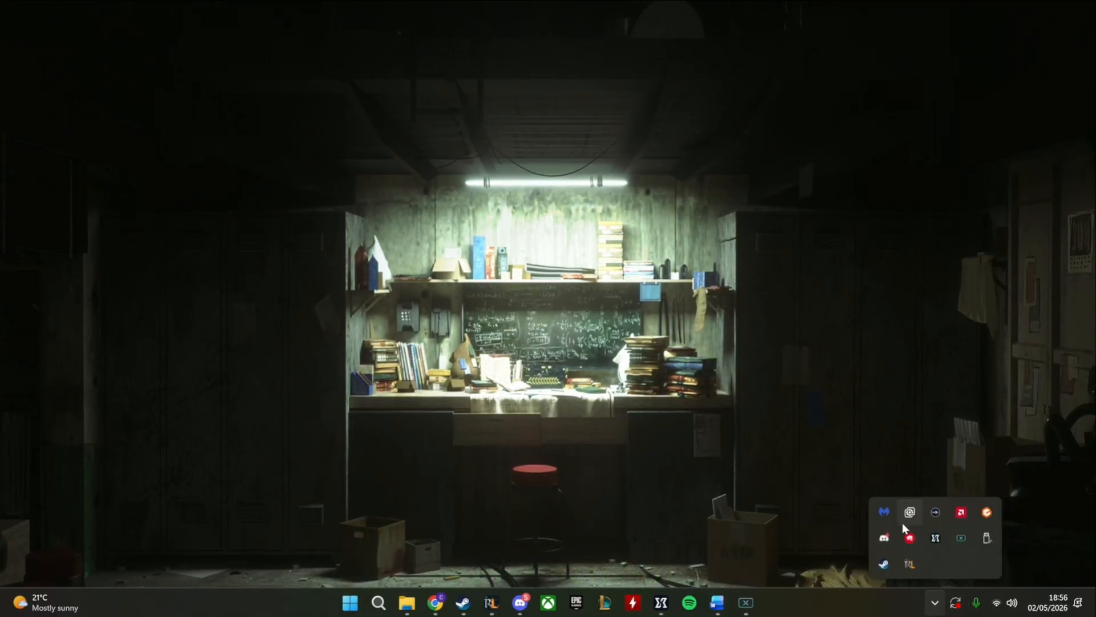
pyautogui.click(760, 495)
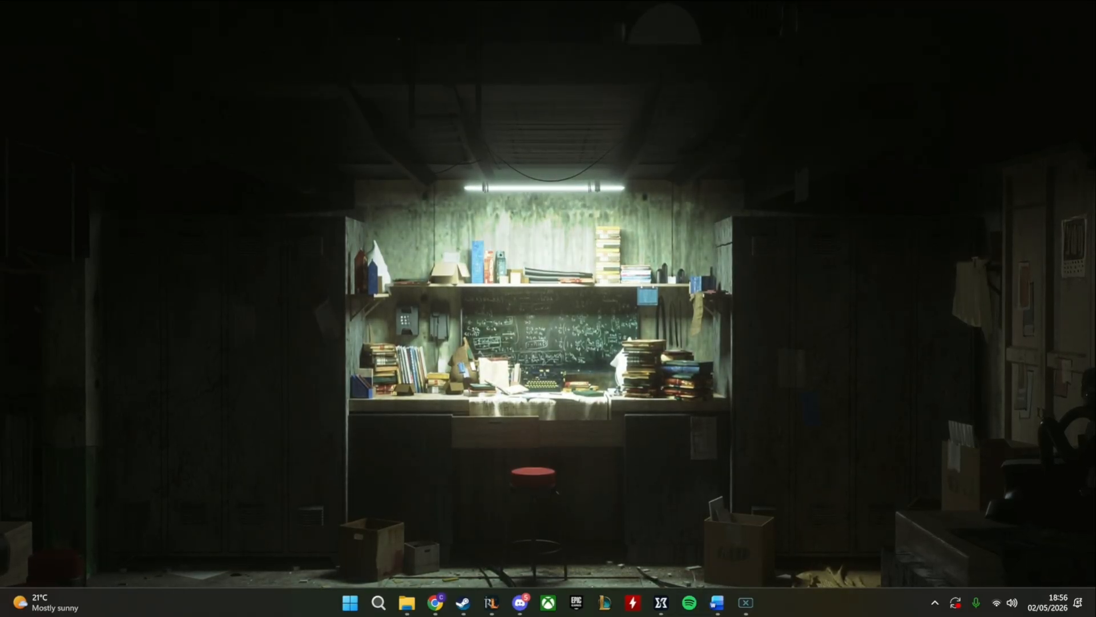
pyautogui.click(933, 603)
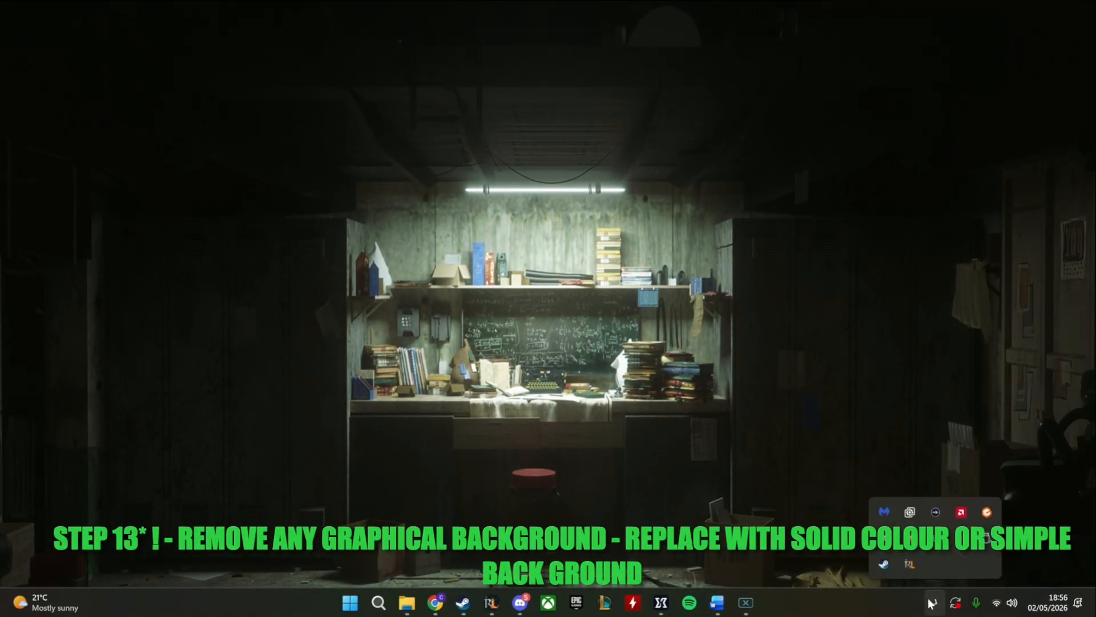
pyautogui.click(641, 457)
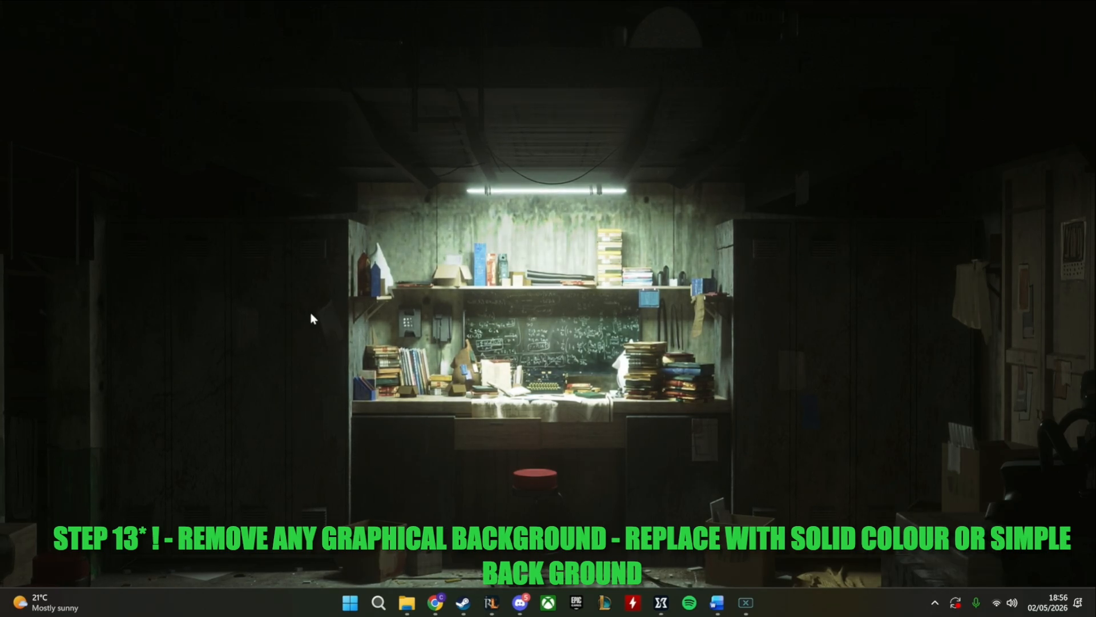
# Open Wallpaper Engine's wallpaper selection and choose to change the wallpaper on display 1
pyautogui.click(934, 603)
pyautogui.rightClick(910, 514)
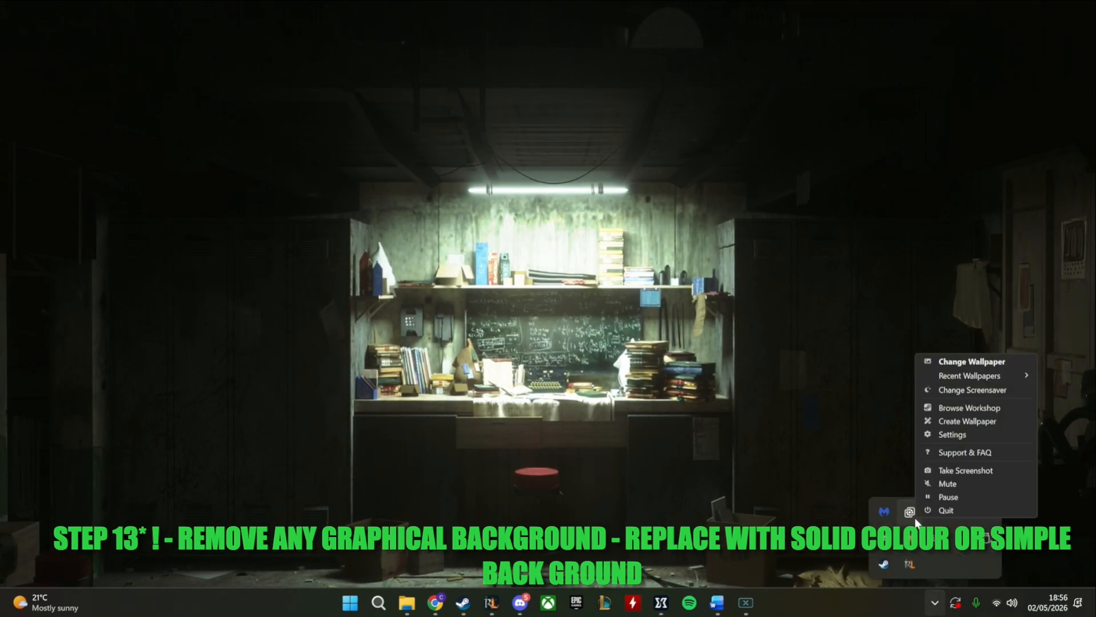
pyautogui.click(948, 375)
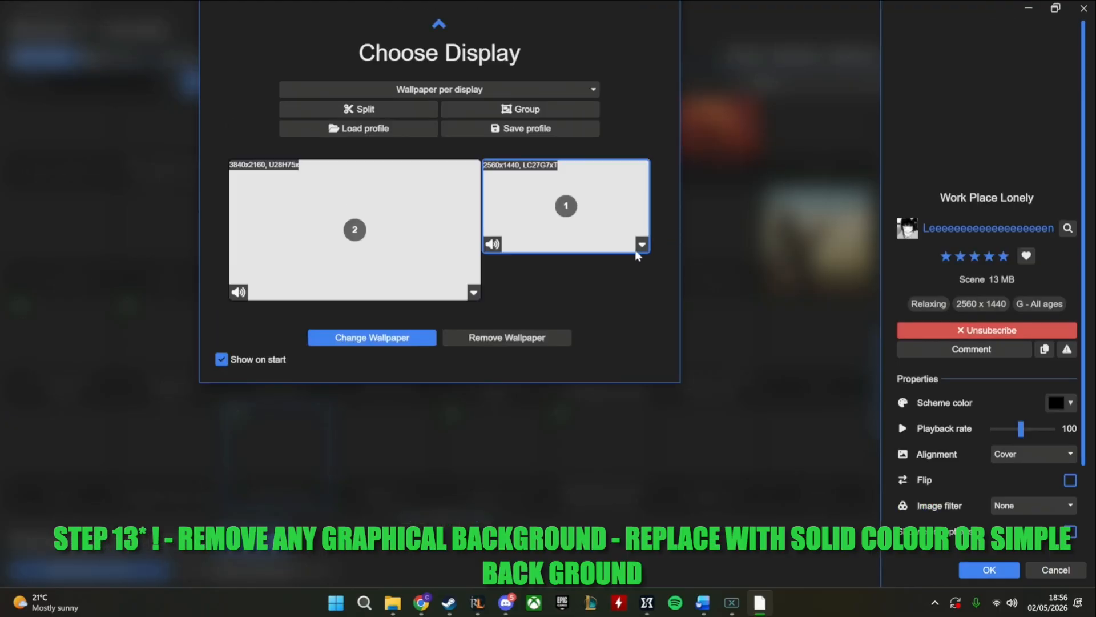
pyautogui.click(376, 342)
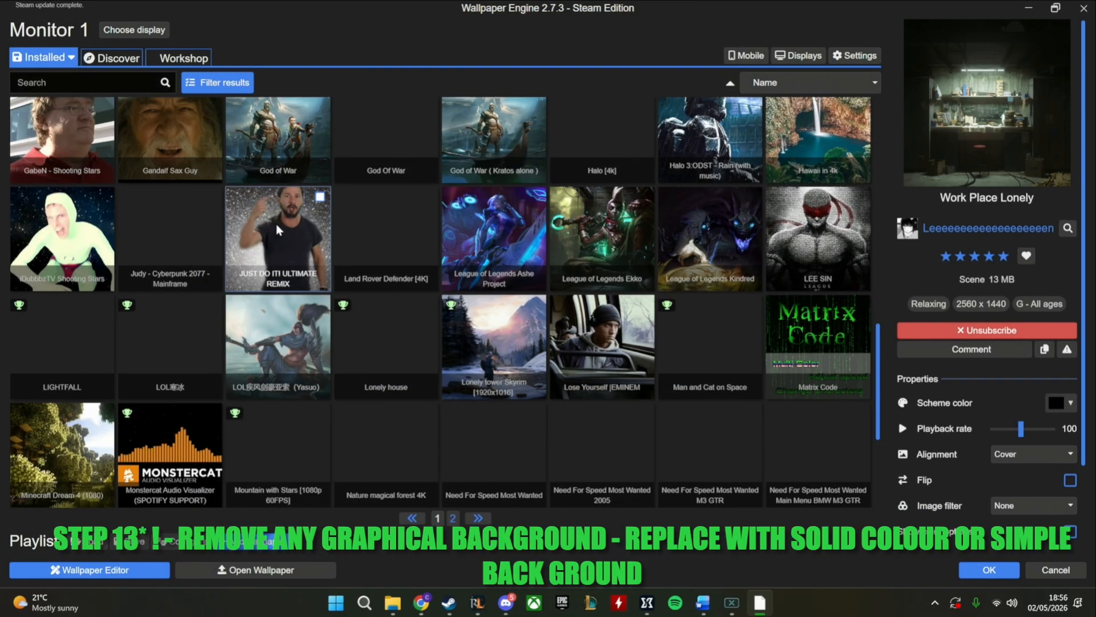
# Browse the installed wallpapers and apply "Ford Mustang GT 2014 NFS Movie Car (4K)" to monitor 1
pyautogui.scroll(5, 278, 230)
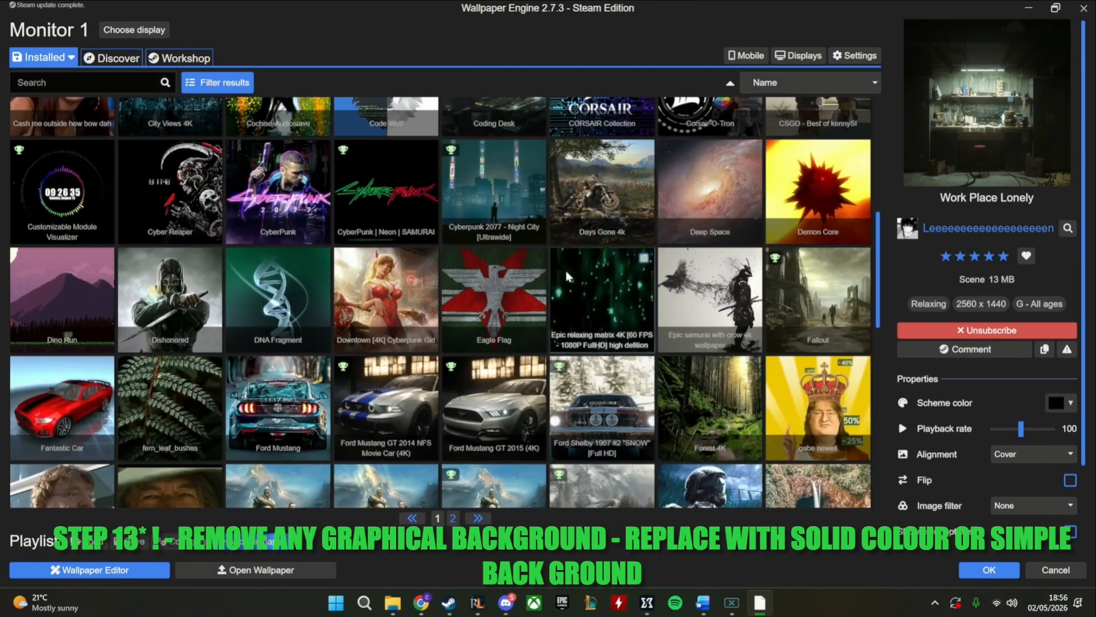
pyautogui.scroll(5, 568, 277)
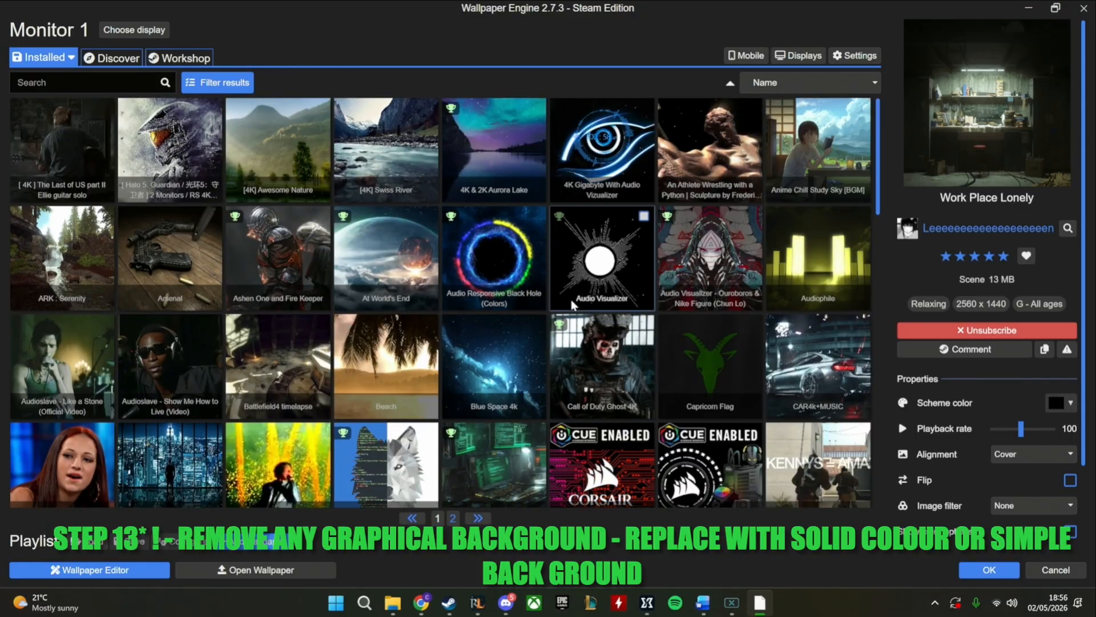
pyautogui.scroll(-15, 573, 305)
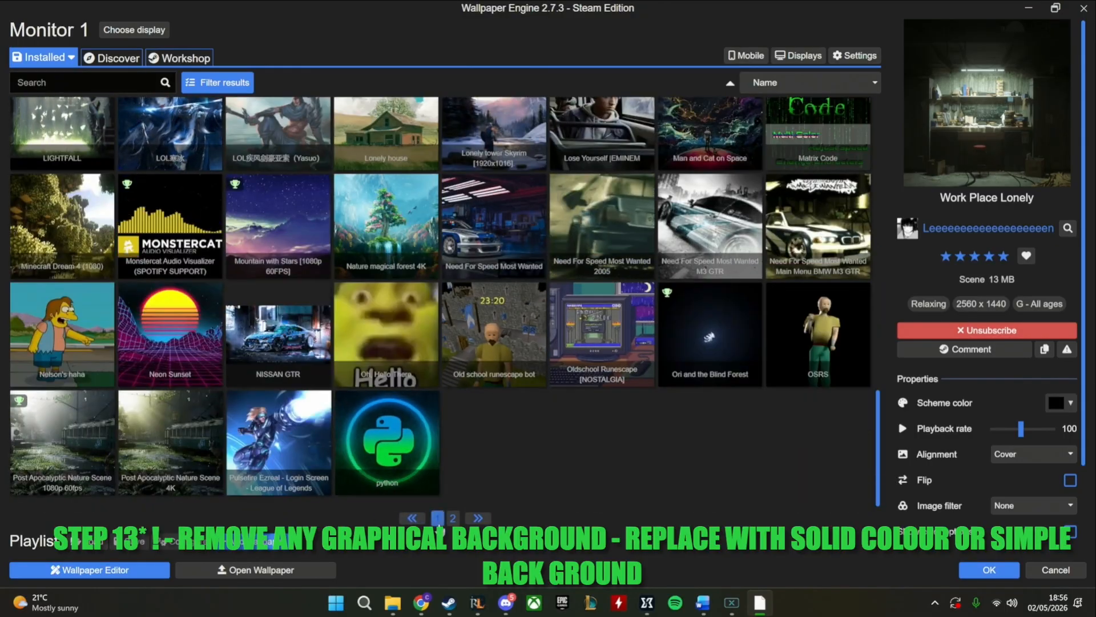
pyautogui.click(453, 518)
pyautogui.scroll(-5, 489, 349)
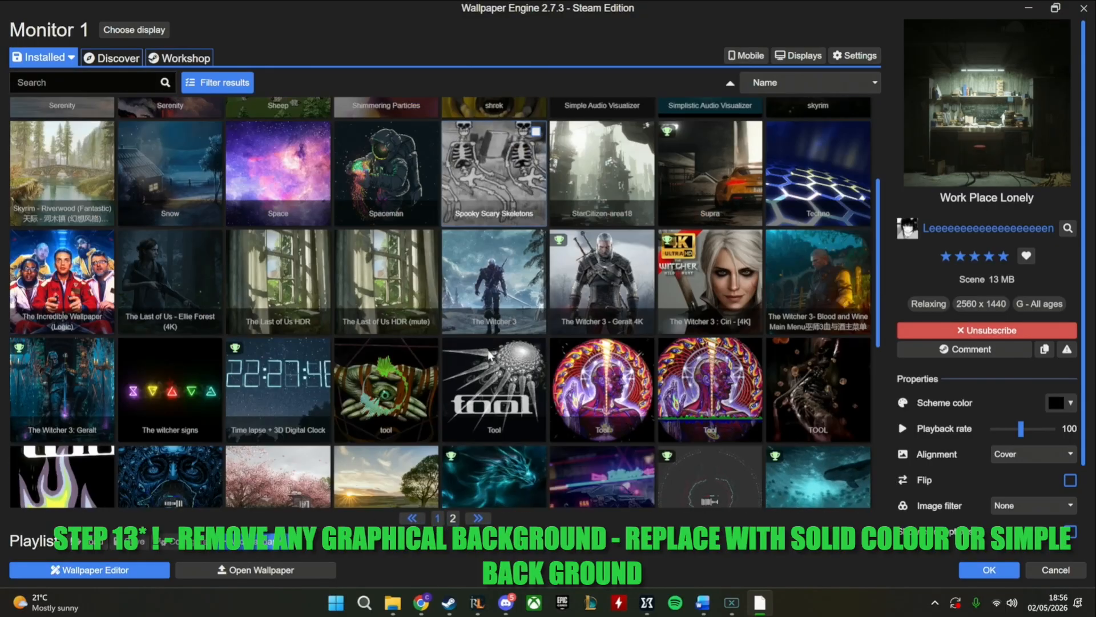
pyautogui.click(437, 518)
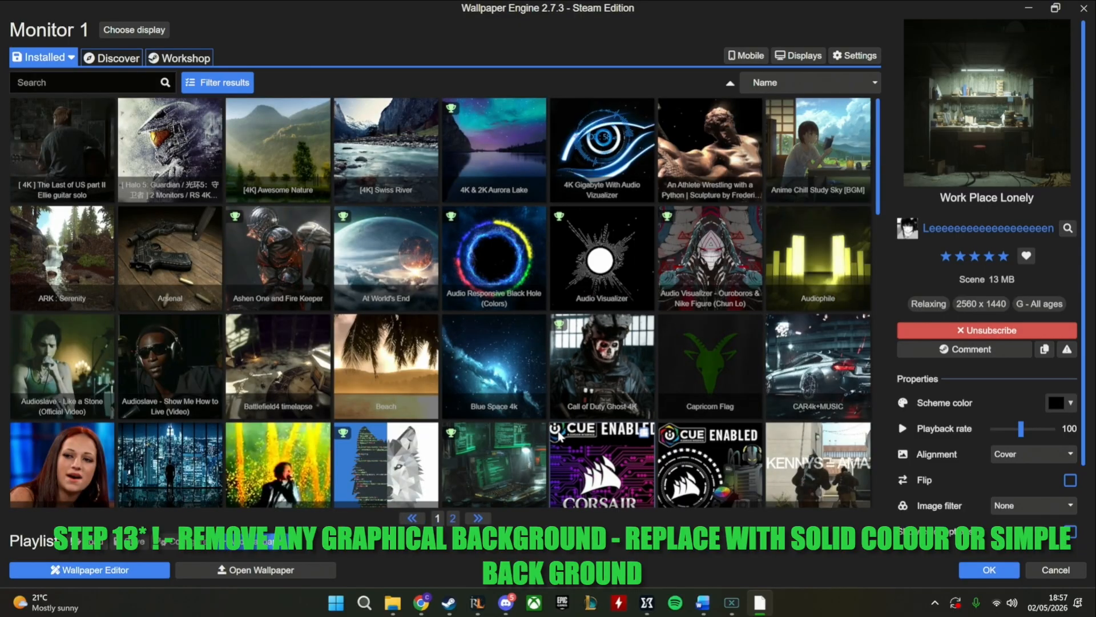
pyautogui.scroll(-5, 559, 435)
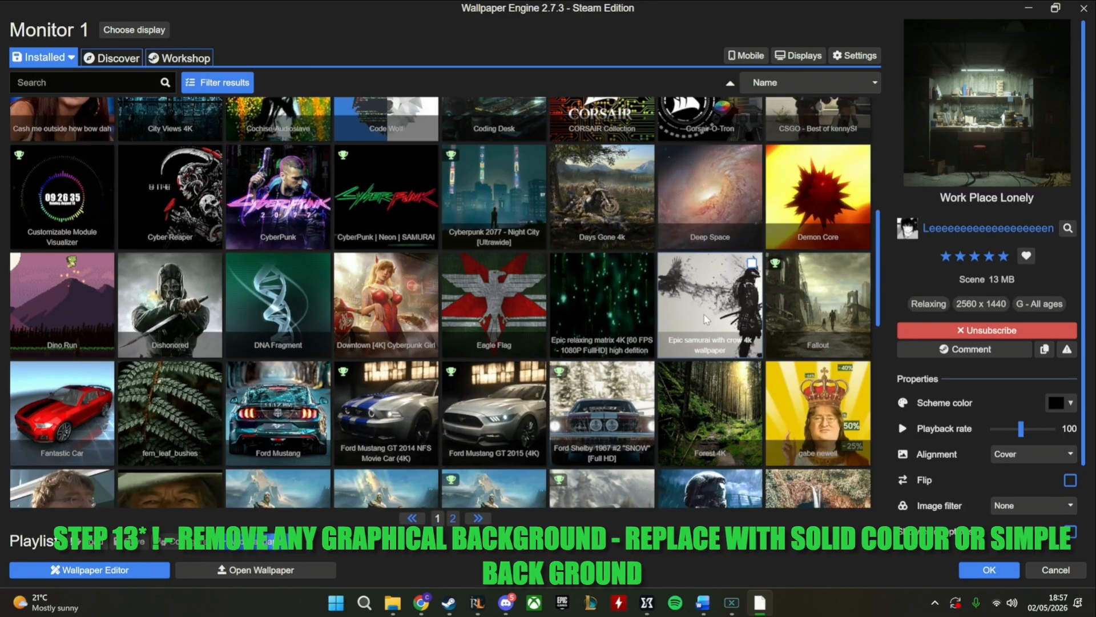
pyautogui.scroll(1, 706, 319)
pyautogui.scroll(-5, 640, 365)
pyautogui.scroll(-4, 688, 379)
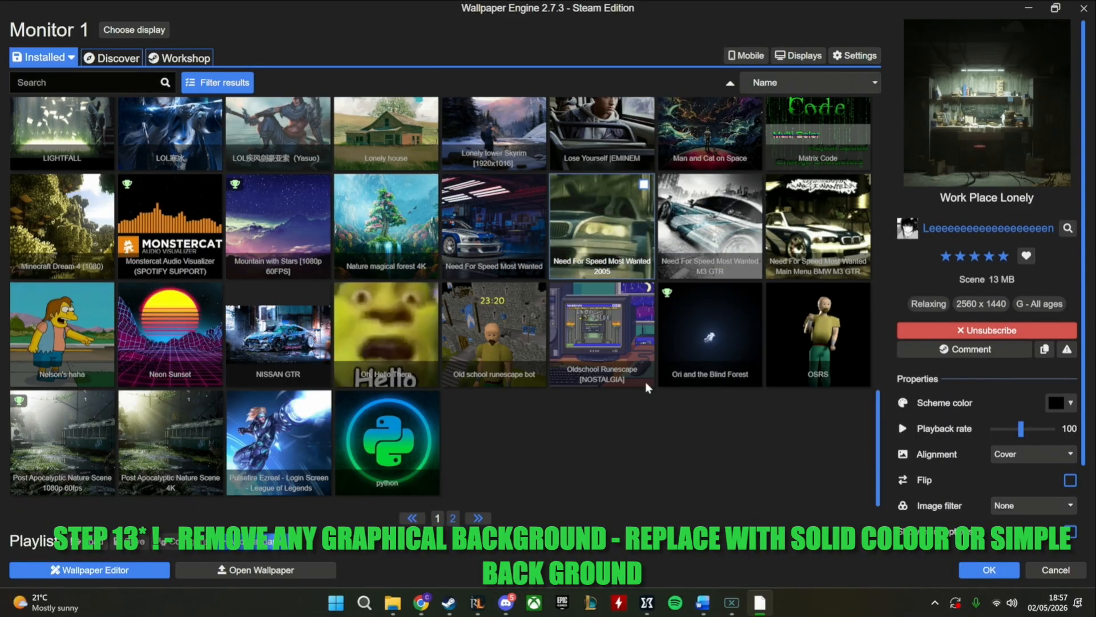
pyautogui.scroll(8, 630, 459)
pyautogui.scroll(5, 663, 466)
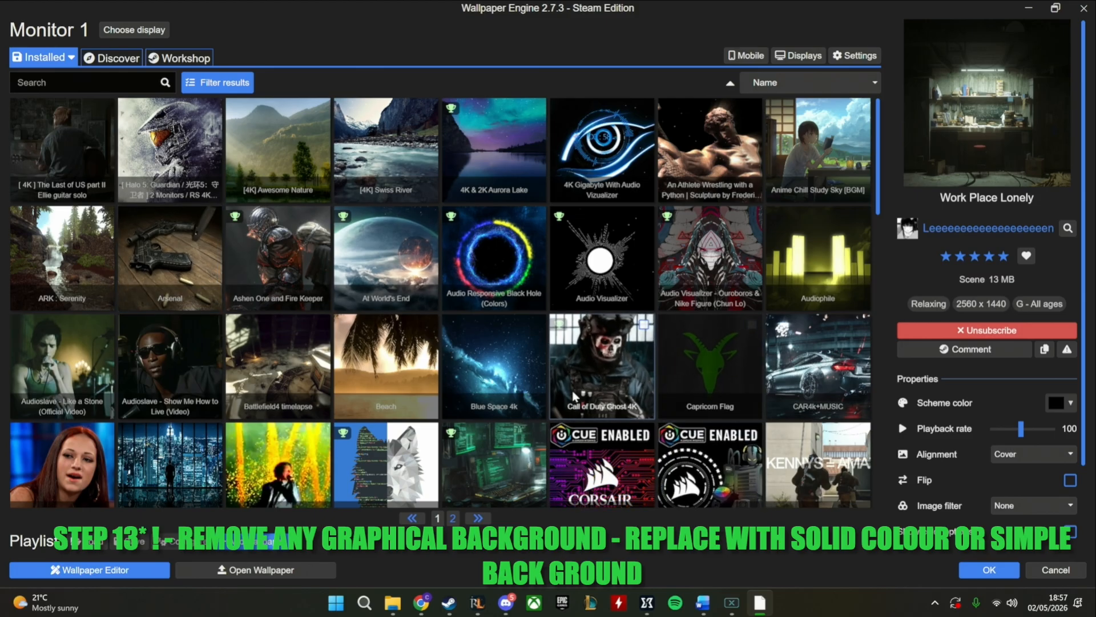
pyautogui.scroll(-5, 574, 394)
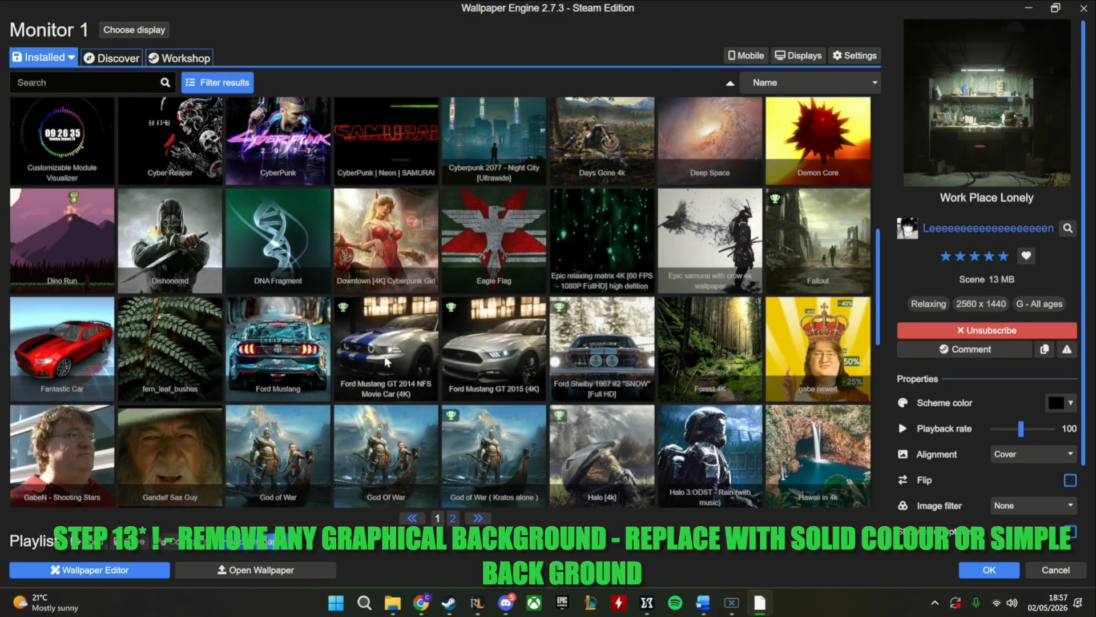
pyautogui.click(386, 348)
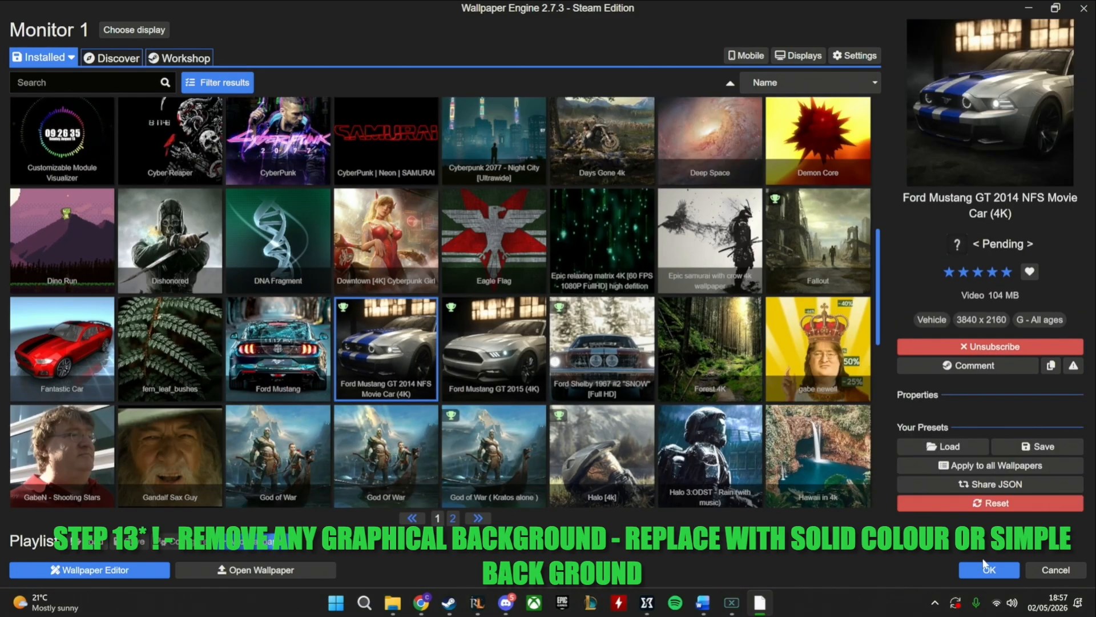
pyautogui.click(985, 567)
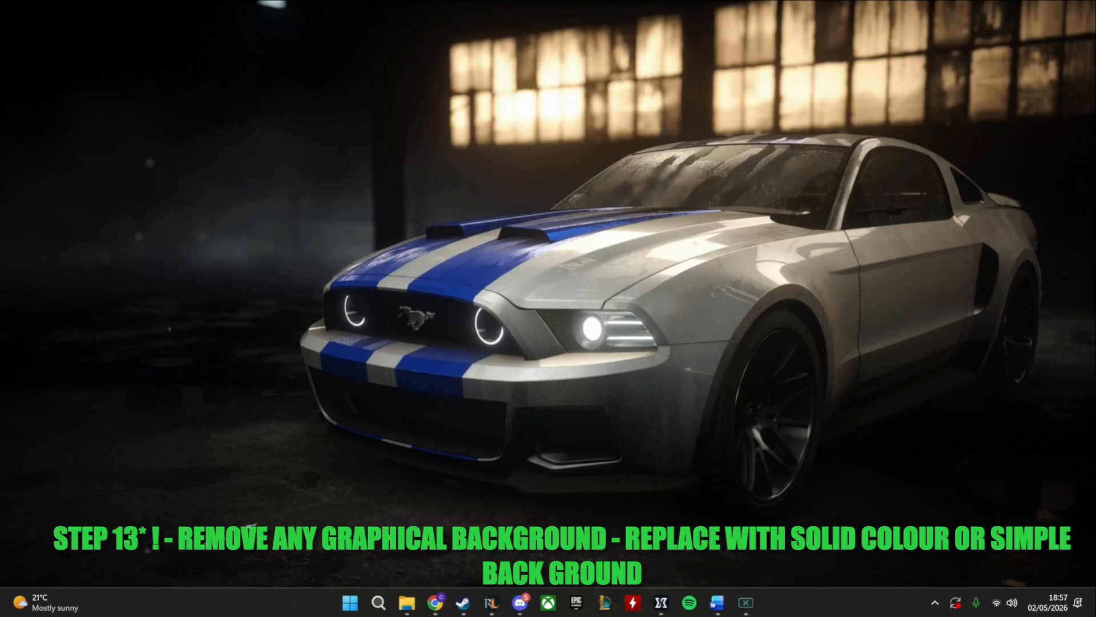
# Quit Wallpaper Engine from its background icon to leave a plain desktop background
pyautogui.click(935, 604)
pyautogui.rightClick(903, 515)
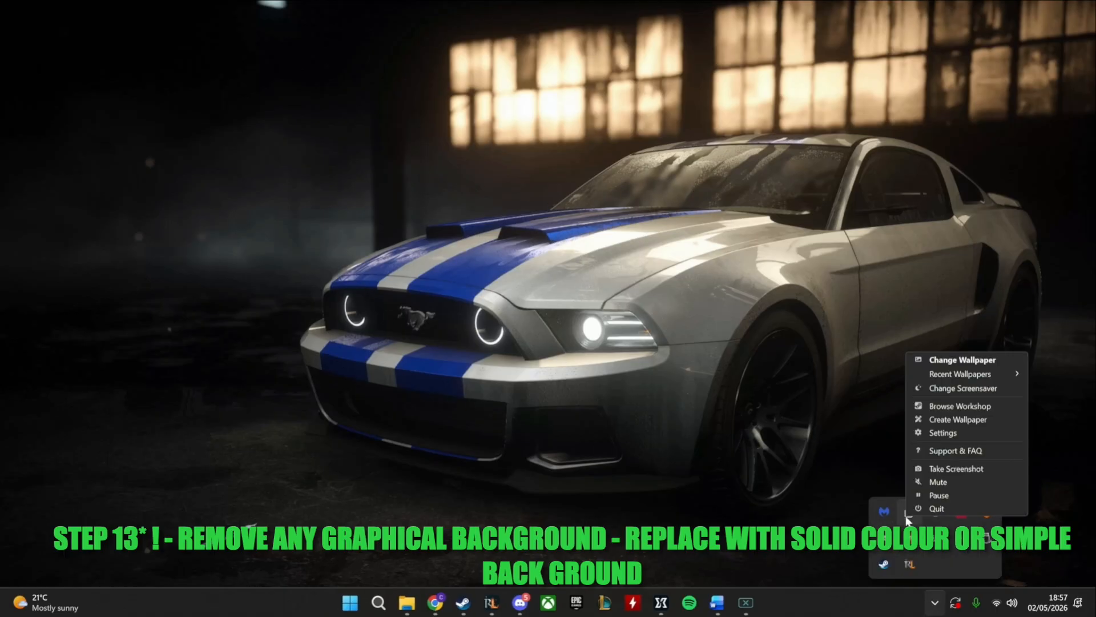
pyautogui.click(924, 507)
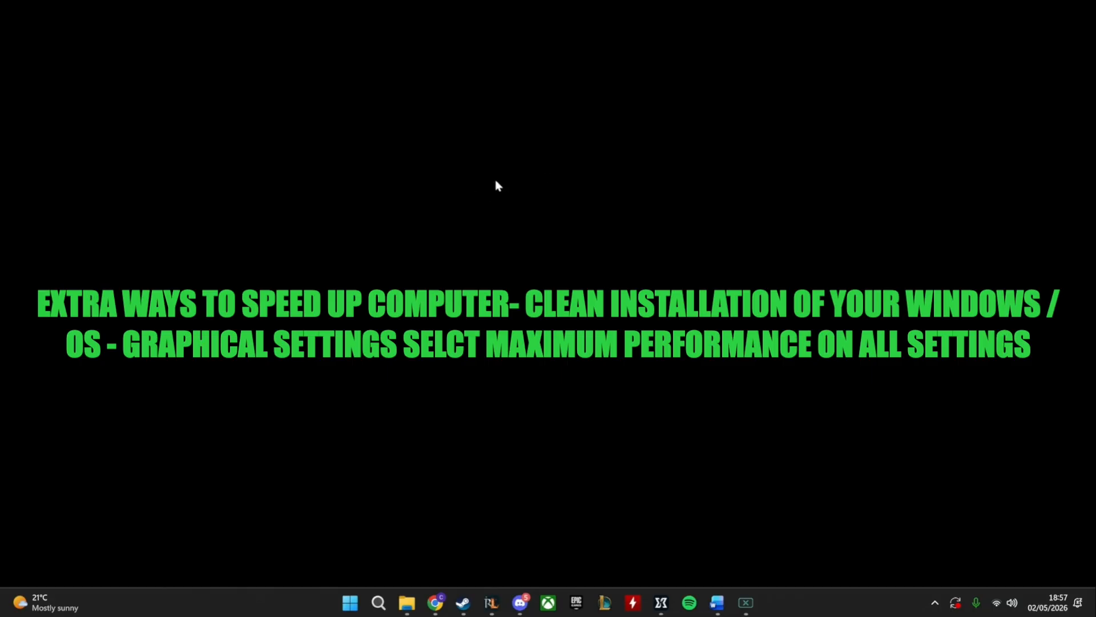
pyautogui.click(937, 603)
pyautogui.click(757, 455)
pyautogui.press('super+e')
pyautogui.rightClick(407, 602)
pyautogui.click(388, 568)
pyautogui.click(381, 598)
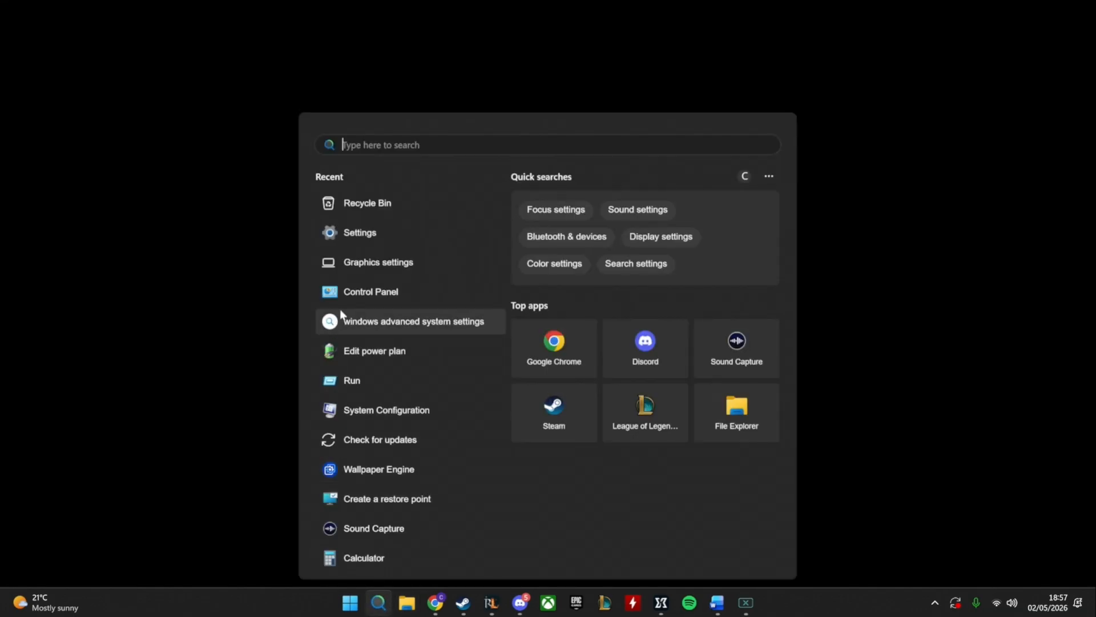
pyautogui.click(372, 416)
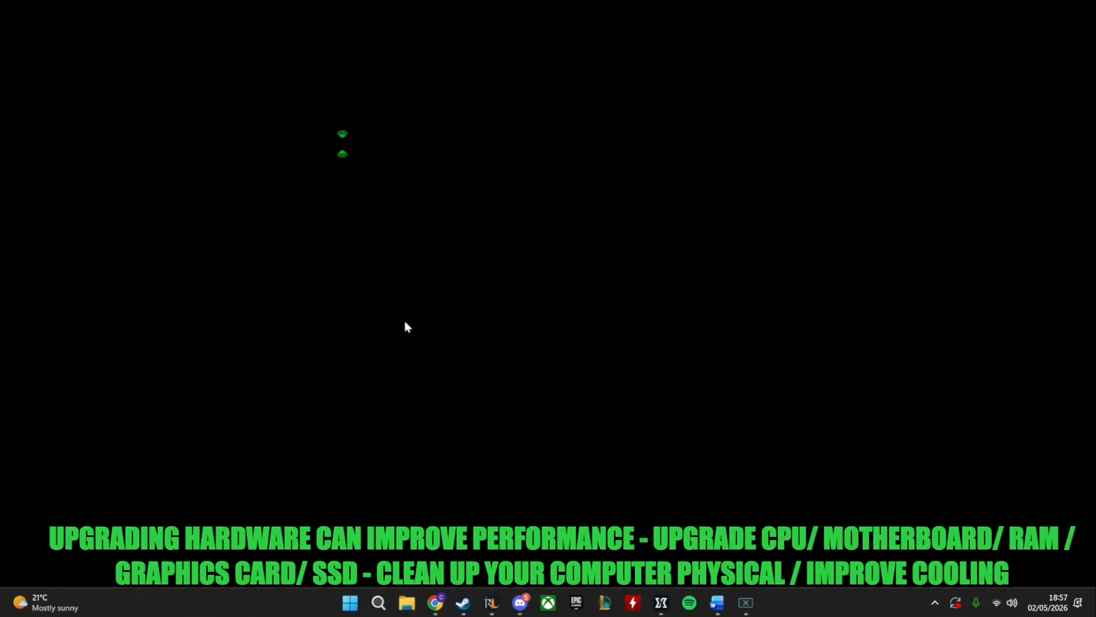
pyautogui.click(719, 182)
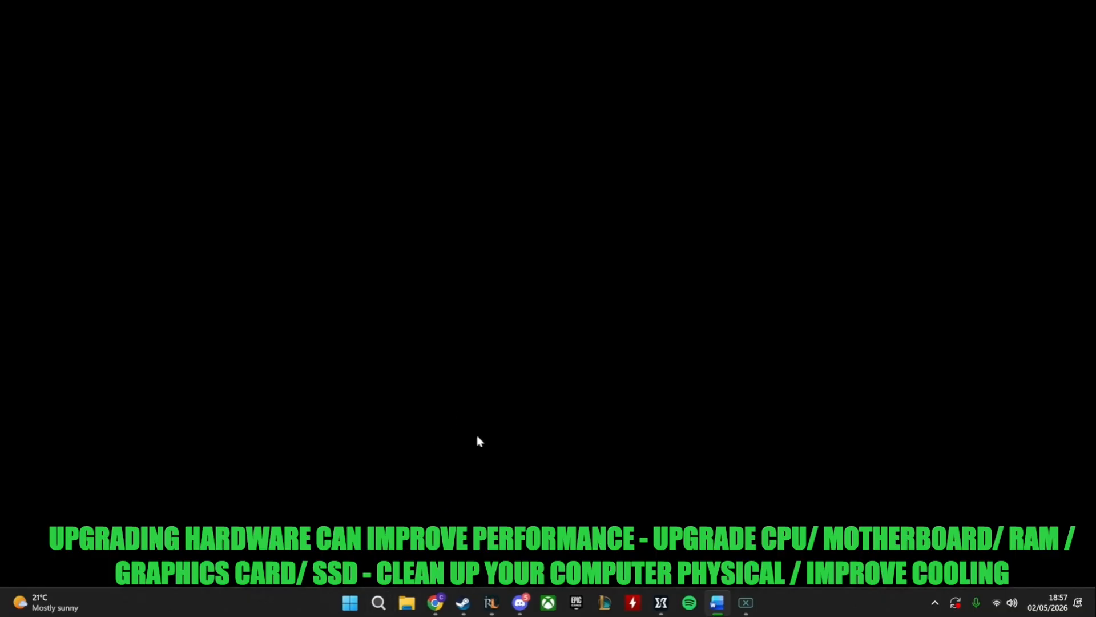
# Open Windows Settings, look over the System and Home pages, and close Settings
pyautogui.click(379, 602)
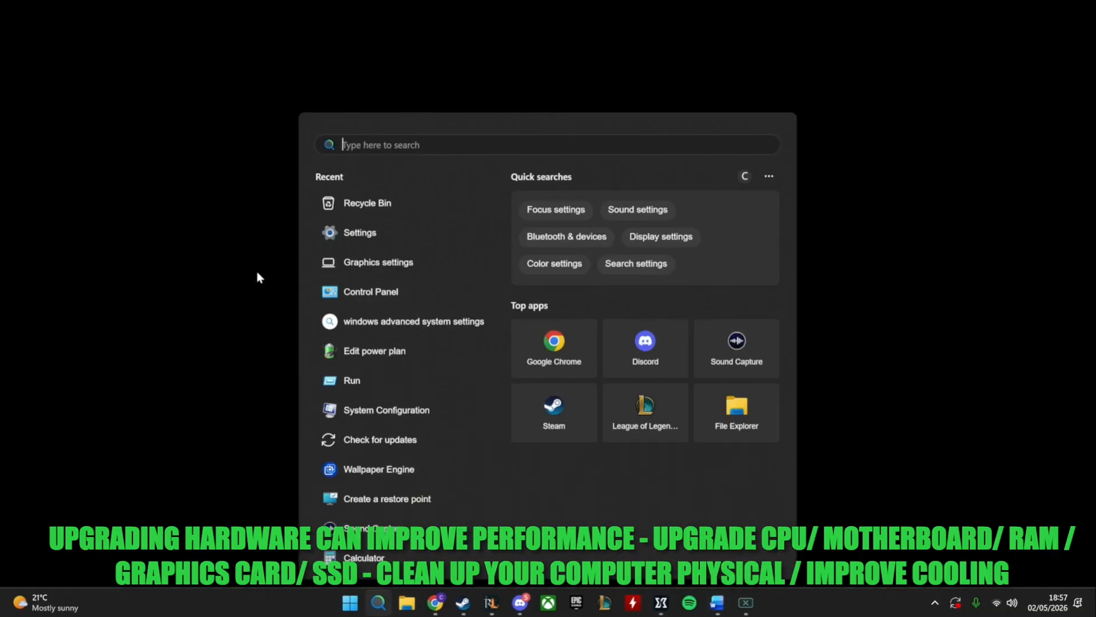
pyautogui.click(351, 234)
pyautogui.click(57, 169)
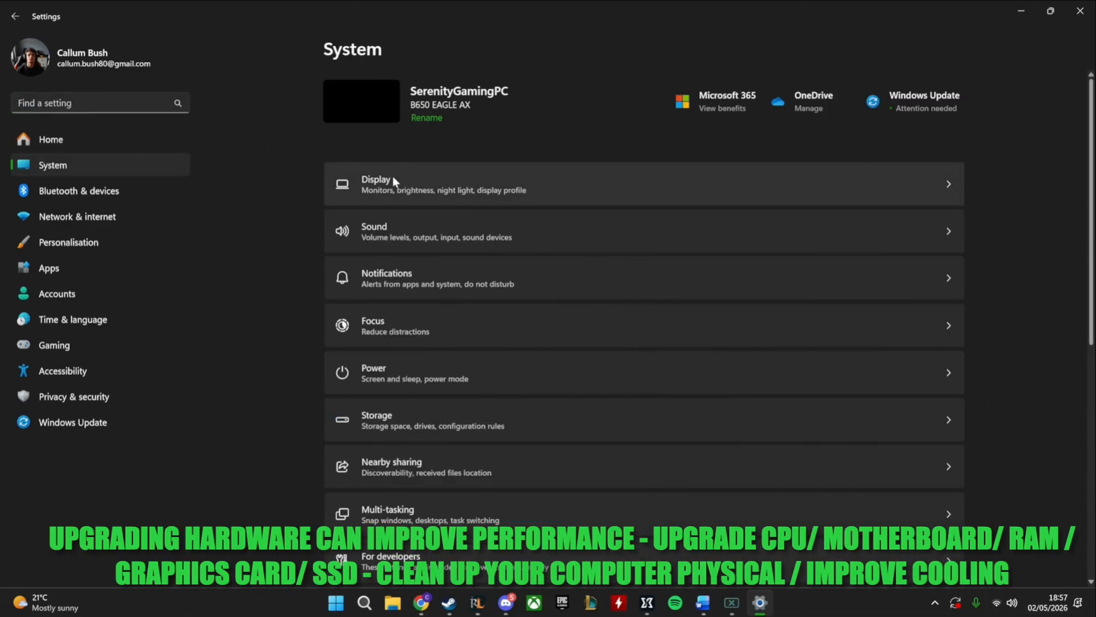
pyautogui.click(51, 141)
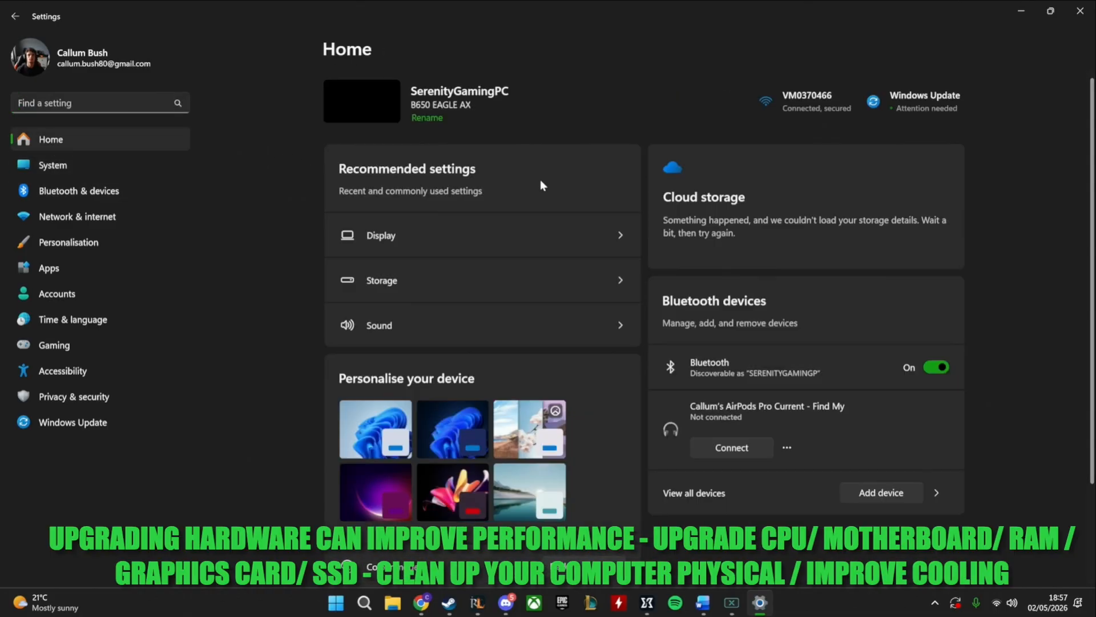
pyautogui.scroll(-3, 557, 303)
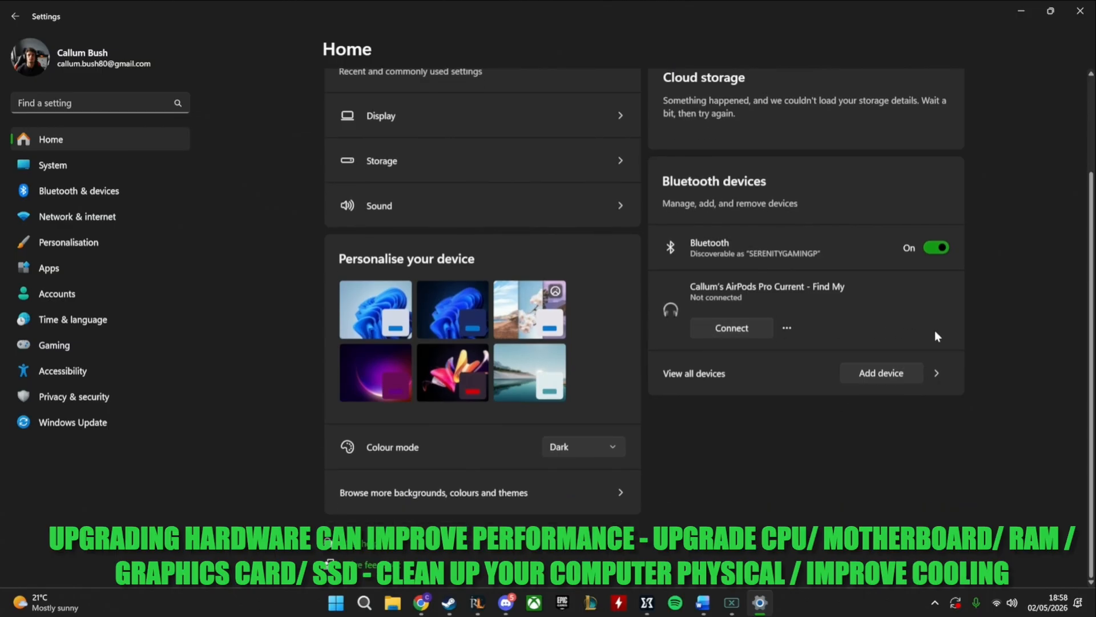
pyautogui.scroll(3, 984, 346)
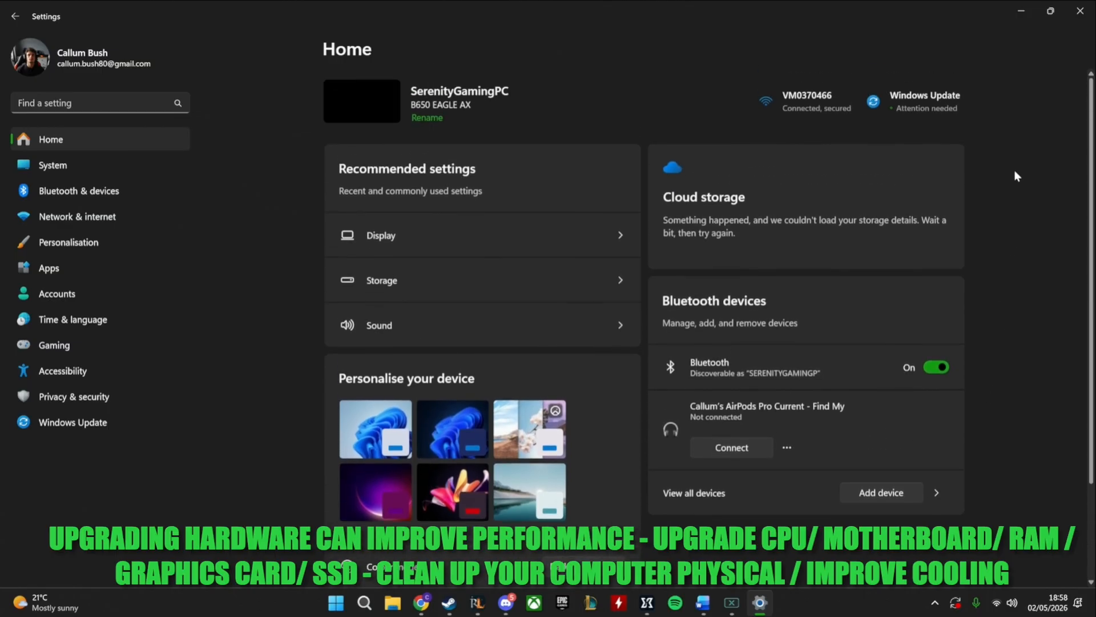
pyautogui.click(1079, 21)
# Search Windows for "system" and open System Information
pyautogui.click(378, 602)
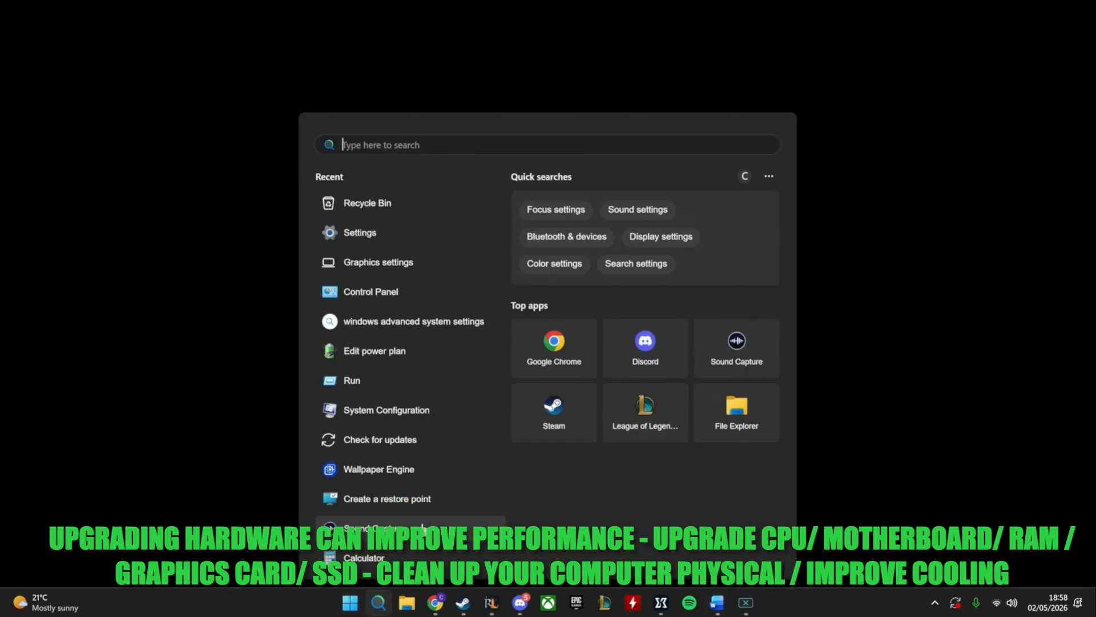
pyautogui.write('system')
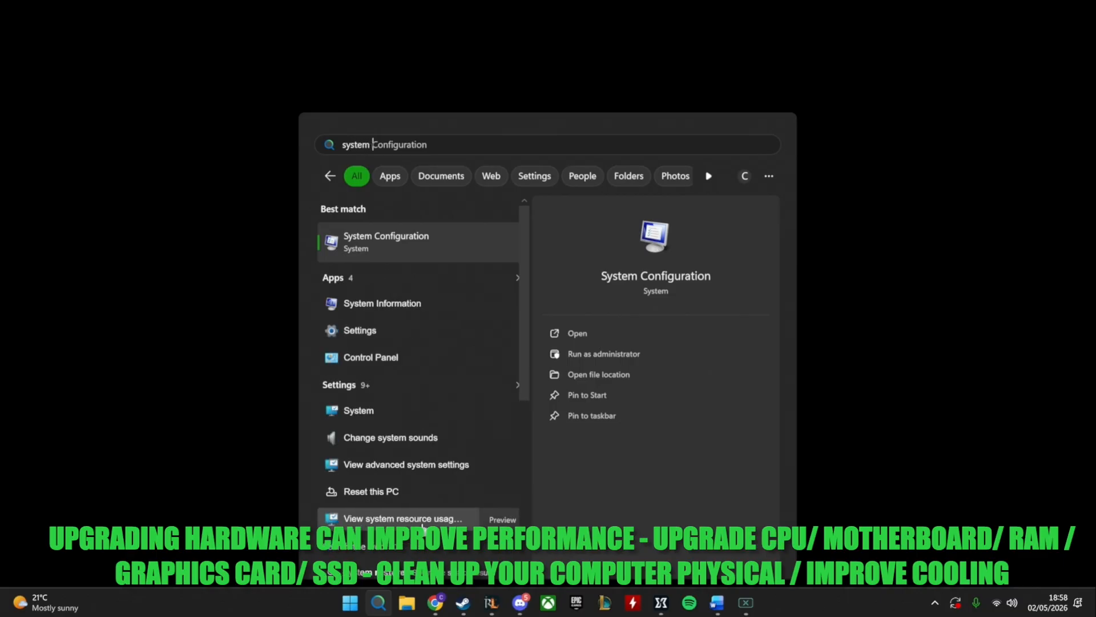
pyautogui.click(381, 303)
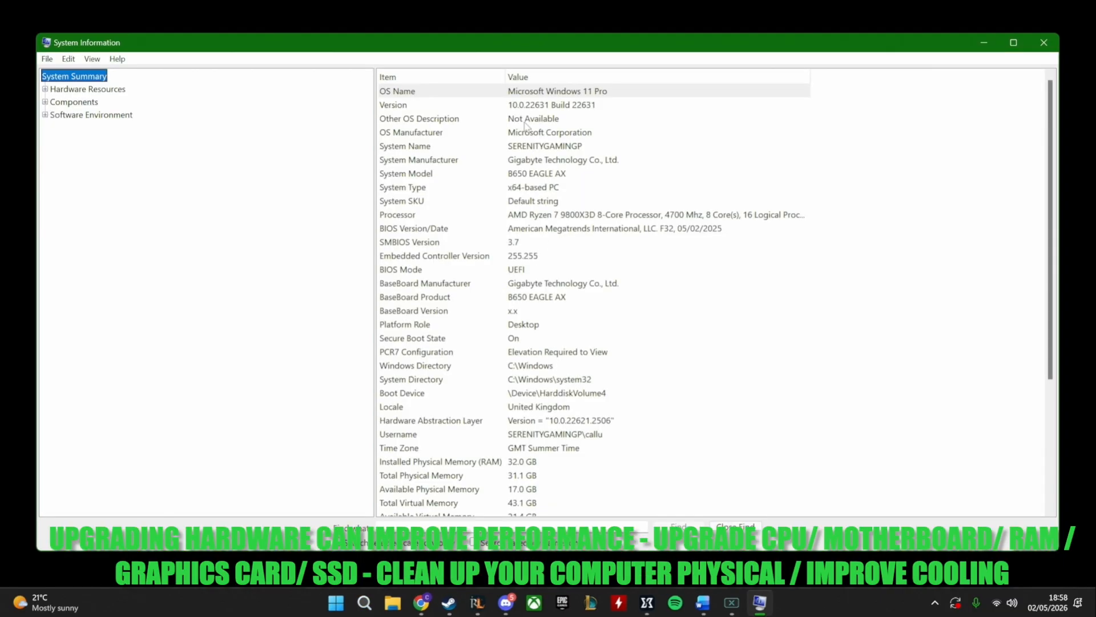
# Examine the processor, memory and OS name entries in the System Summary, and minimize System Information
pyautogui.click(650, 218)
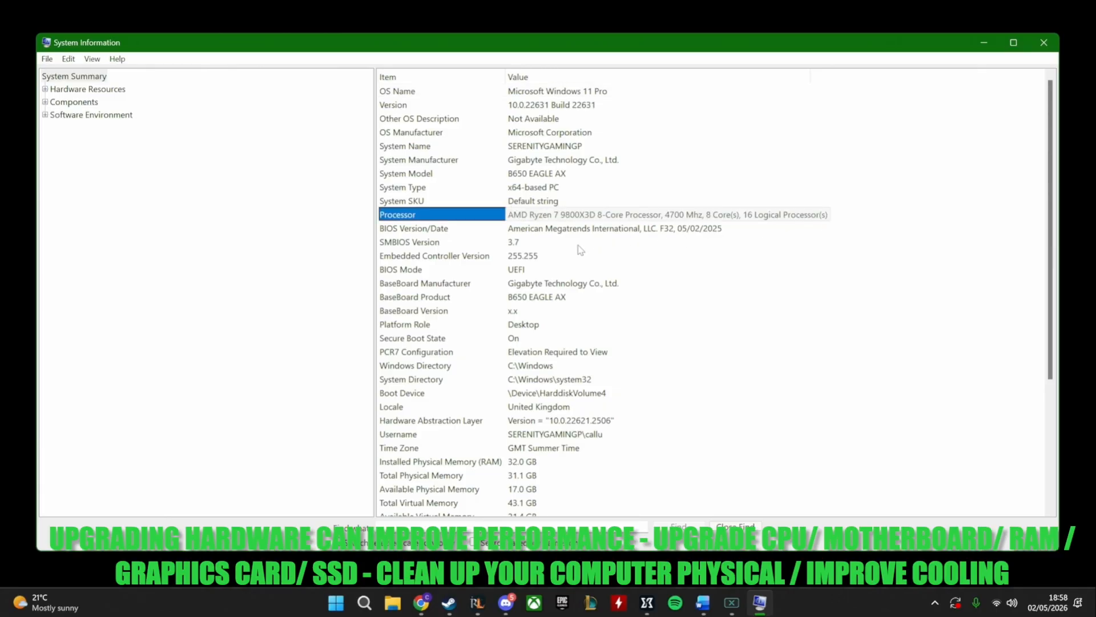
pyautogui.scroll(-4, 597, 383)
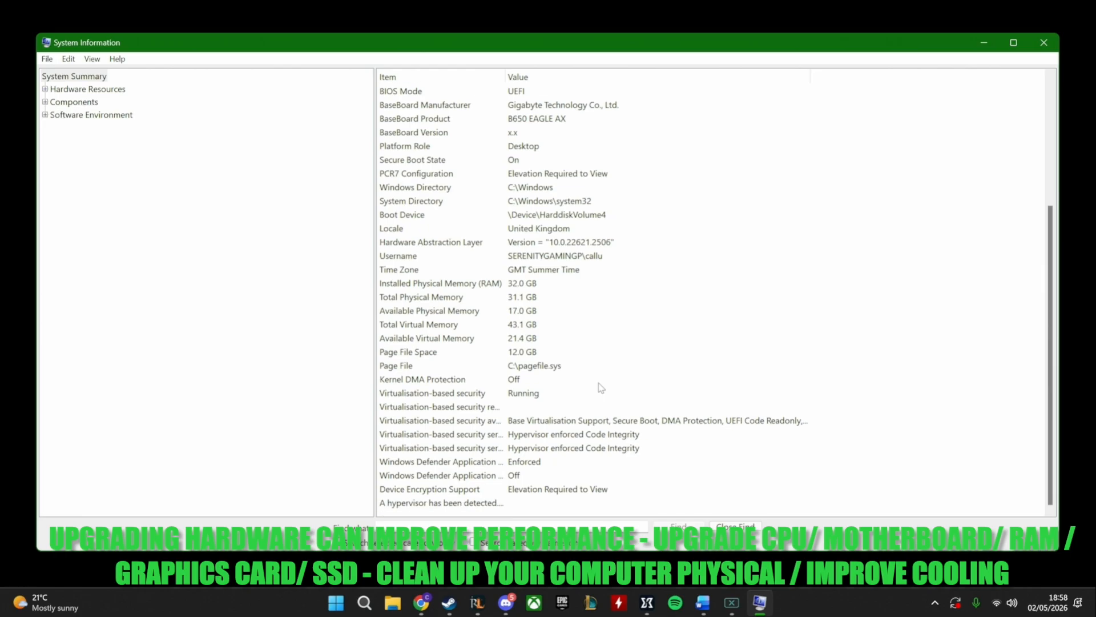
pyautogui.scroll(4, 585, 298)
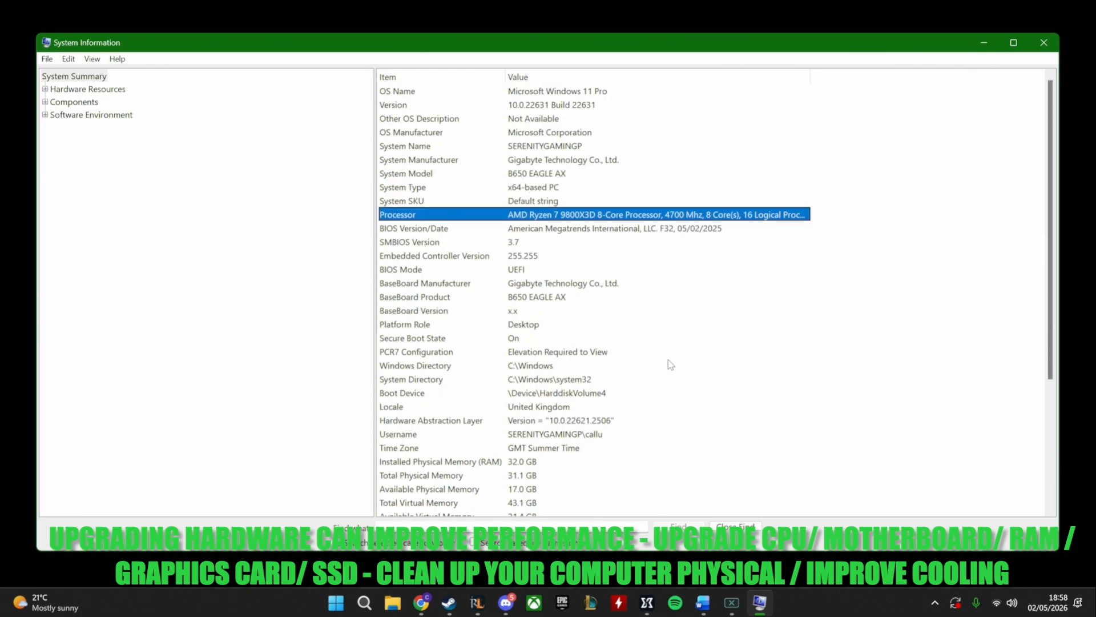
pyautogui.click(537, 93)
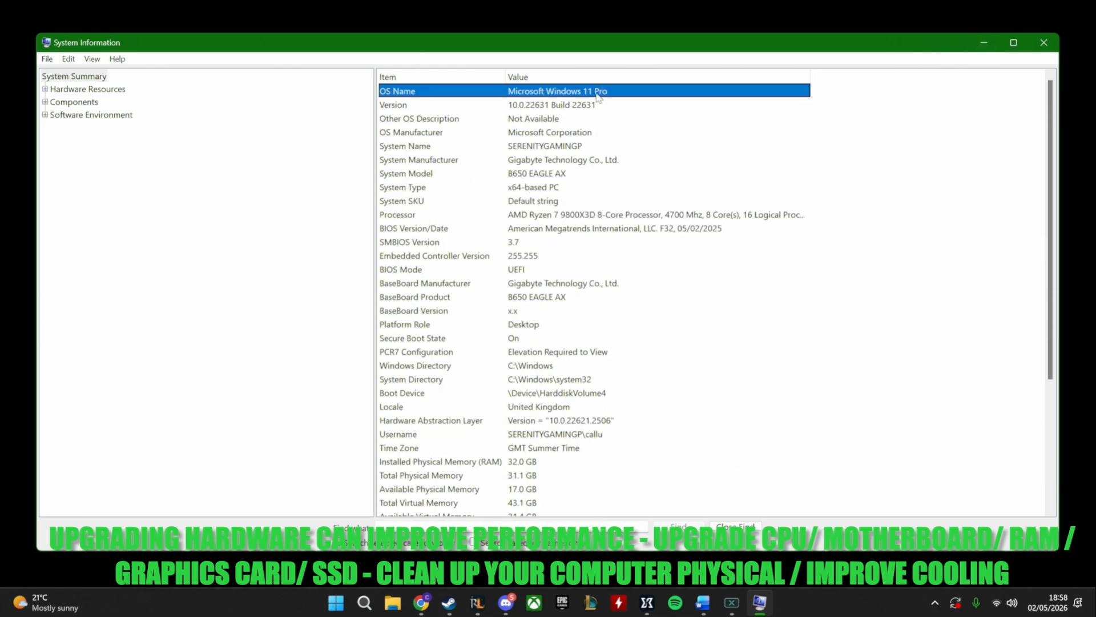
pyautogui.click(976, 46)
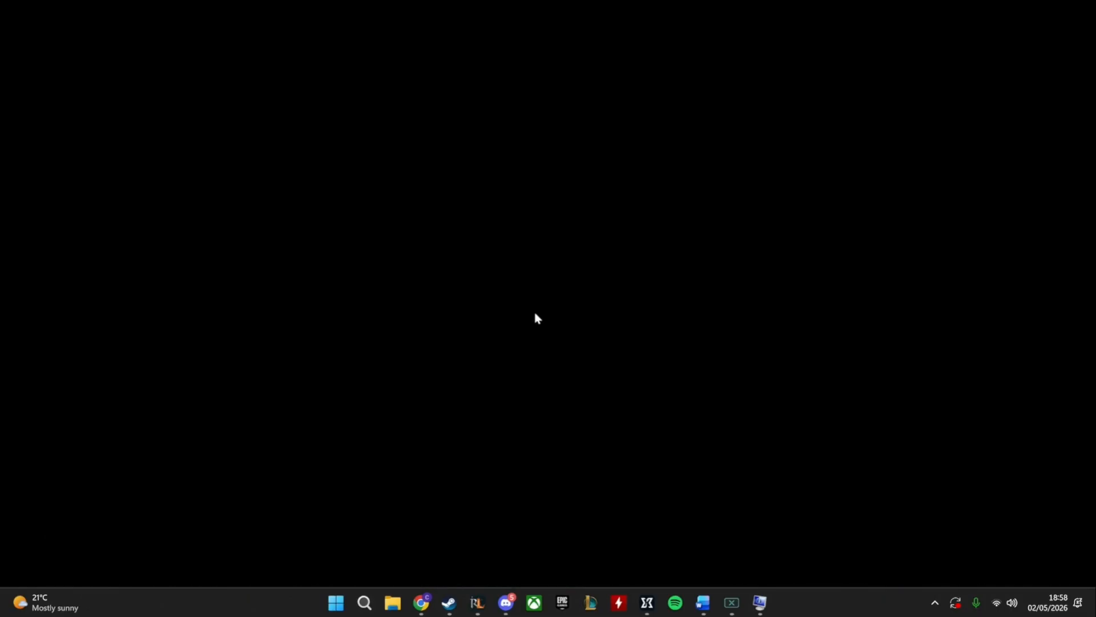
pyautogui.click(936, 603)
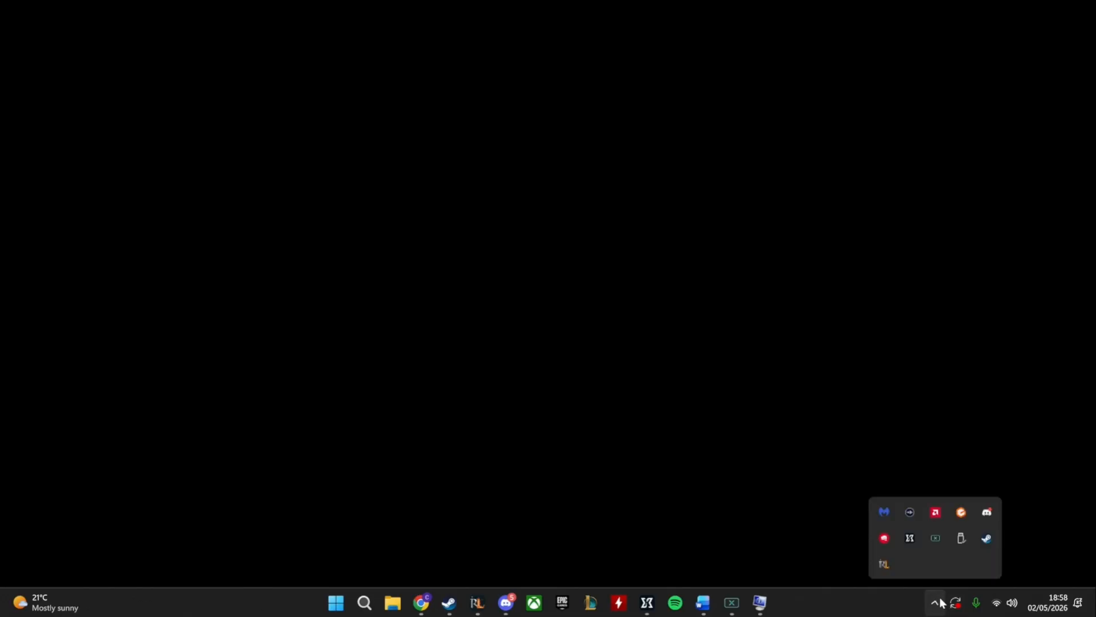
pyautogui.click(785, 493)
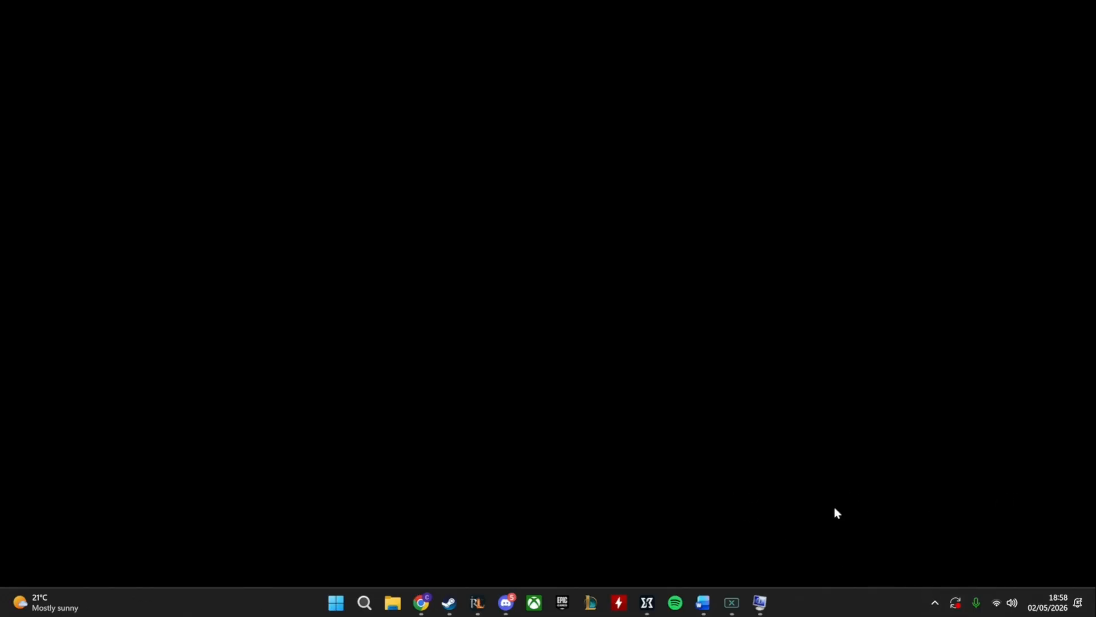
pyautogui.click(929, 598)
pyautogui.click(883, 514)
pyautogui.click(930, 477)
pyautogui.click(498, 406)
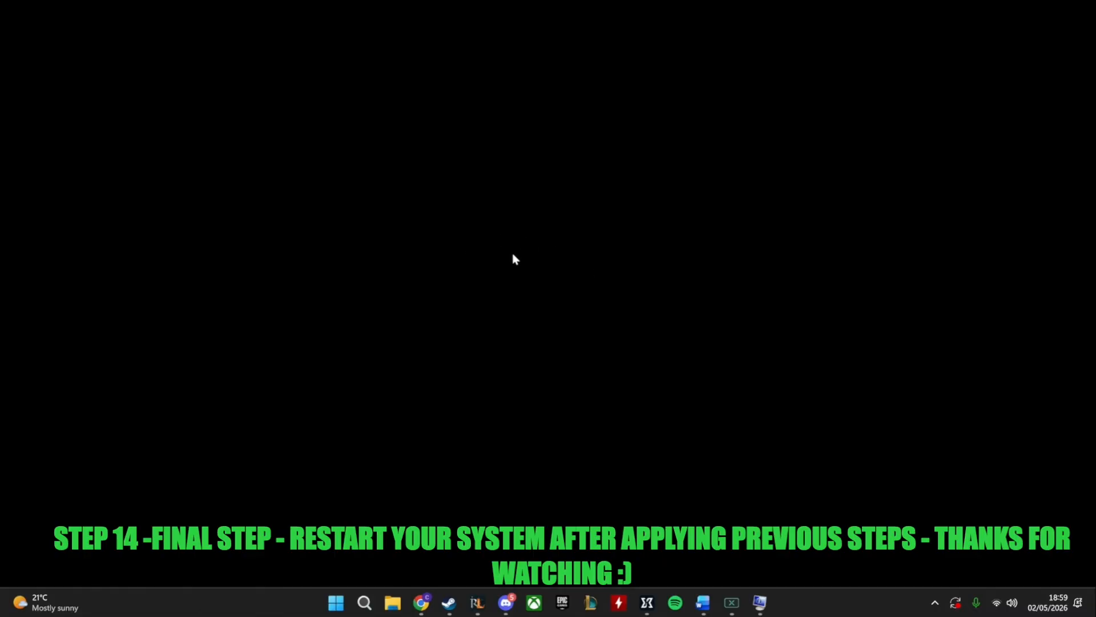
pyautogui.hotkey('ctrl', 'alt', 'Delete')
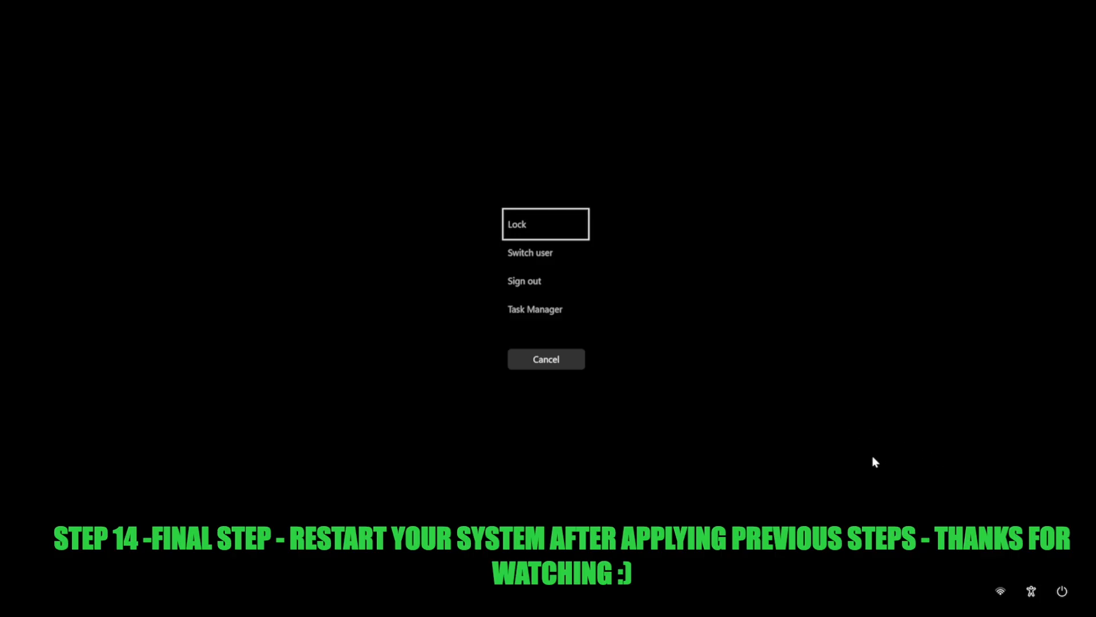
pyautogui.click(1062, 591)
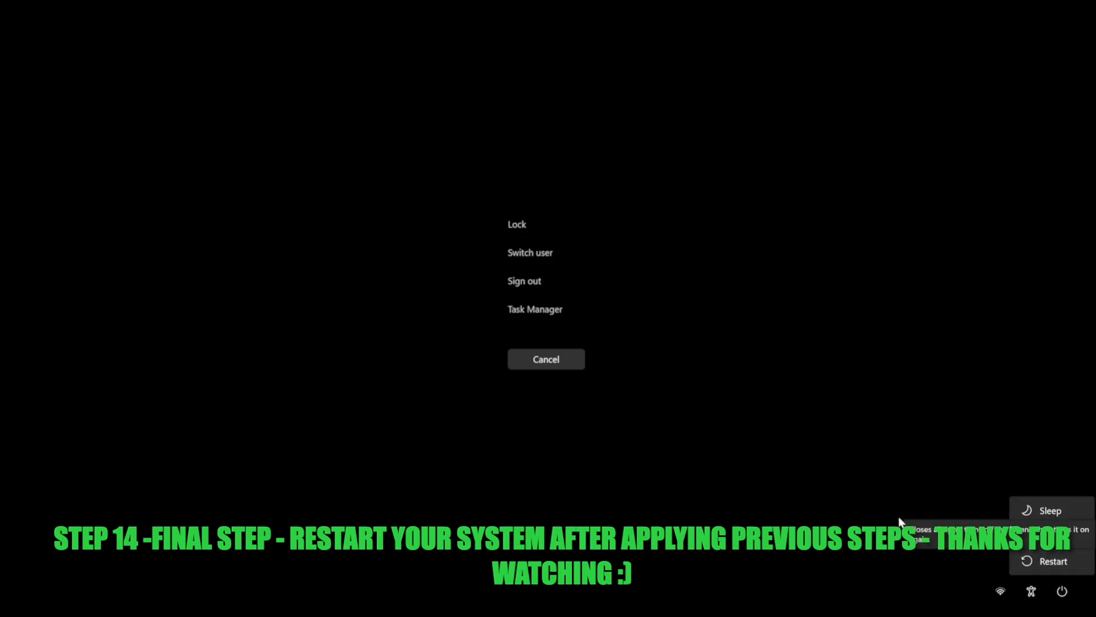
pyautogui.click(512, 355)
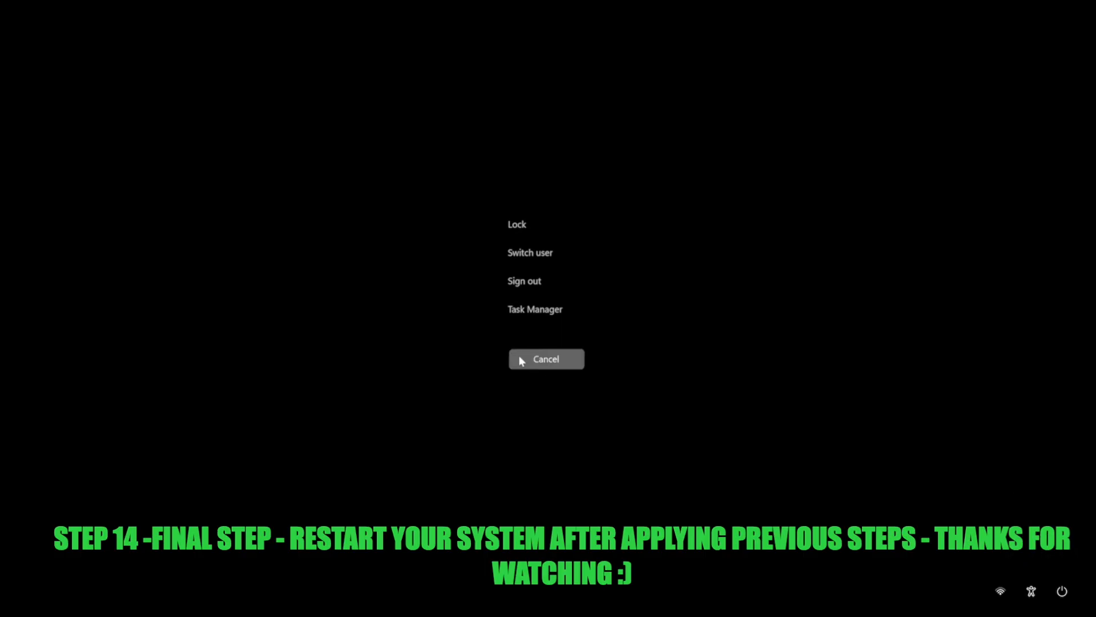
pyautogui.click(519, 358)
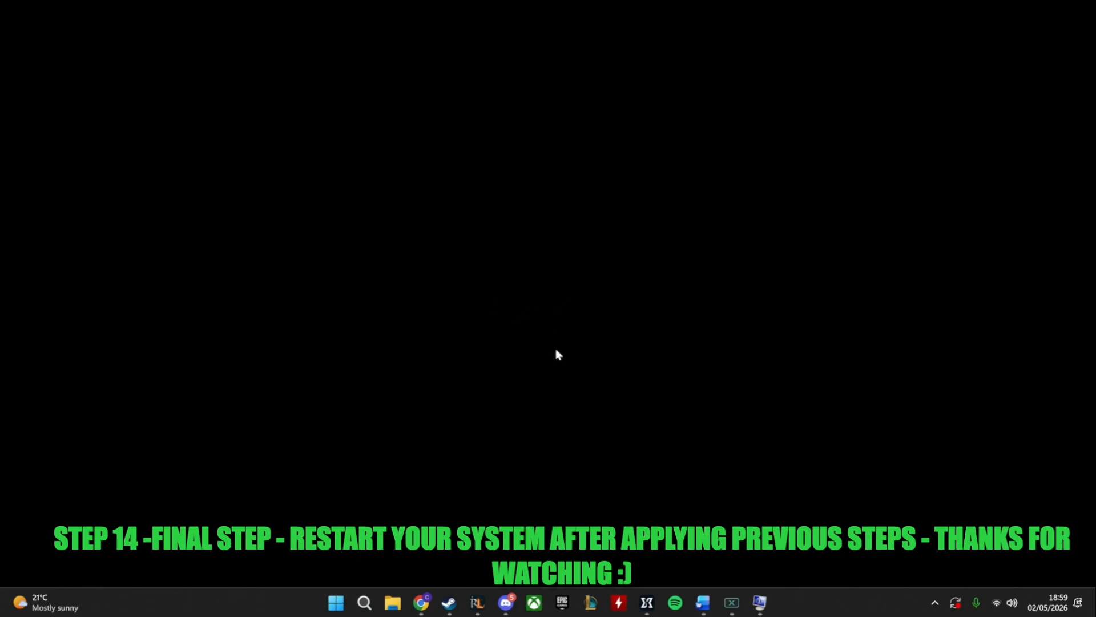
# Bring up the Windows security screen and open its power options for restarting the PC
pyautogui.moveTo(760, 601)
pyautogui.hotkey('ctrl', 'alt', 'Delete')
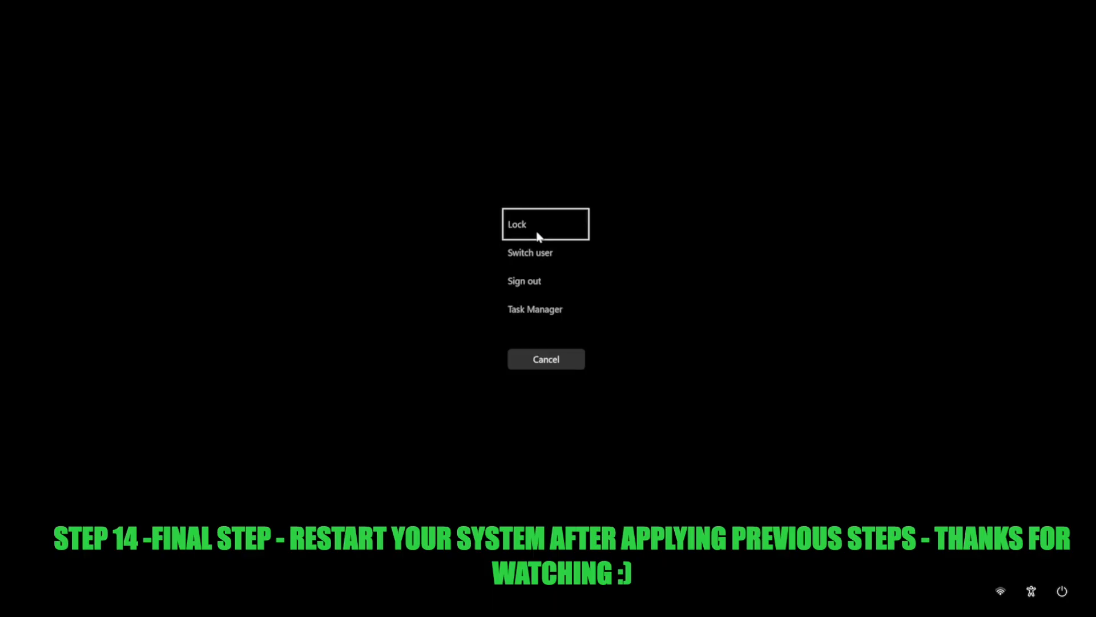
pyautogui.click(1062, 590)
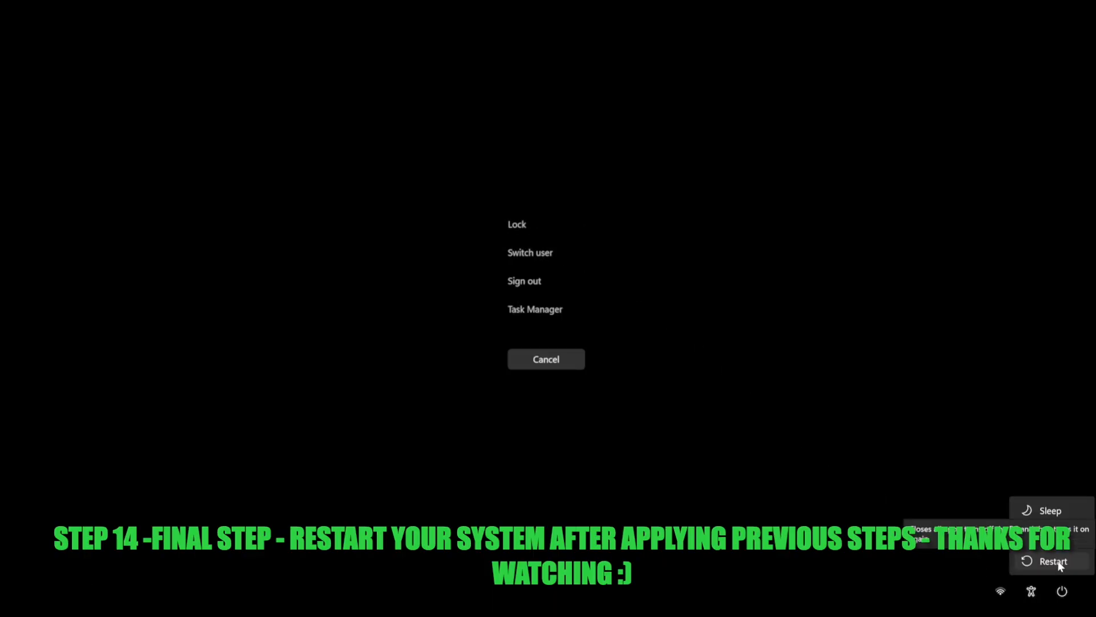